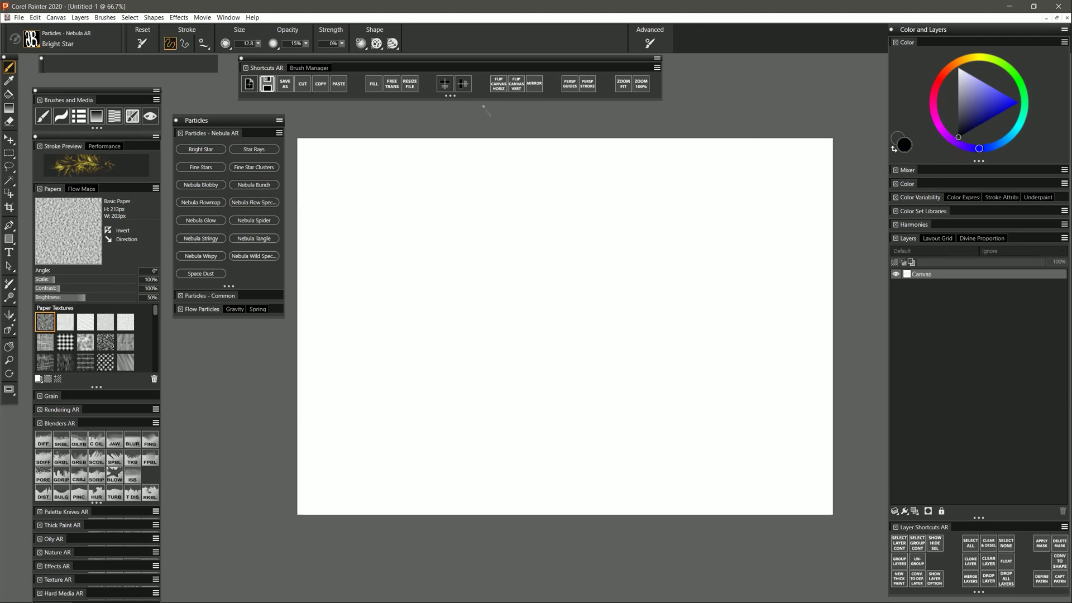
Step: Fill the canvas with a solid very dark navy blue at 100% opacity
click(374, 83)
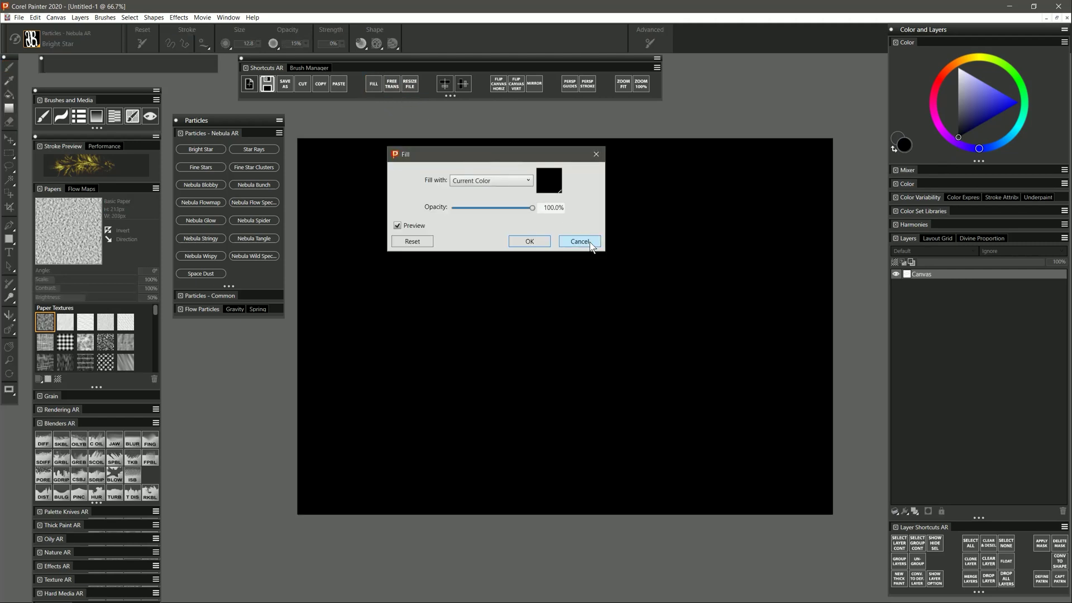
click(589, 242)
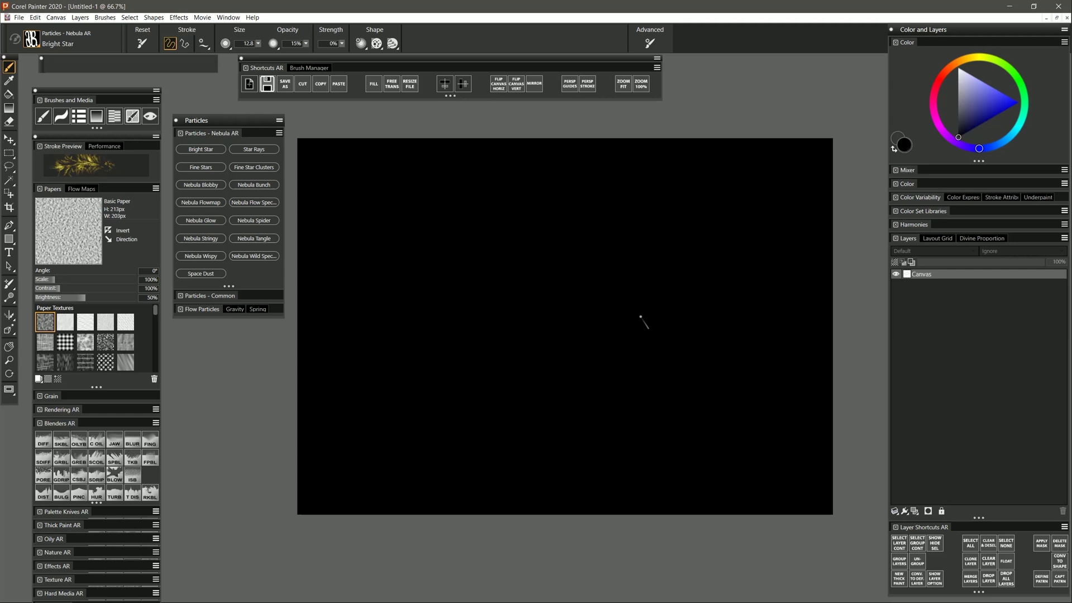
click(964, 135)
click(374, 84)
click(577, 240)
Step: Add a new layer above the canvas and set its composite method to Screen
click(914, 510)
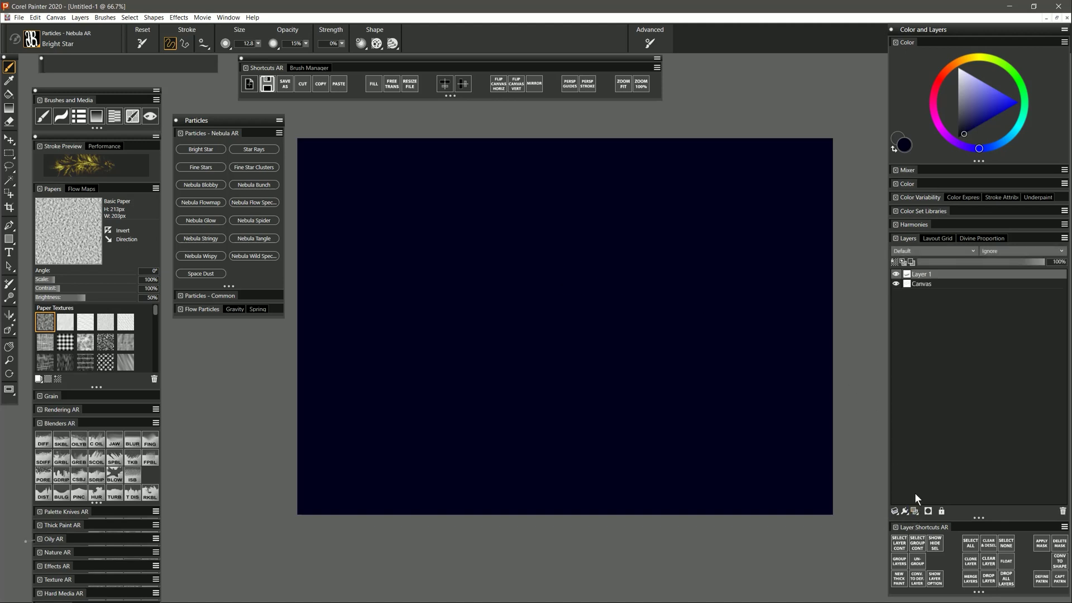
click(911, 252)
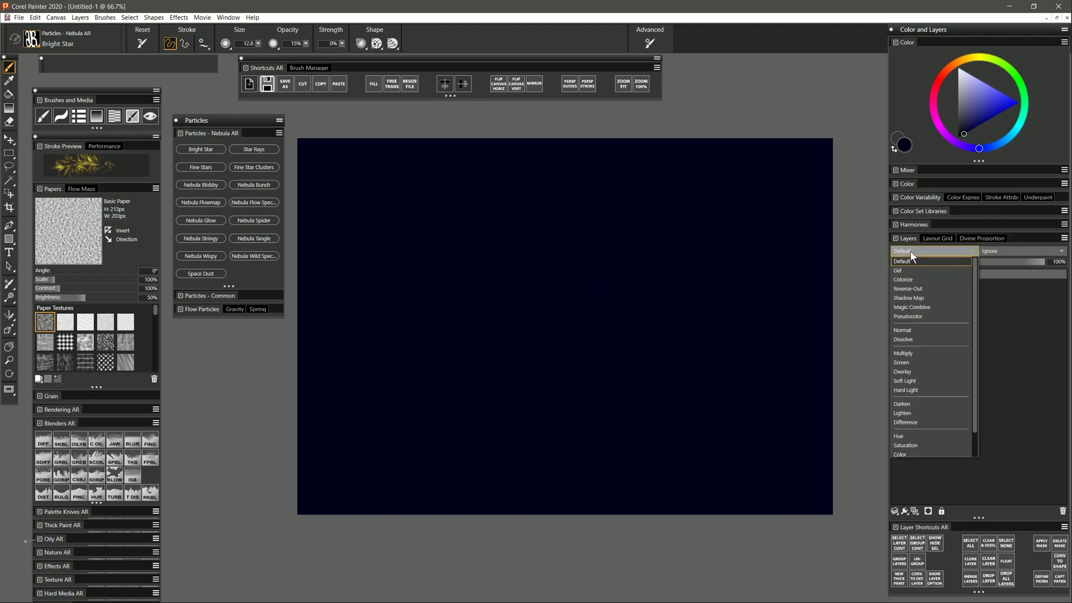
click(907, 362)
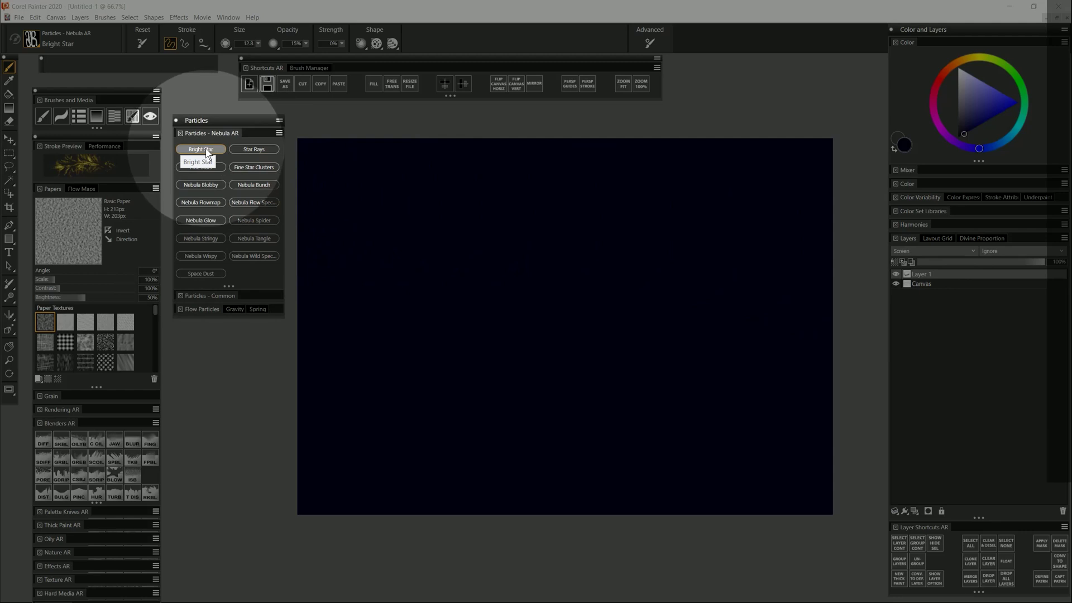
Step: Test the Bright Star brush in dark blue with a wavy stroke and several single stars across the upper middle
drag(551, 261, 563, 262)
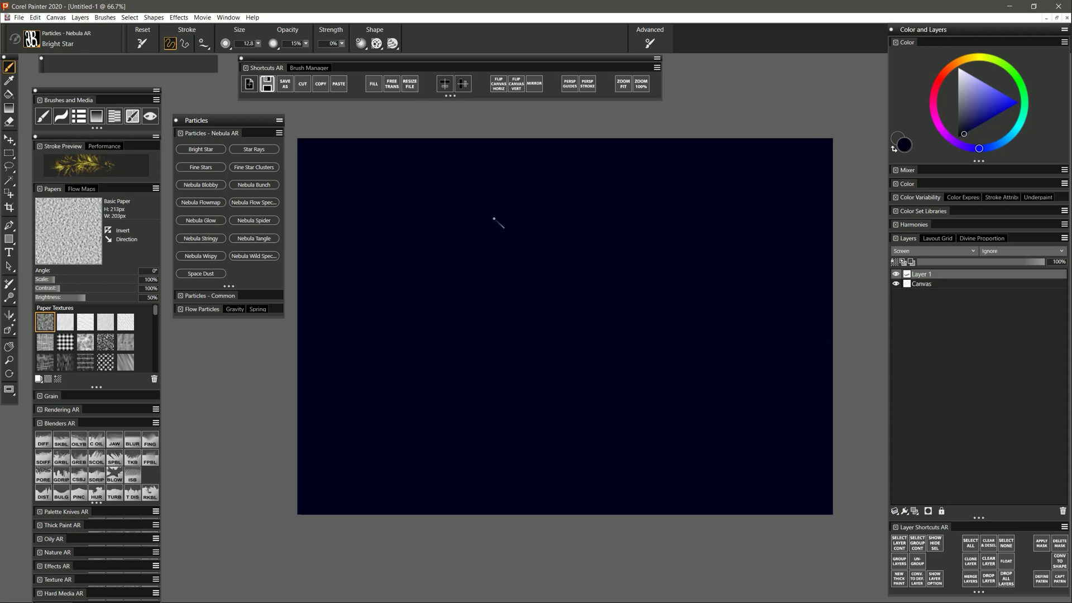
mouse_move(519, 221)
mouse_down()
mouse_move(464, 263)
mouse_move(442, 309)
mouse_move(561, 277)
mouse_move(522, 325)
mouse_move(512, 373)
mouse_move(611, 316)
mouse_move(599, 393)
mouse_move(657, 350)
mouse_up()
click(525, 242)
click(540, 235)
click(973, 129)
click(582, 232)
click(600, 239)
click(623, 226)
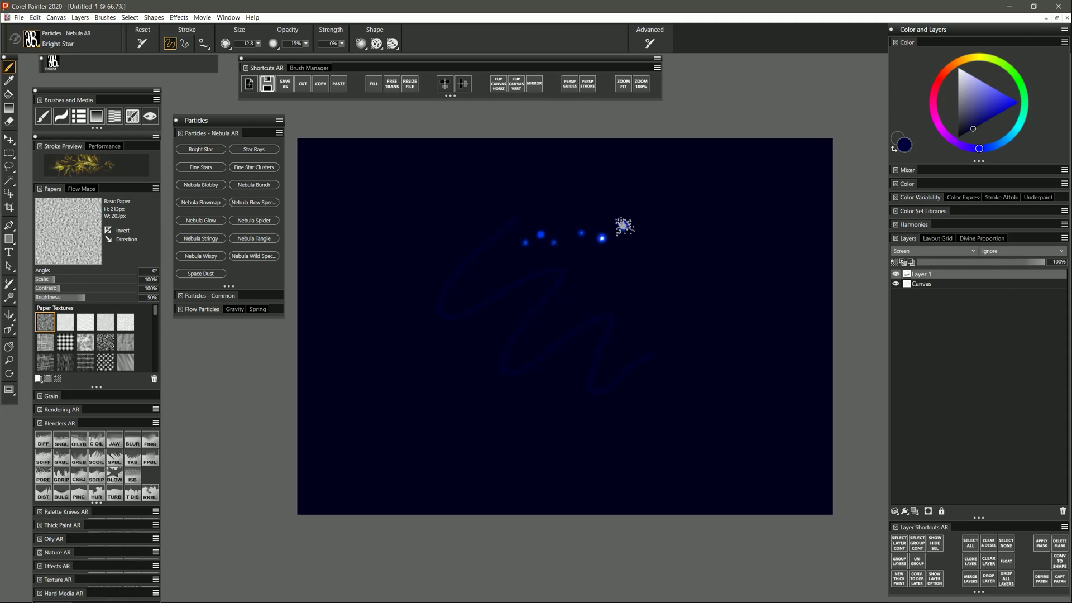
click(632, 256)
click(650, 237)
click(662, 255)
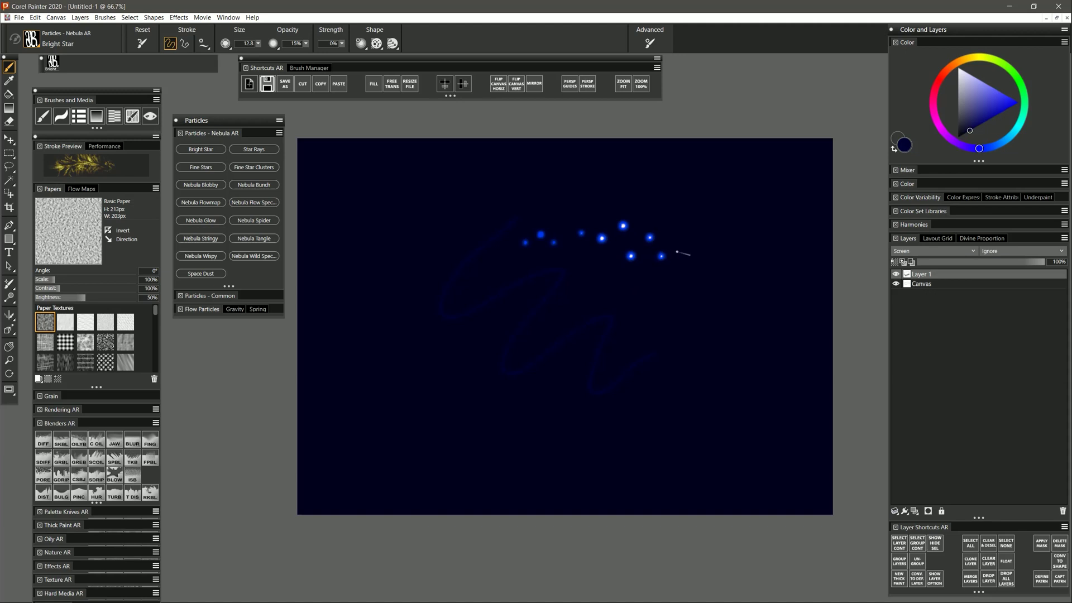
Step: Dot more test stars beside the blue group, using a darker and a brighter blue
click(966, 133)
click(644, 269)
click(993, 117)
click(690, 227)
click(697, 260)
click(697, 259)
Step: Dot pale lavender test stars of varying size in an arc over the blue ones and down to the lower left
click(985, 83)
click(717, 209)
click(713, 238)
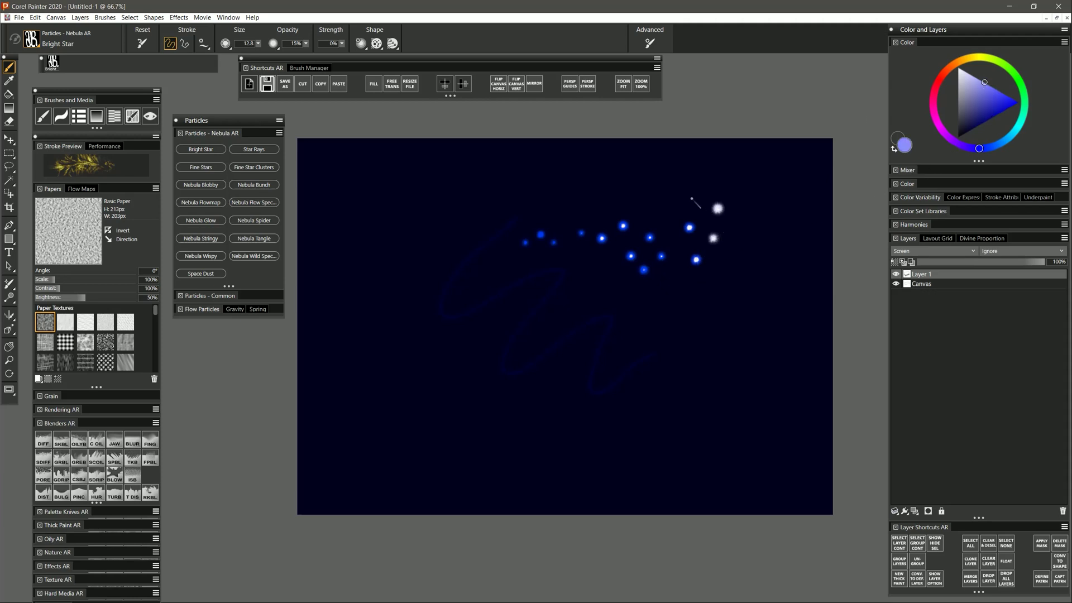
click(691, 196)
click(648, 204)
click(671, 185)
click(585, 205)
click(600, 186)
click(549, 204)
click(557, 183)
click(490, 207)
click(509, 185)
click(450, 219)
click(440, 252)
click(395, 263)
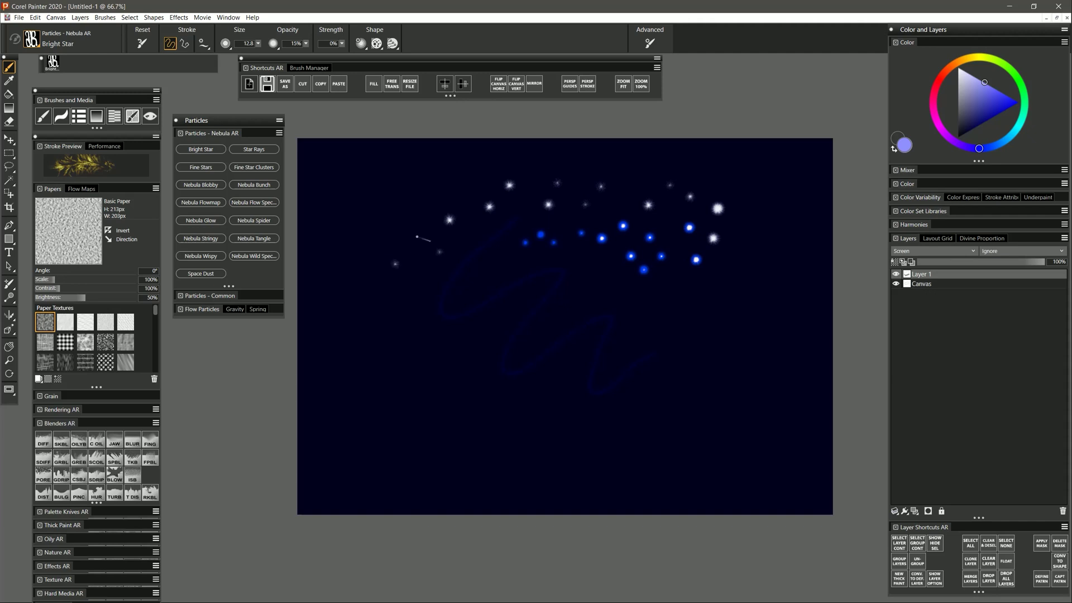
click(418, 236)
click(376, 249)
click(400, 228)
click(419, 215)
click(441, 198)
click(451, 243)
click(467, 231)
click(473, 219)
click(485, 226)
click(495, 215)
click(508, 223)
click(512, 207)
click(524, 211)
click(509, 261)
click(471, 287)
click(494, 296)
click(420, 341)
click(399, 367)
click(437, 371)
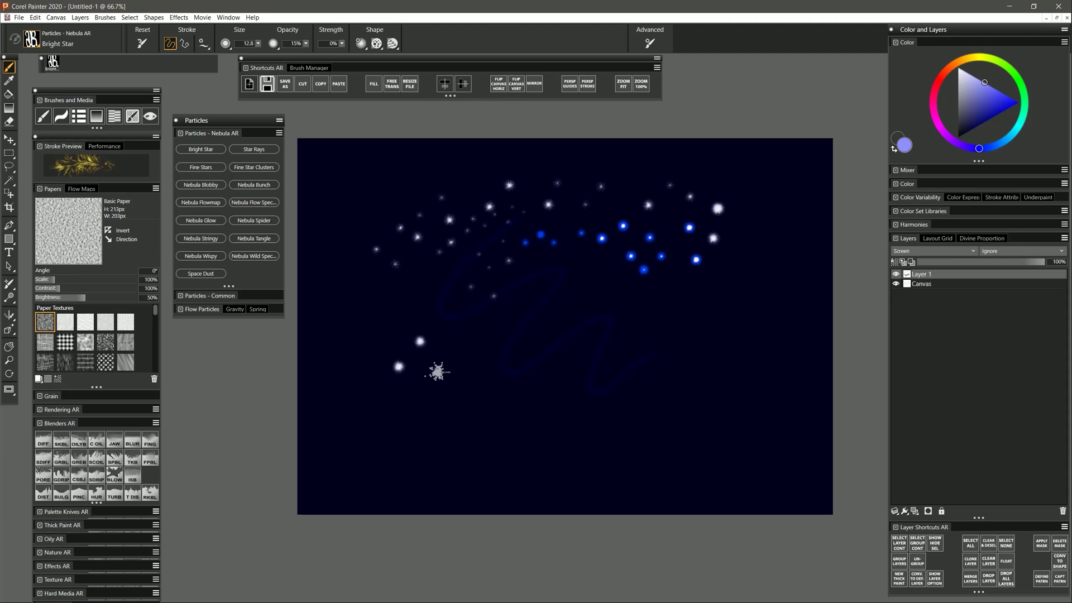
click(465, 342)
click(493, 322)
Step: Clear all test strokes from the Screen layer and remove the selection
key(ctrl+a)
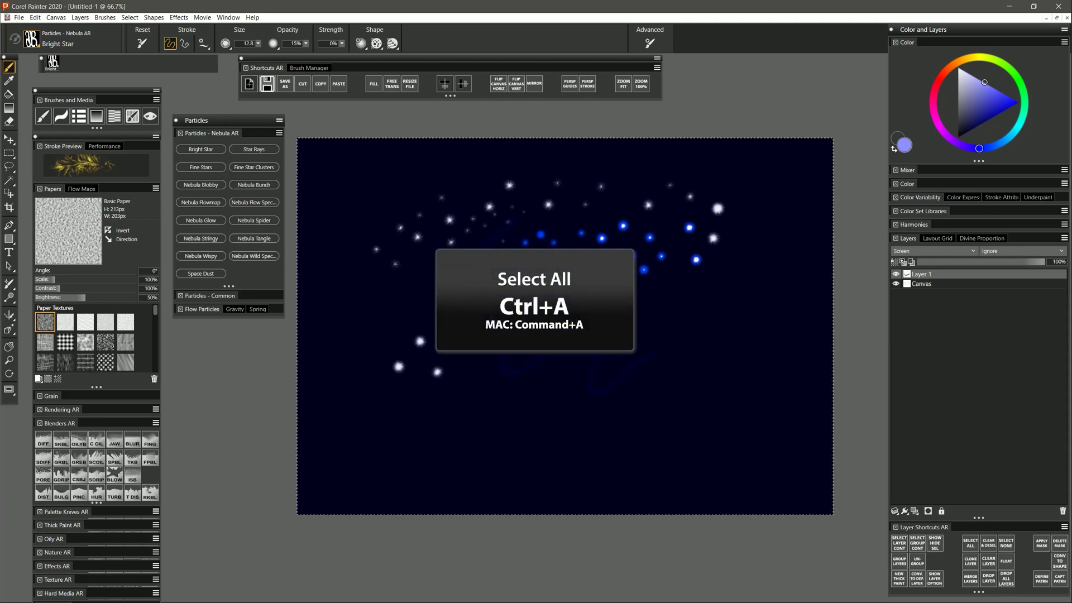
key(BackSpace)
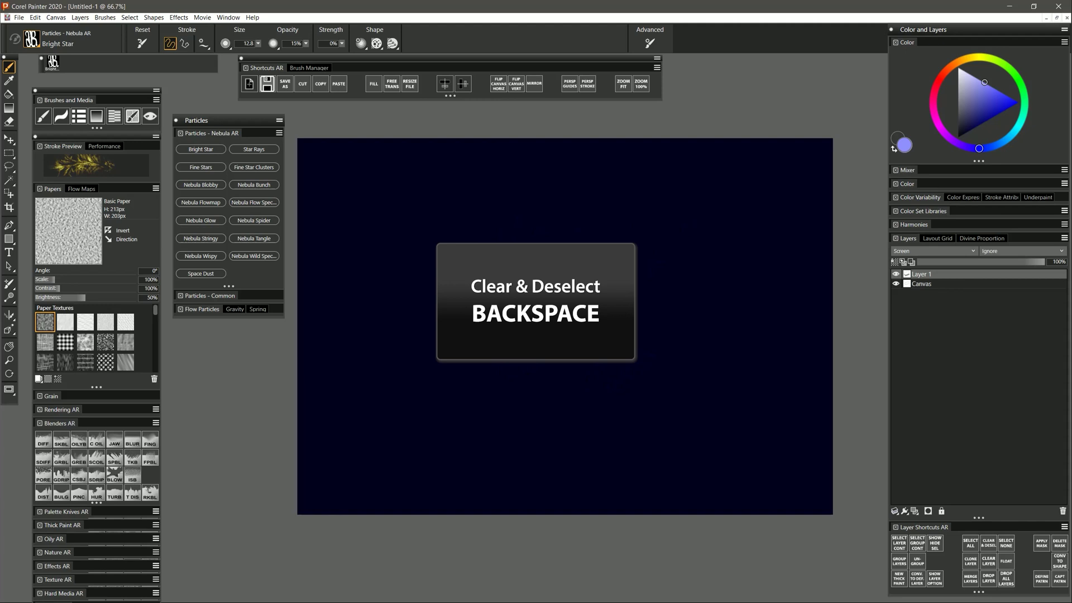
Step: Paint one dark blue Bright Star in the left part of the canvas
click(975, 129)
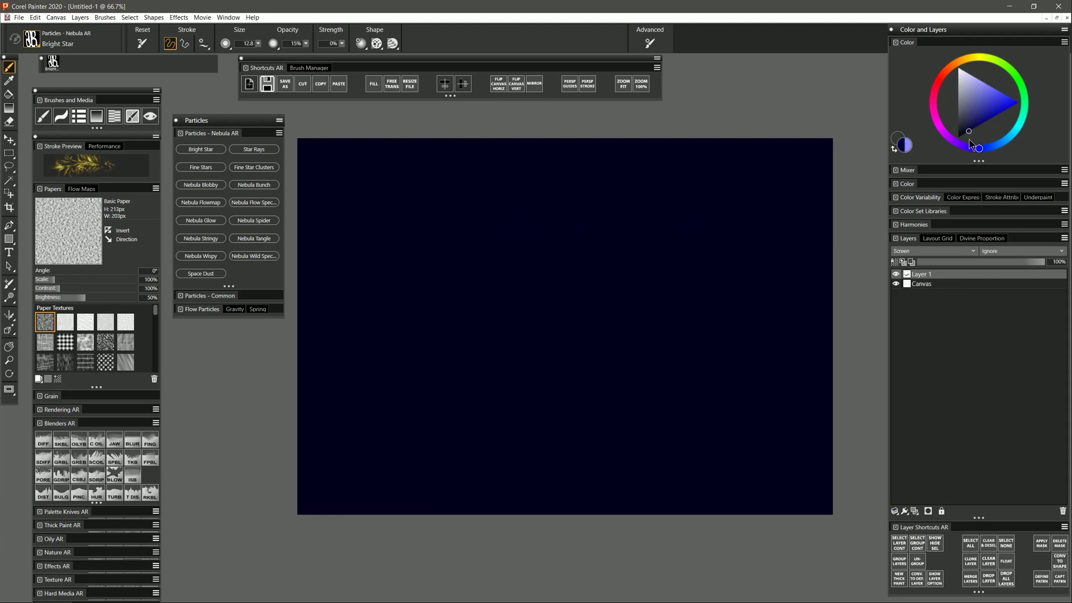
click(968, 131)
click(424, 278)
click(426, 277)
Step: Scatter tiny stars over the entire sky with a large Fine Stars brush, first in pale lavender and finally in white
click(201, 168)
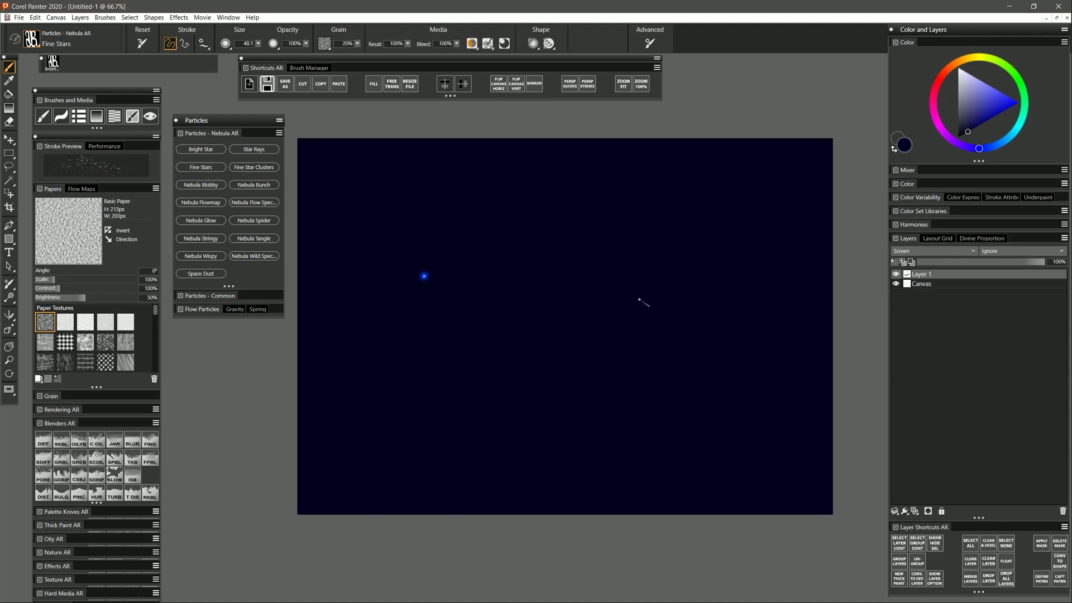
click(974, 77)
mouse_move(571, 199)
mouse_down()
mouse_move(527, 252)
mouse_move(620, 217)
mouse_move(500, 300)
mouse_move(503, 314)
mouse_move(604, 324)
mouse_move(535, 404)
mouse_move(637, 349)
mouse_move(598, 421)
mouse_move(668, 368)
mouse_move(746, 384)
mouse_move(716, 311)
mouse_move(737, 231)
mouse_up()
drag(458, 208, 578, 386)
drag(971, 81, 958, 67)
mouse_move(603, 190)
mouse_down()
mouse_move(561, 195)
mouse_move(509, 224)
mouse_move(441, 225)
mouse_up()
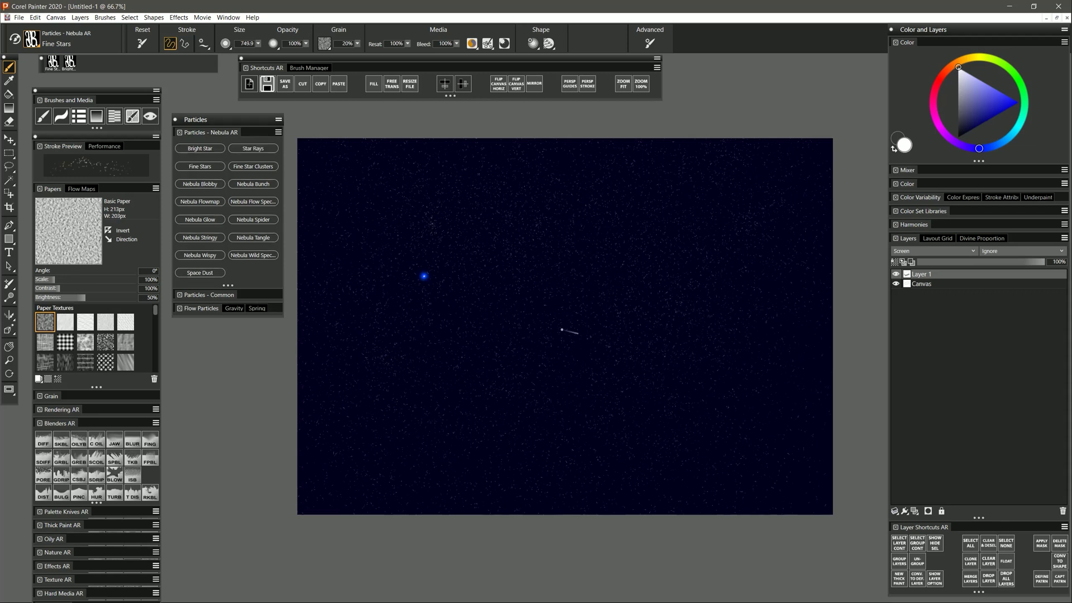
Step: Sprinkle white clusters over the sky with the Fine Star Clusters brush, undoing the last unwanted stroke
click(259, 167)
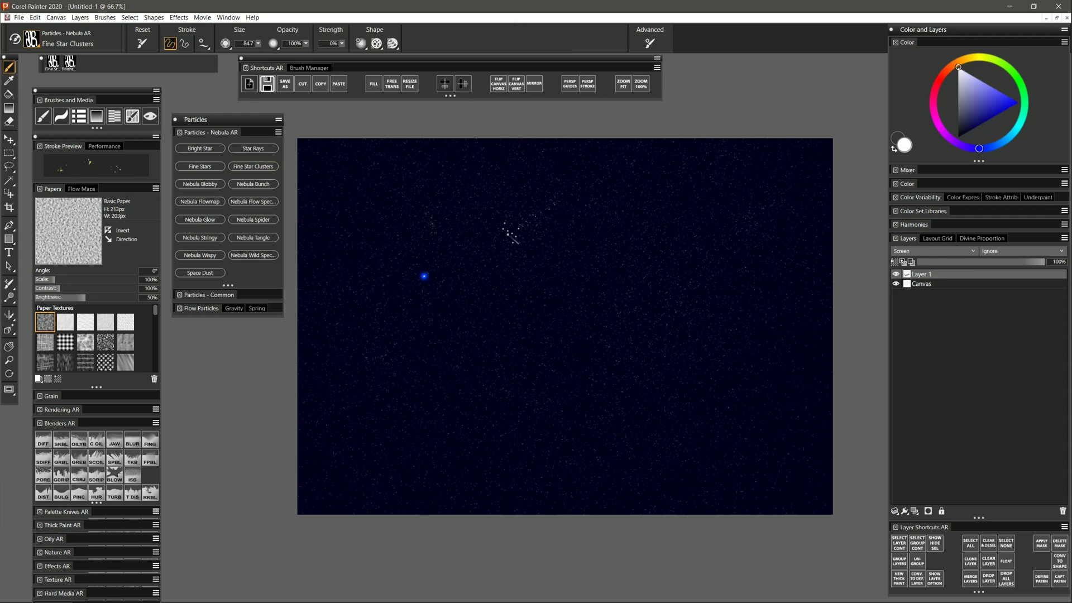
mouse_move(498, 315)
mouse_down()
mouse_move(544, 292)
mouse_move(594, 303)
mouse_move(539, 346)
mouse_move(446, 384)
mouse_move(447, 438)
mouse_move(532, 445)
mouse_move(535, 371)
mouse_up()
mouse_move(647, 363)
mouse_down()
mouse_move(507, 268)
mouse_move(503, 405)
mouse_move(638, 383)
mouse_move(622, 277)
mouse_move(514, 308)
mouse_move(581, 369)
mouse_move(591, 309)
mouse_move(559, 334)
mouse_move(559, 253)
mouse_move(484, 288)
mouse_move(487, 390)
mouse_move(620, 398)
mouse_move(639, 276)
mouse_move(518, 263)
mouse_move(403, 153)
mouse_move(342, 183)
mouse_move(430, 152)
mouse_move(314, 384)
mouse_move(526, 192)
mouse_move(525, 243)
mouse_move(441, 488)
mouse_move(714, 210)
mouse_move(573, 451)
mouse_move(630, 502)
mouse_move(827, 379)
mouse_move(814, 396)
mouse_move(611, 197)
mouse_up()
key(ctrl+z)
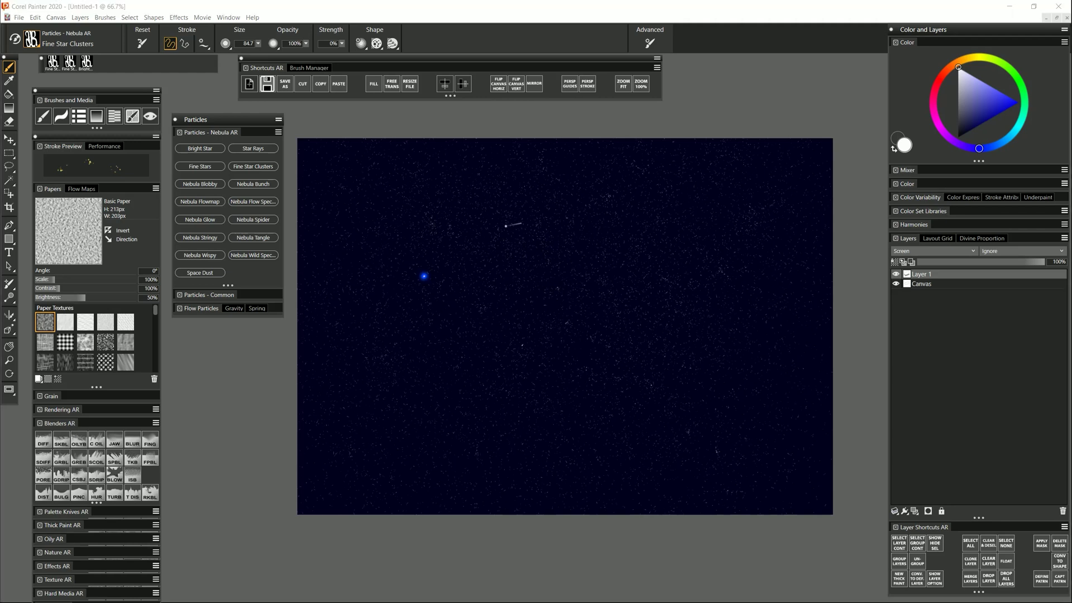
Step: Place dark blue Bright Stars over the upper-left star cluster and two more toward the upper right
click(201, 149)
click(977, 126)
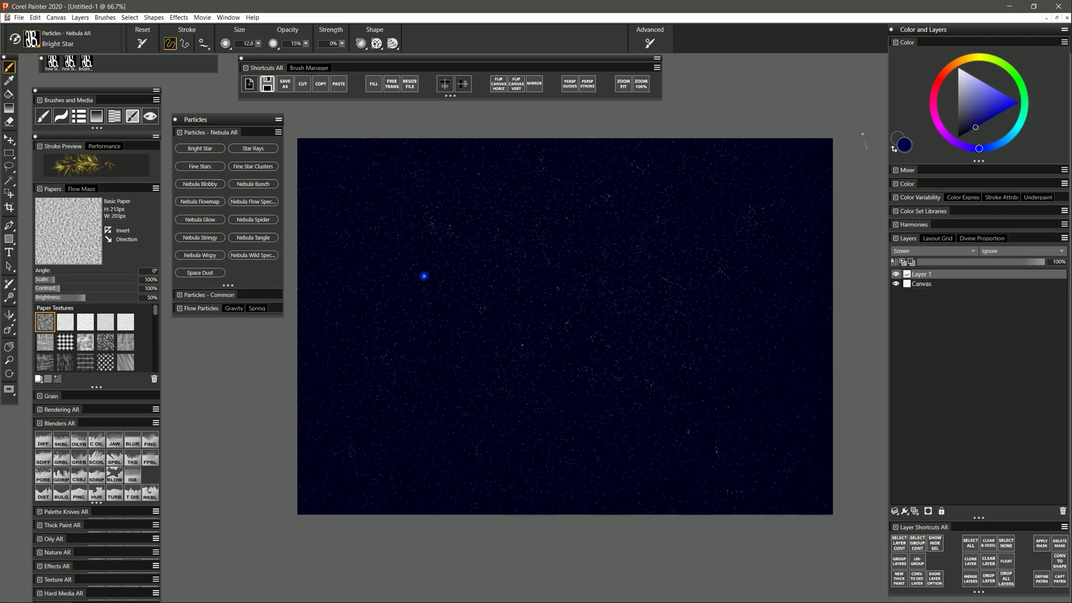
drag(429, 214, 433, 229)
click(428, 207)
click(432, 224)
click(432, 217)
click(447, 220)
click(450, 228)
click(448, 234)
click(607, 200)
click(642, 174)
Step: Reduce the Bright Star brush size to 3.4 and dot small pale lavender stars on the brighter specks across the sky
click(970, 75)
click(541, 161)
key(ctrl+z)
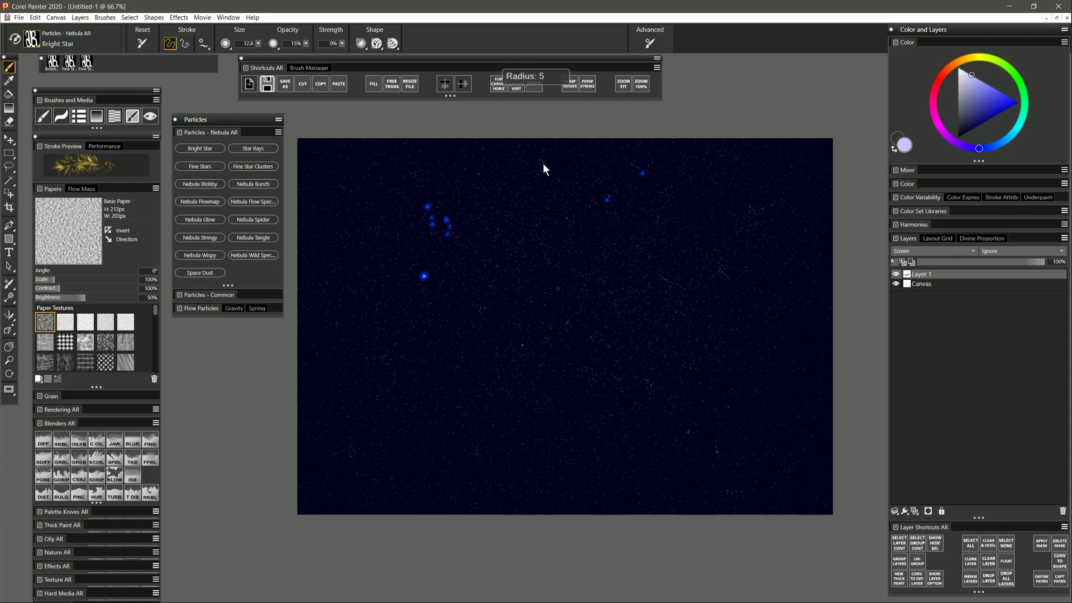
drag(543, 165, 543, 163)
click(541, 160)
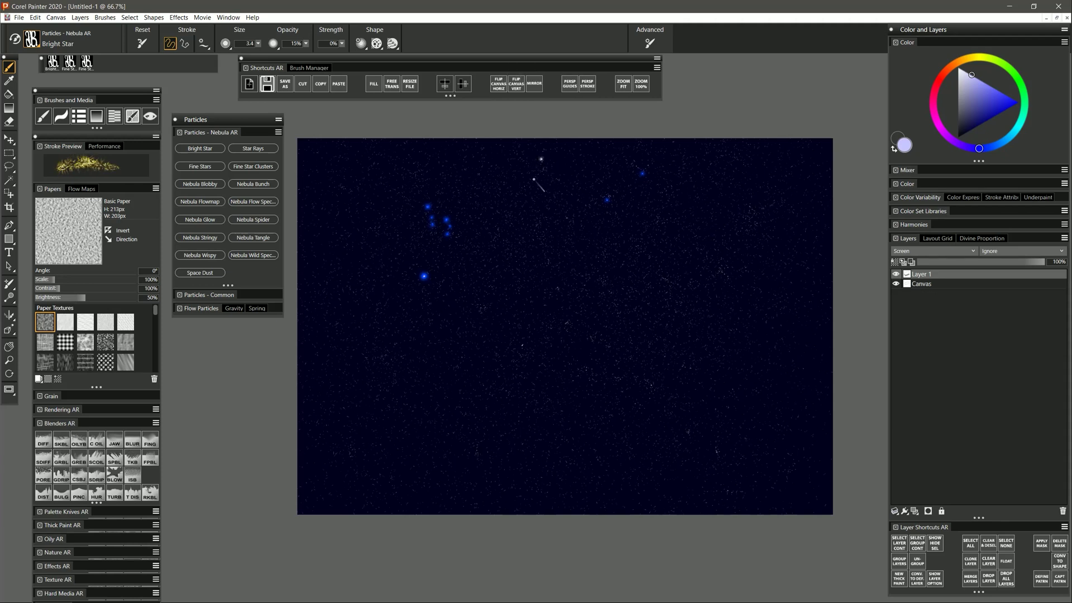
click(535, 178)
click(524, 188)
click(549, 261)
click(558, 288)
Step: Add dark blue Star Rays to the existing blue stars and place a few new rayed blue stars around them
click(265, 149)
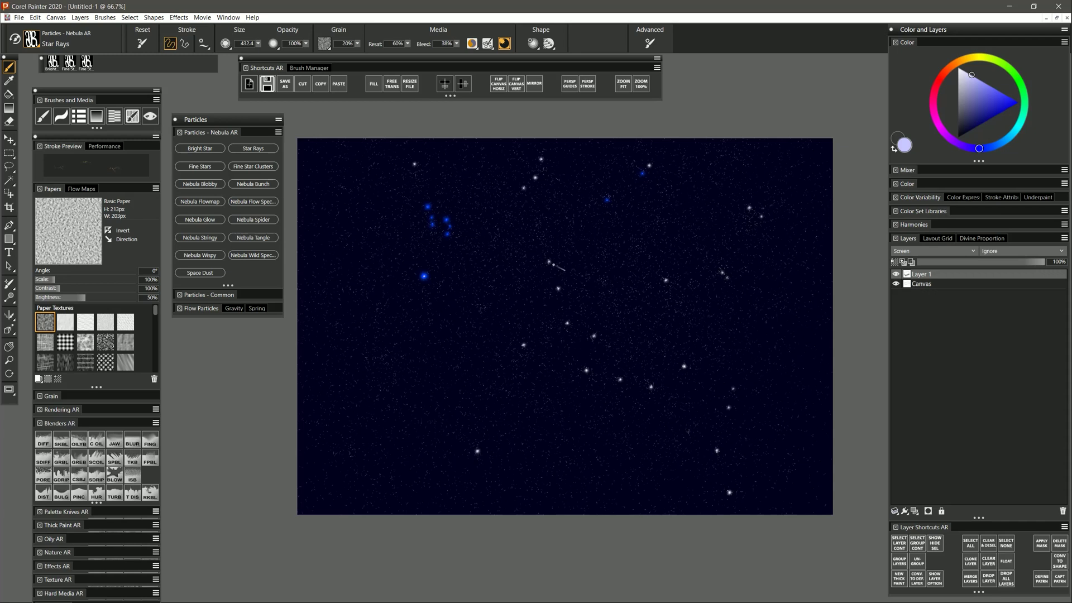
click(979, 125)
mouse_move(428, 207)
mouse_down()
mouse_move(444, 210)
mouse_move(428, 206)
mouse_up()
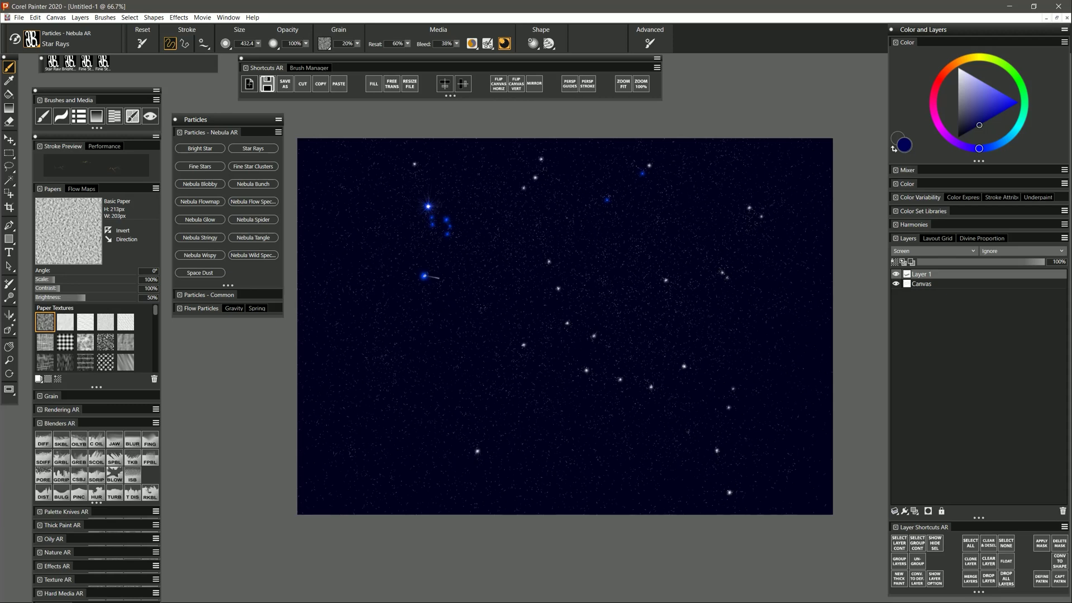
drag(424, 276, 425, 276)
drag(447, 220, 447, 219)
click(373, 203)
click(366, 255)
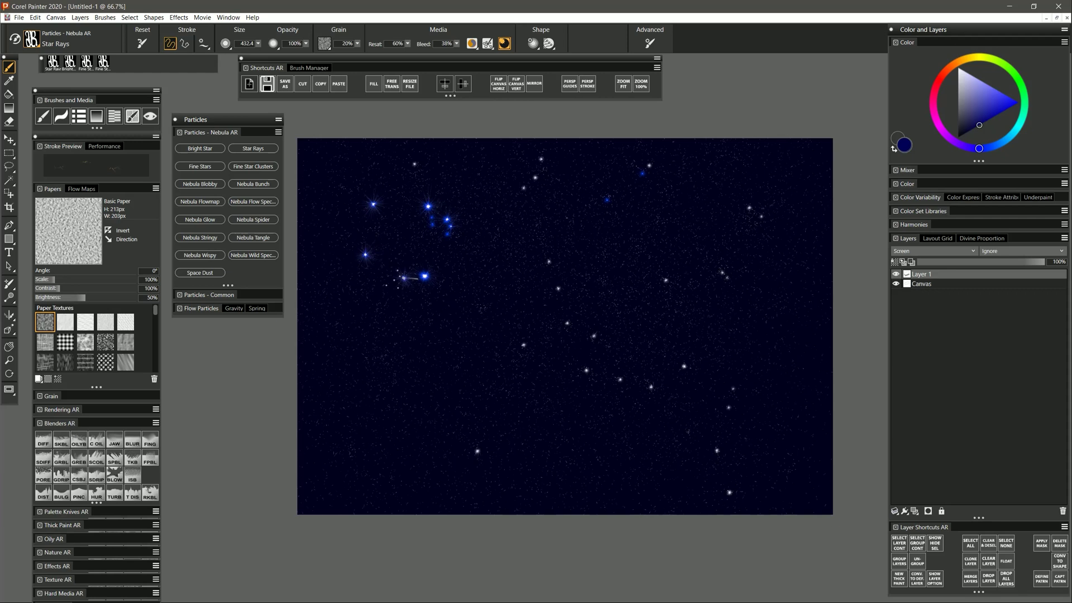
click(502, 253)
click(658, 188)
Step: Scatter more rayed stars over the middle and lower sky in dark red, orange and pale yellow
click(941, 78)
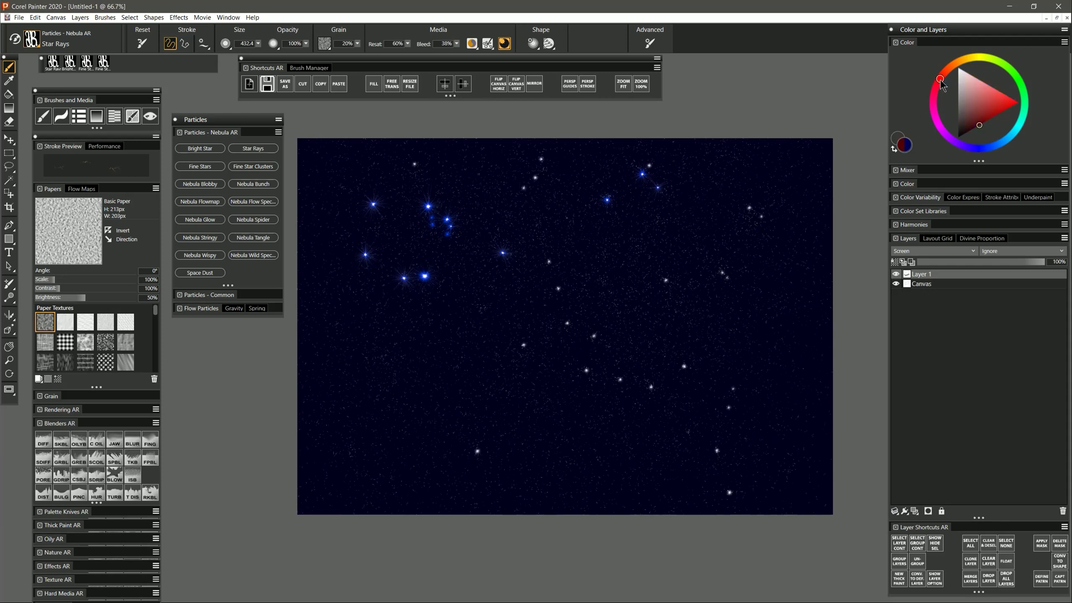
click(692, 242)
click(622, 275)
click(429, 362)
click(482, 308)
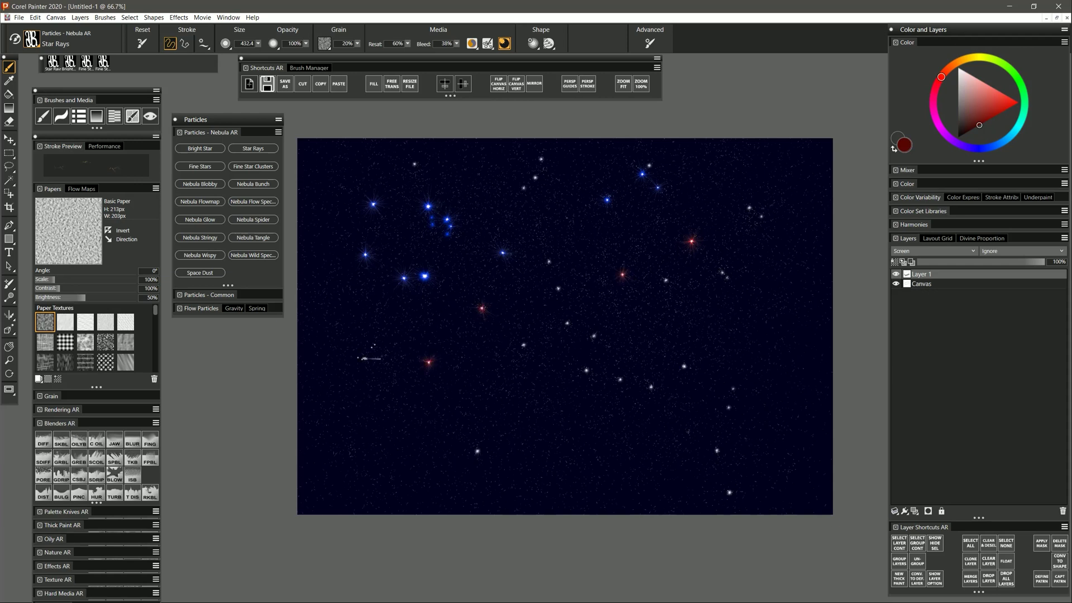
click(365, 359)
click(959, 62)
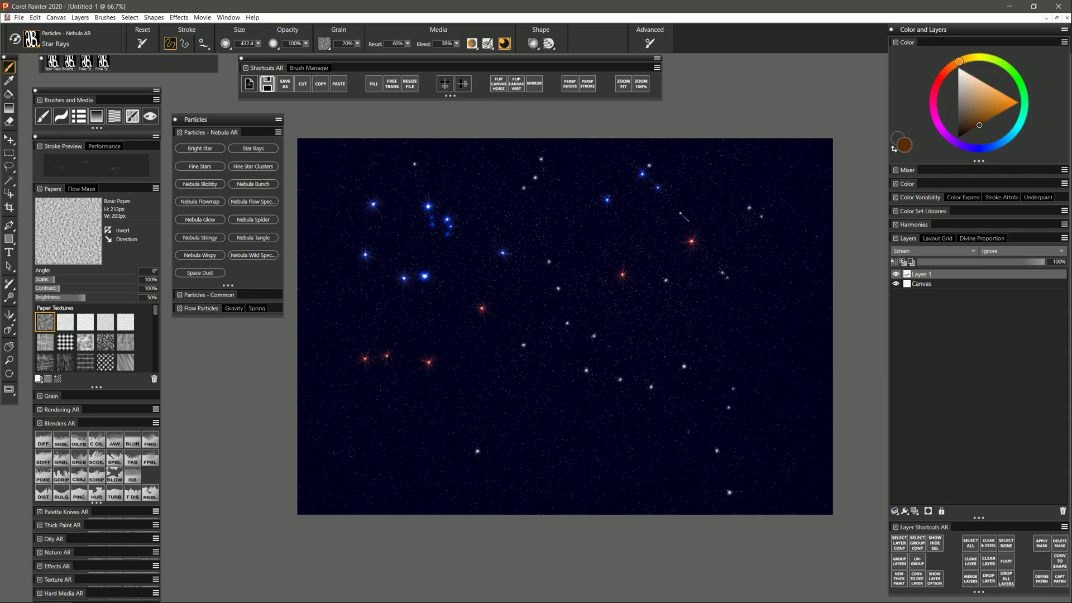
click(631, 237)
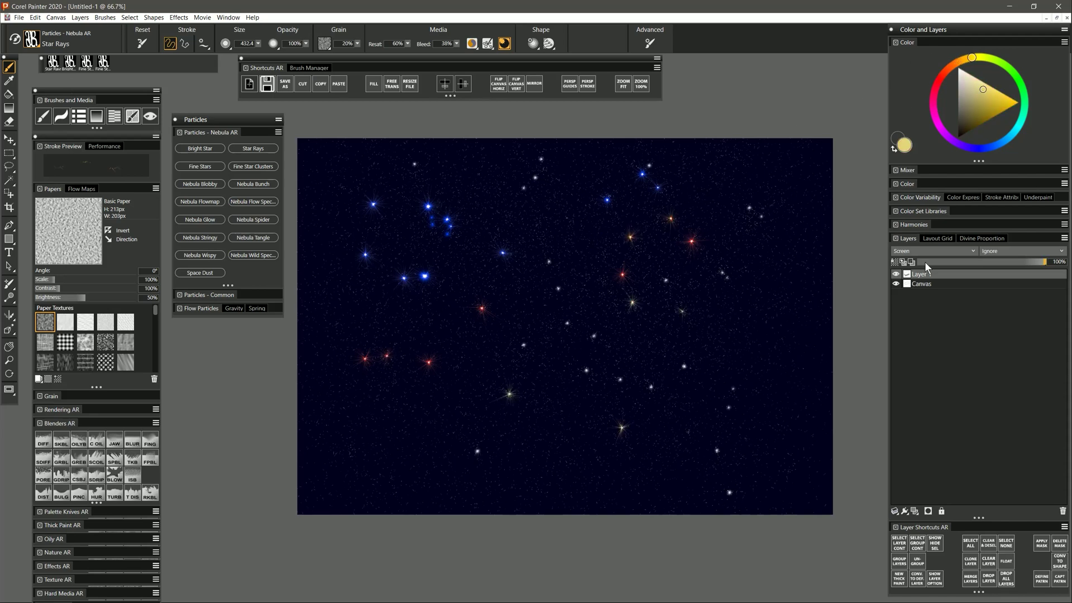
Step: Rename the star layer as stars
double_click(924, 274)
text(stars)
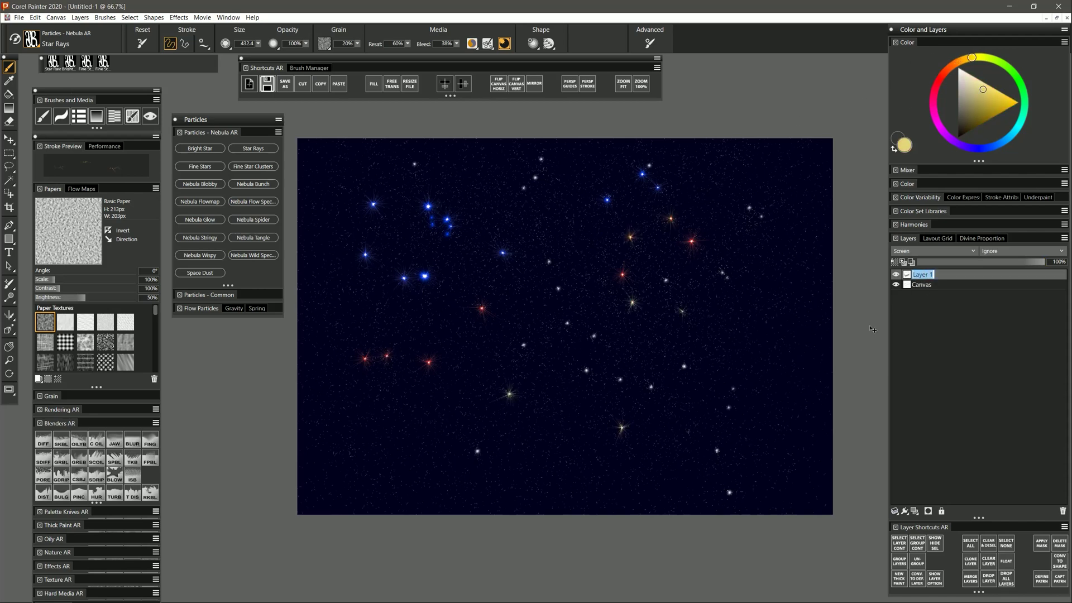
key(Return)
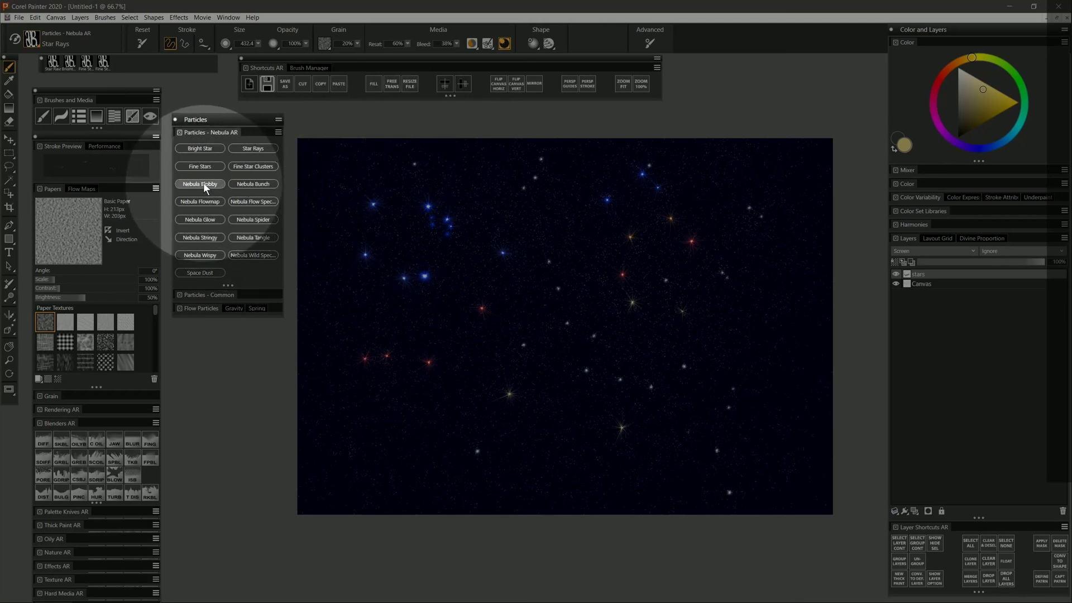
Step: Choose the Nebula Blobby brush and add a new layer named nebula, keeping its composite method at Default
click(202, 183)
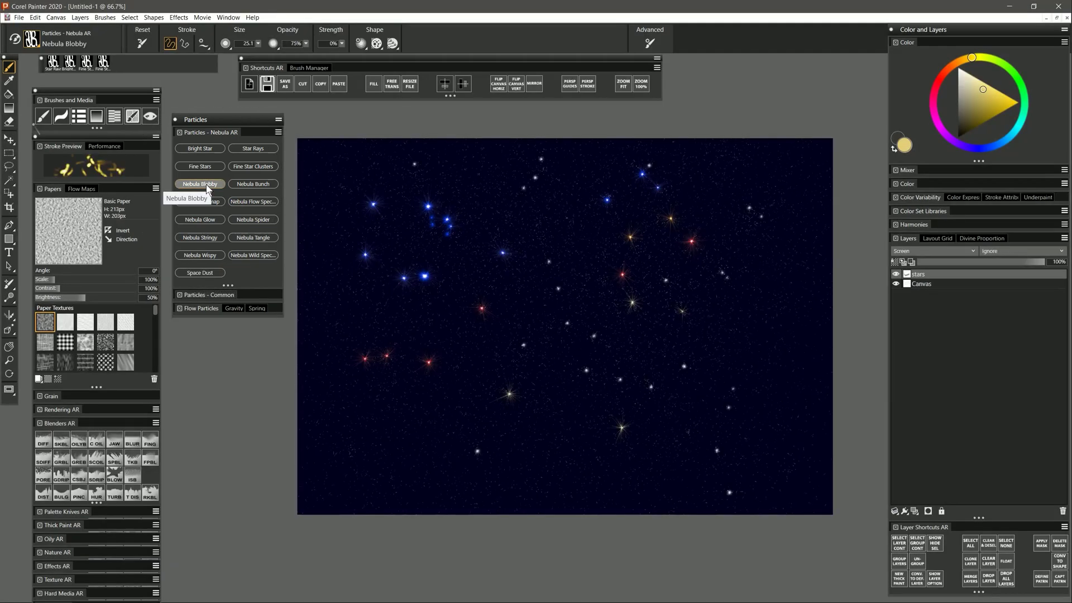
click(914, 511)
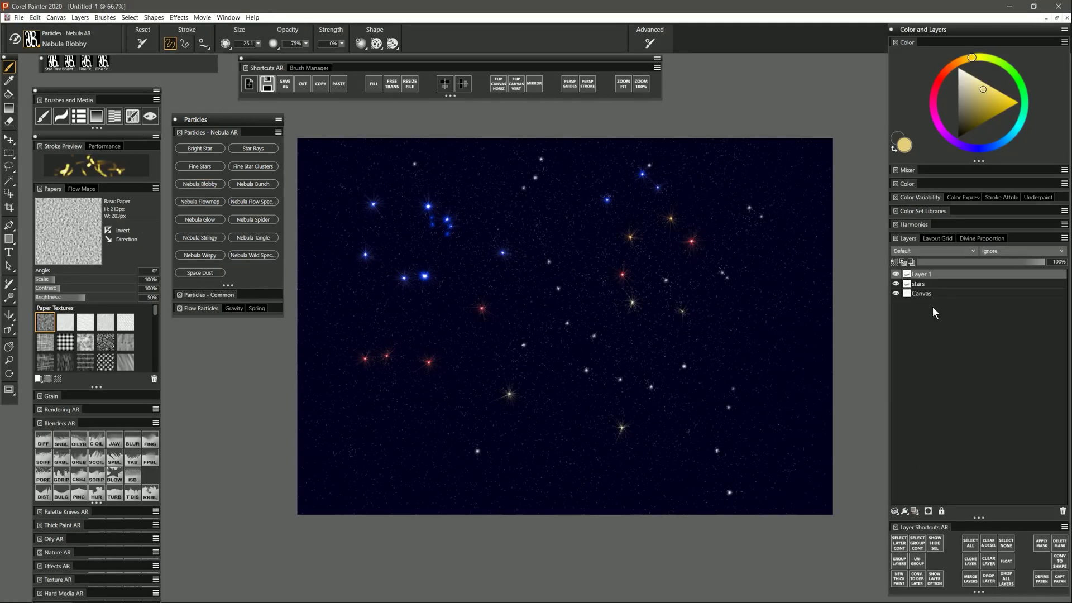
click(917, 255)
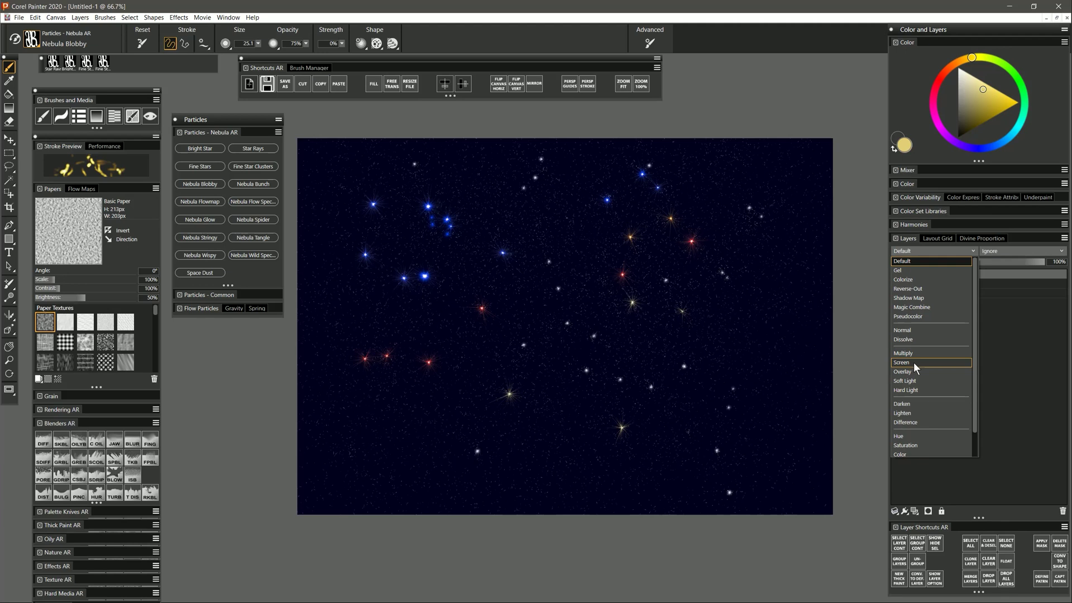
click(904, 260)
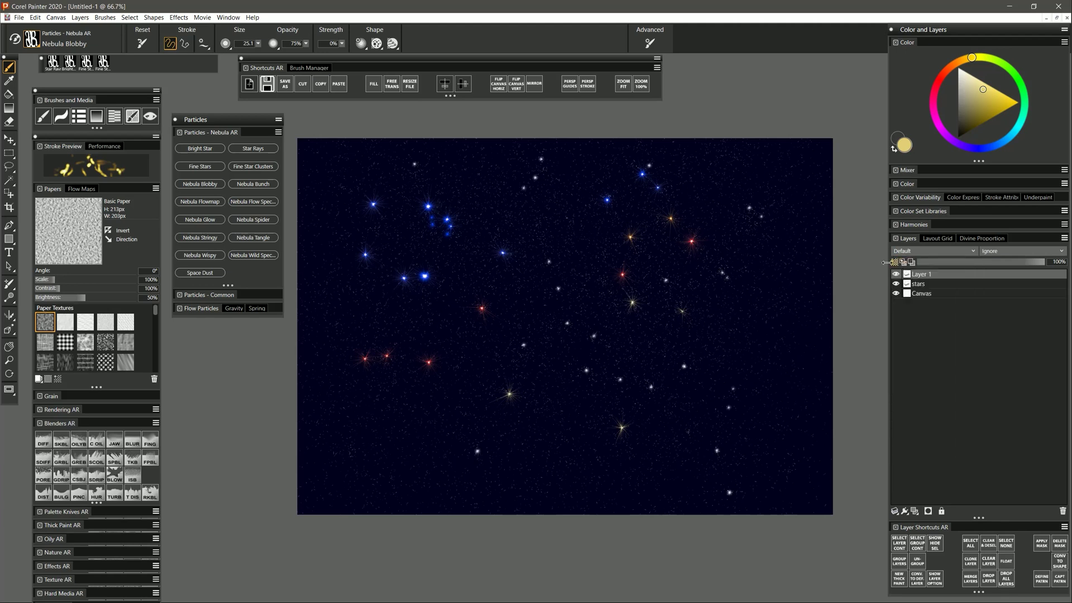
key(Return)
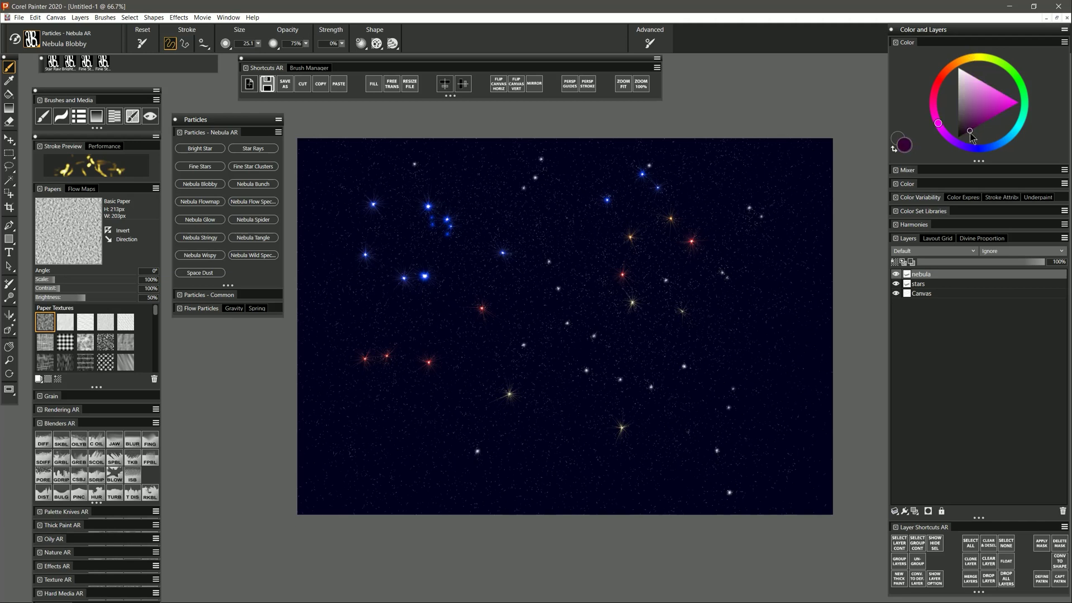
Step: Paint a magenta Nebula Blobby cloud across the upper sky and set the nebula layer's composite method to Screen
mouse_move(544, 230)
mouse_down()
mouse_move(555, 224)
mouse_move(581, 209)
mouse_move(582, 246)
mouse_move(616, 213)
mouse_move(582, 257)
mouse_move(561, 253)
mouse_move(564, 276)
mouse_move(542, 281)
mouse_move(552, 292)
mouse_move(498, 307)
mouse_move(513, 302)
mouse_move(527, 316)
mouse_move(552, 290)
mouse_move(517, 295)
mouse_move(523, 311)
mouse_move(533, 305)
mouse_move(527, 288)
mouse_move(539, 266)
mouse_move(540, 278)
mouse_move(556, 275)
mouse_move(572, 255)
mouse_move(567, 231)
mouse_move(544, 219)
mouse_move(569, 215)
mouse_move(635, 237)
mouse_move(618, 274)
mouse_move(635, 272)
mouse_move(625, 263)
mouse_move(621, 301)
mouse_move(635, 309)
mouse_move(644, 285)
mouse_move(641, 294)
mouse_move(667, 285)
mouse_move(660, 259)
mouse_move(711, 235)
mouse_up()
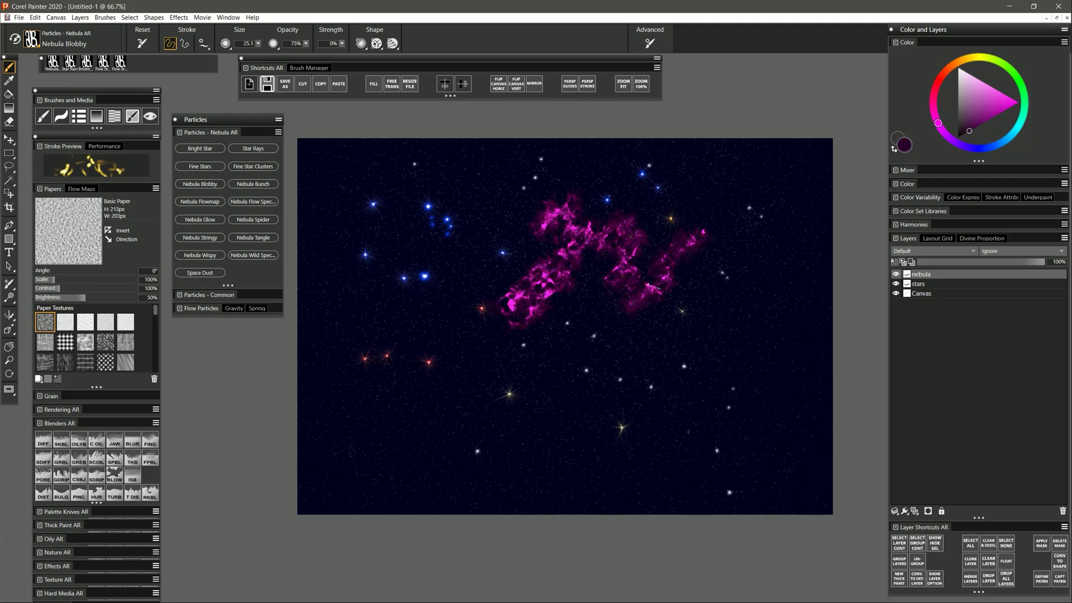
click(914, 250)
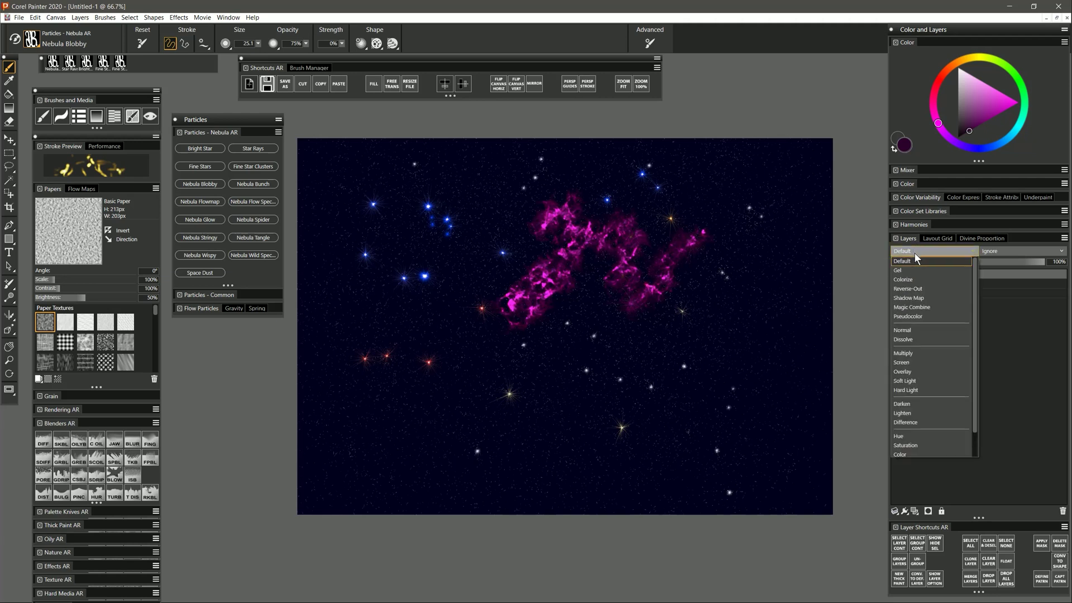
click(903, 363)
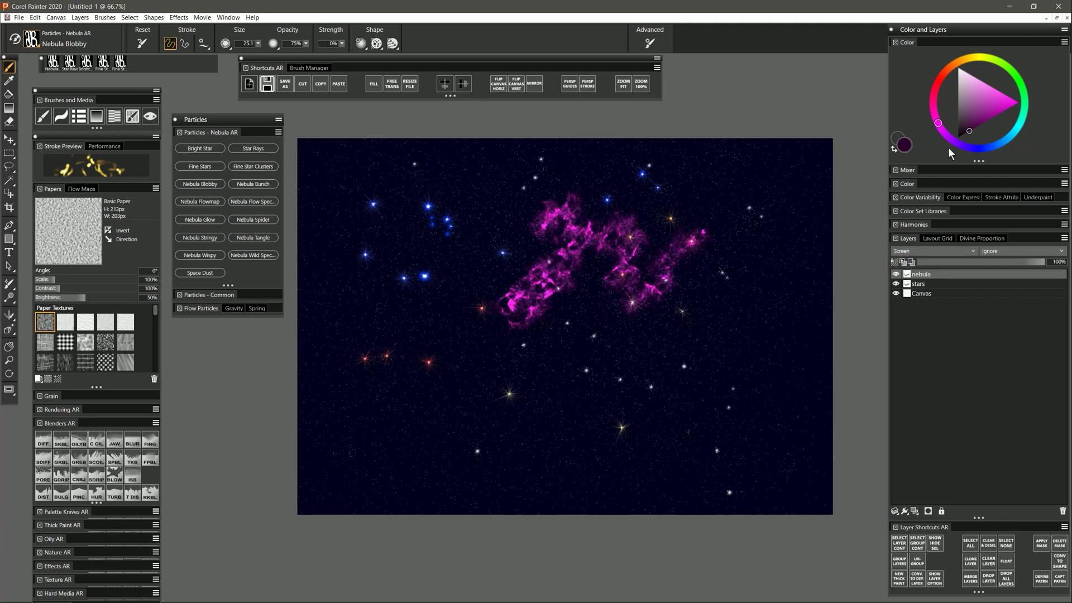
Step: Try Nebula Blobby strokes in dark red along the magenta cloud's underside and in pale orange below it
click(949, 70)
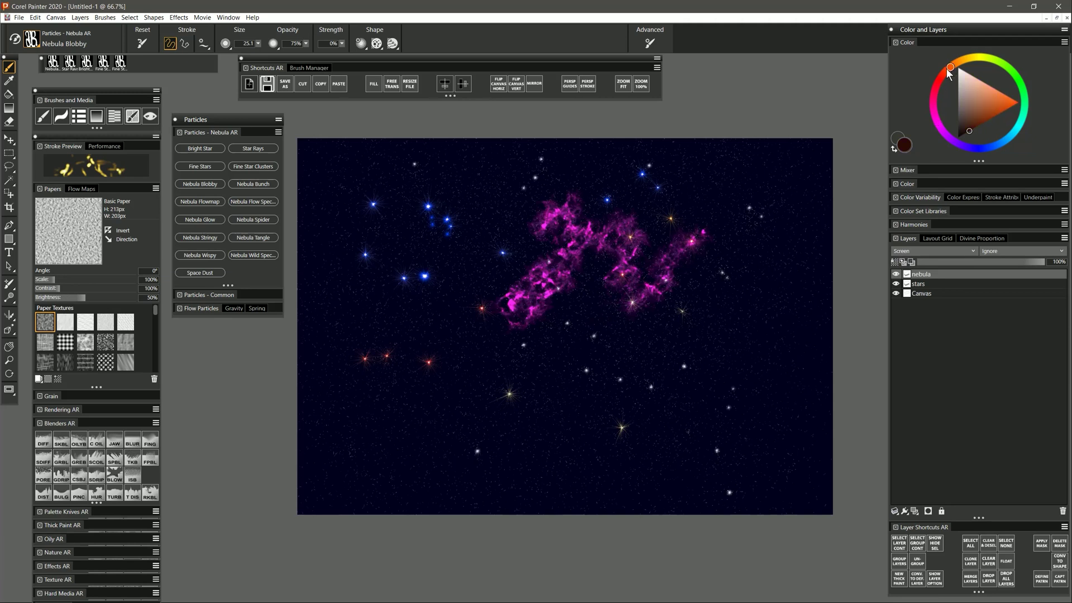
mouse_move(560, 287)
mouse_down()
mouse_move(525, 331)
mouse_move(550, 322)
mouse_move(545, 309)
mouse_move(496, 330)
mouse_move(556, 309)
mouse_move(569, 278)
mouse_move(583, 285)
mouse_move(521, 308)
mouse_move(572, 253)
mouse_move(583, 284)
mouse_move(593, 244)
mouse_move(618, 249)
mouse_move(606, 277)
mouse_move(617, 295)
mouse_move(653, 298)
mouse_up()
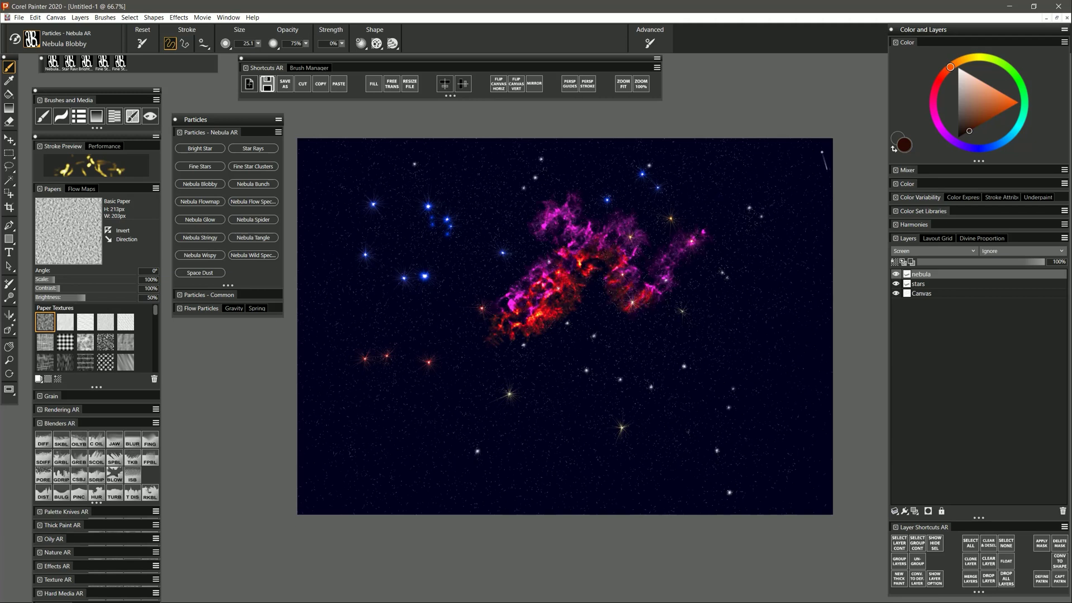
click(975, 105)
mouse_move(594, 351)
mouse_down()
mouse_move(581, 338)
mouse_move(642, 342)
mouse_move(678, 325)
mouse_move(718, 332)
mouse_move(737, 323)
mouse_move(774, 257)
mouse_up()
click(967, 121)
click(963, 126)
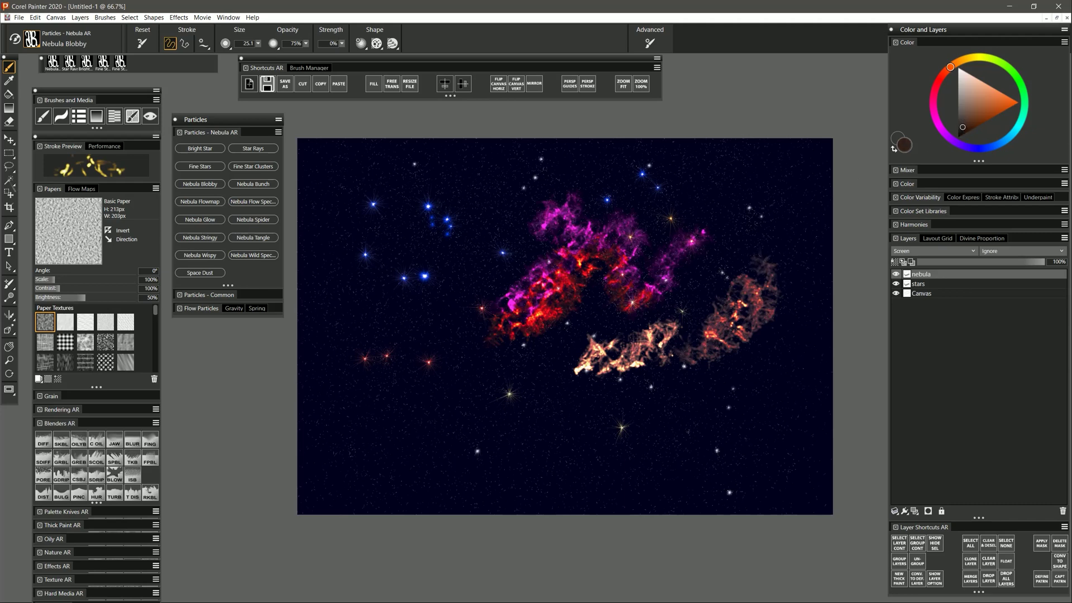
Step: Clear the nebula layer and paint a large, soft red cloud with Nebula Blobby at size 346
key(Delete)
drag(510, 262, 569, 342)
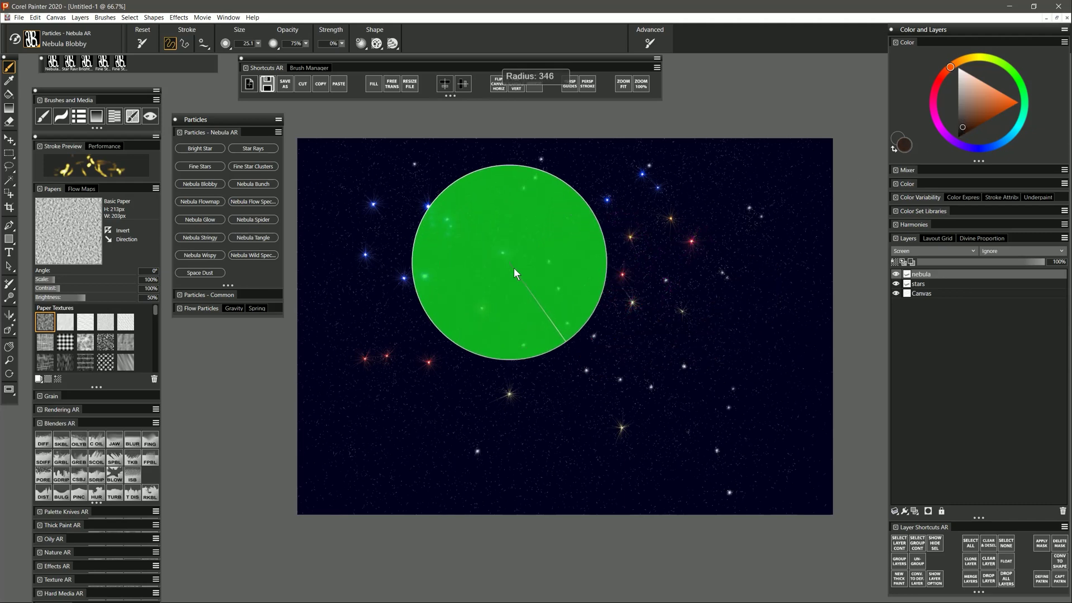
drag(480, 307, 570, 218)
mouse_move(566, 307)
mouse_down()
mouse_move(648, 230)
mouse_move(645, 327)
mouse_move(689, 302)
mouse_move(721, 227)
mouse_move(730, 316)
mouse_move(767, 229)
mouse_up()
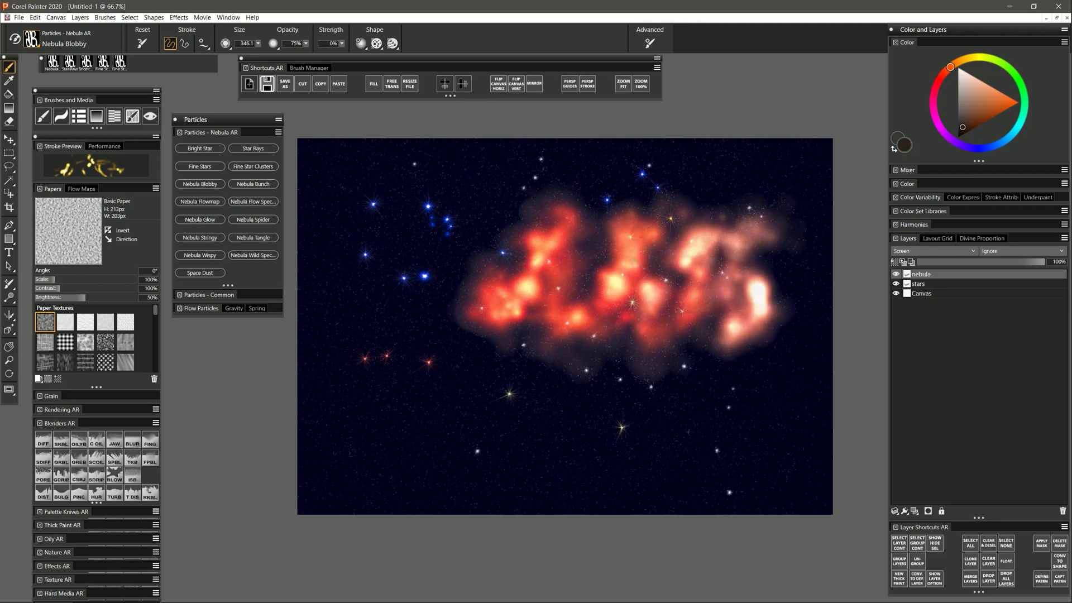
mouse_move(434, 264)
mouse_down()
mouse_move(388, 263)
mouse_move(429, 272)
mouse_move(381, 249)
mouse_move(342, 297)
mouse_move(417, 299)
mouse_move(438, 227)
mouse_move(341, 273)
mouse_move(378, 326)
mouse_move(455, 238)
mouse_move(391, 211)
mouse_move(385, 354)
mouse_up()
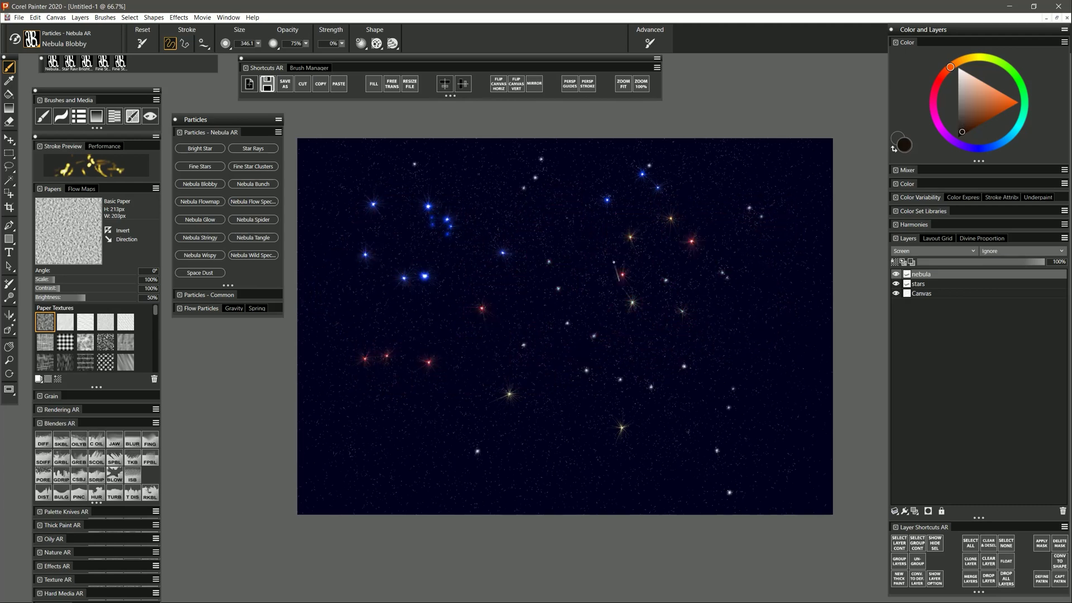
mouse_move(556, 290)
mouse_down()
mouse_move(656, 299)
mouse_move(752, 361)
mouse_up()
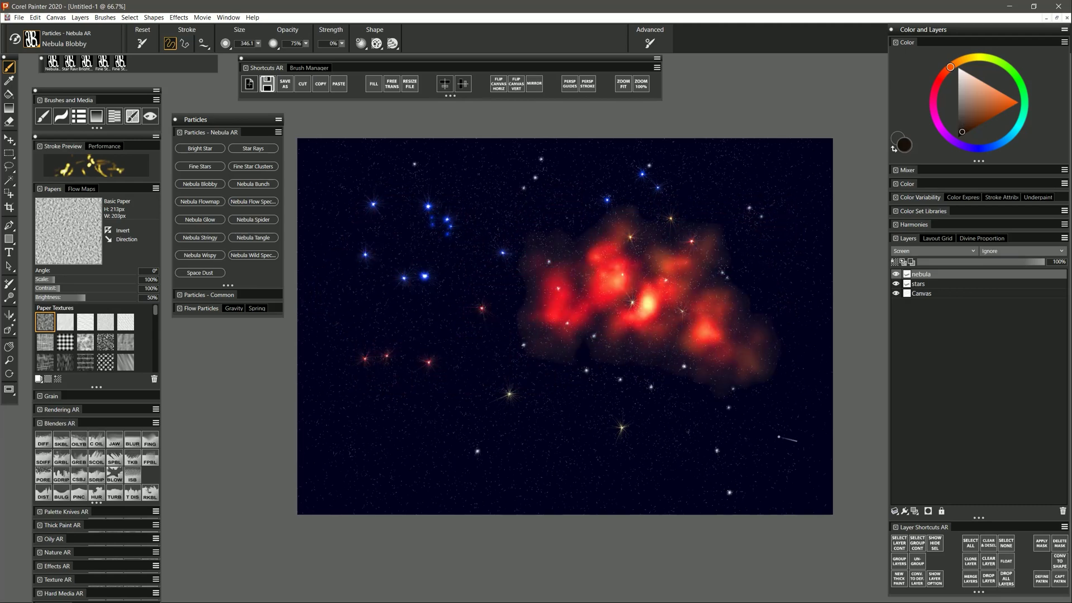
Step: Add glowing cores and small stars inside the red cloud with the Bright Star brush at size 77
click(199, 148)
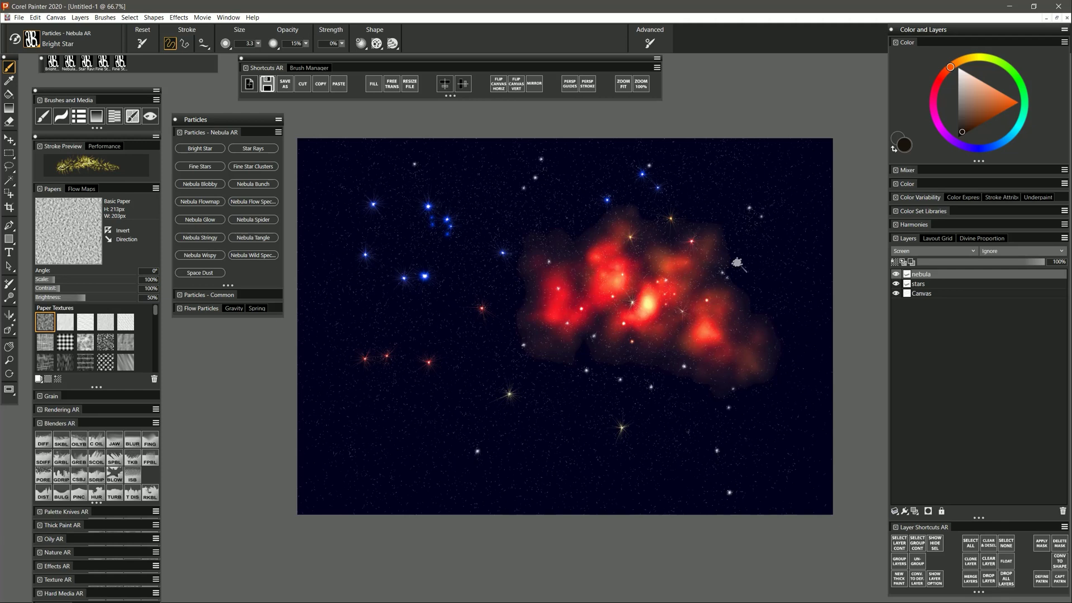
drag(621, 271, 618, 284)
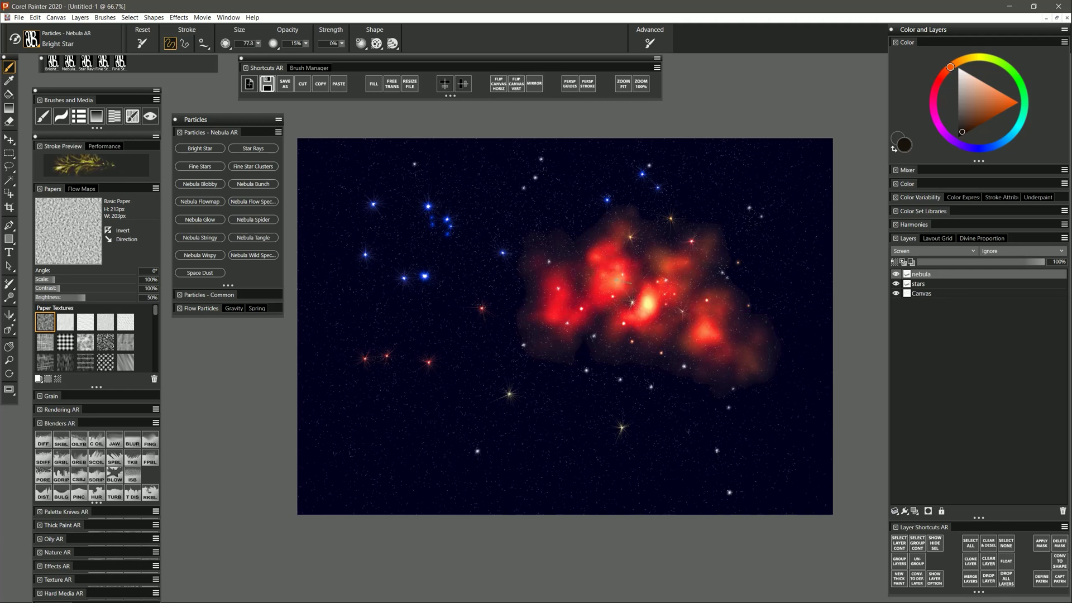
click(618, 281)
click(618, 280)
click(648, 304)
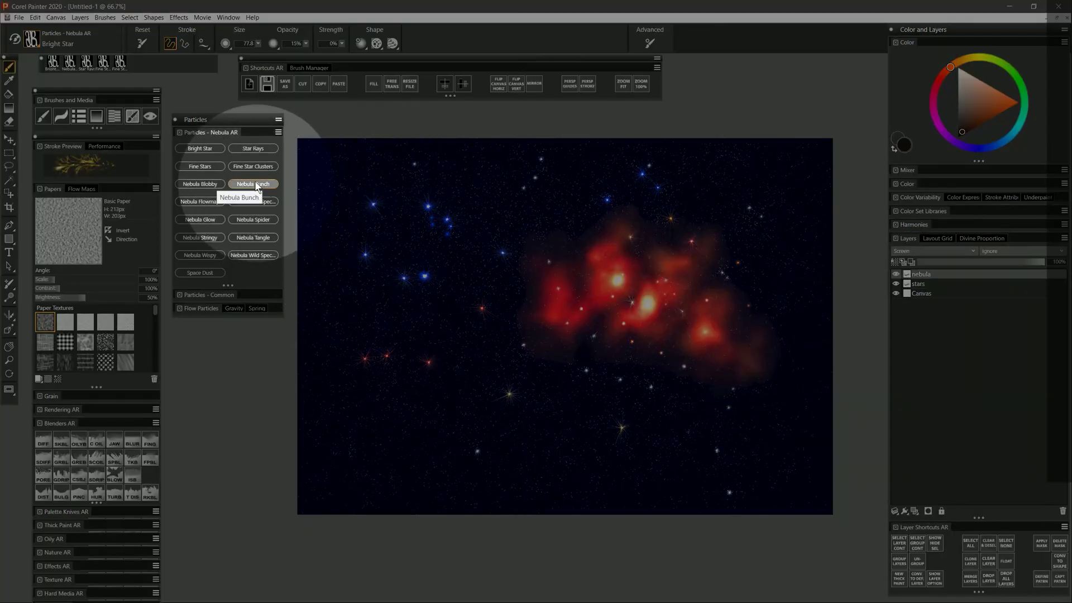
Step: Paint a cross-shaped teal and orange nebula with Nebula Bunch in the lower-left sky and streak it with Diffuse Blur AR
click(256, 183)
click(991, 140)
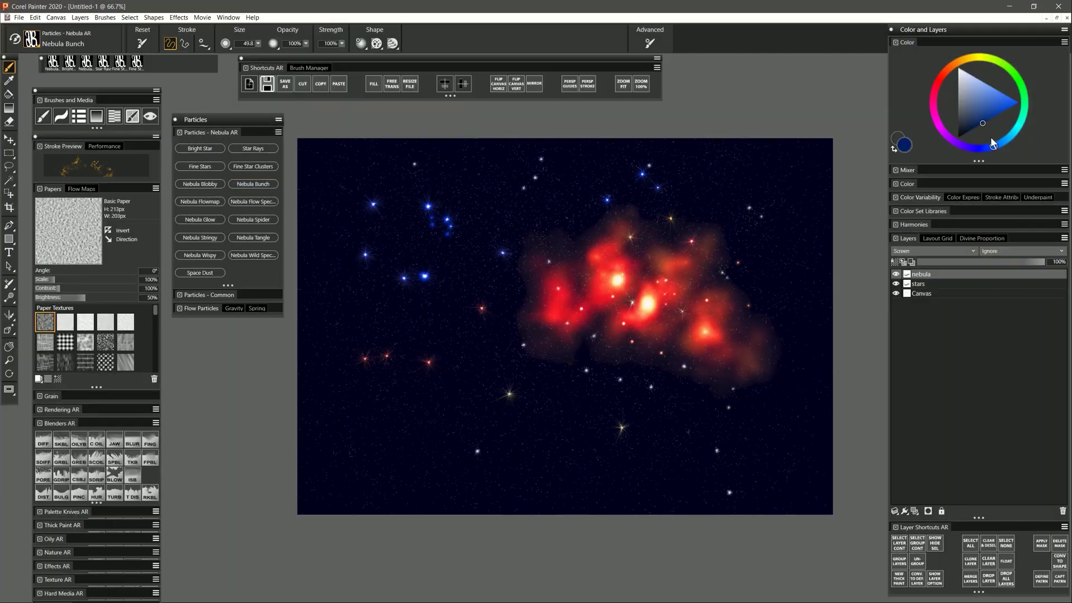
drag(1007, 140, 1025, 126)
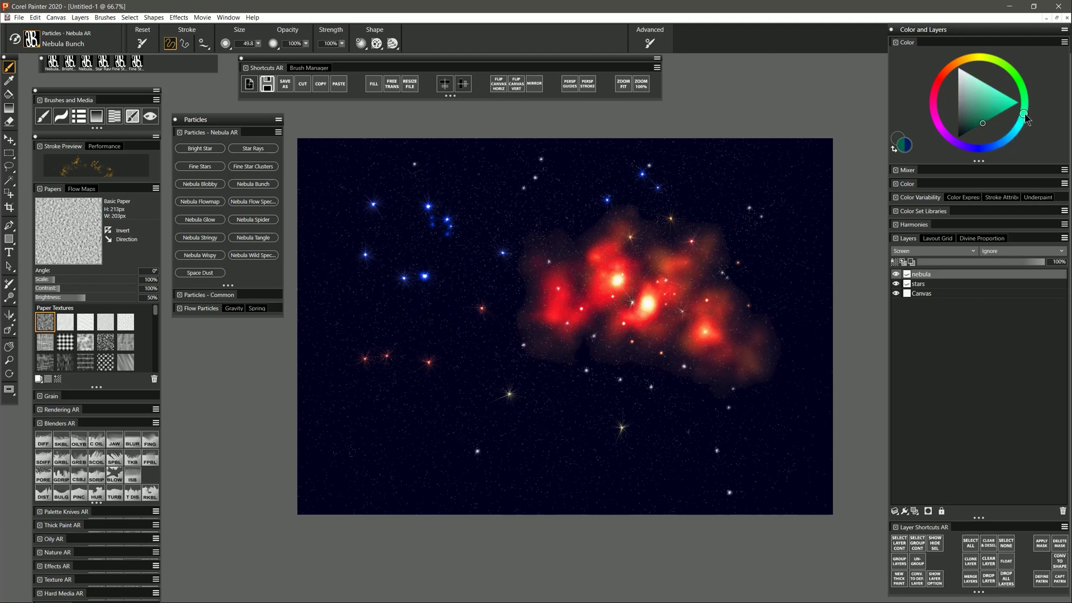
mouse_move(397, 412)
mouse_down()
mouse_move(409, 388)
mouse_move(386, 402)
mouse_move(384, 385)
mouse_move(403, 418)
mouse_move(419, 395)
mouse_move(425, 411)
mouse_move(420, 393)
mouse_move(428, 414)
mouse_move(441, 412)
mouse_move(440, 393)
mouse_move(453, 428)
mouse_move(405, 395)
mouse_move(417, 349)
mouse_move(396, 342)
mouse_move(415, 285)
mouse_move(434, 396)
mouse_move(508, 384)
mouse_move(475, 419)
mouse_move(533, 388)
mouse_move(505, 401)
mouse_move(572, 428)
mouse_up()
mouse_move(418, 444)
mouse_down()
mouse_move(441, 469)
mouse_move(383, 408)
mouse_move(336, 391)
mouse_move(313, 425)
mouse_up()
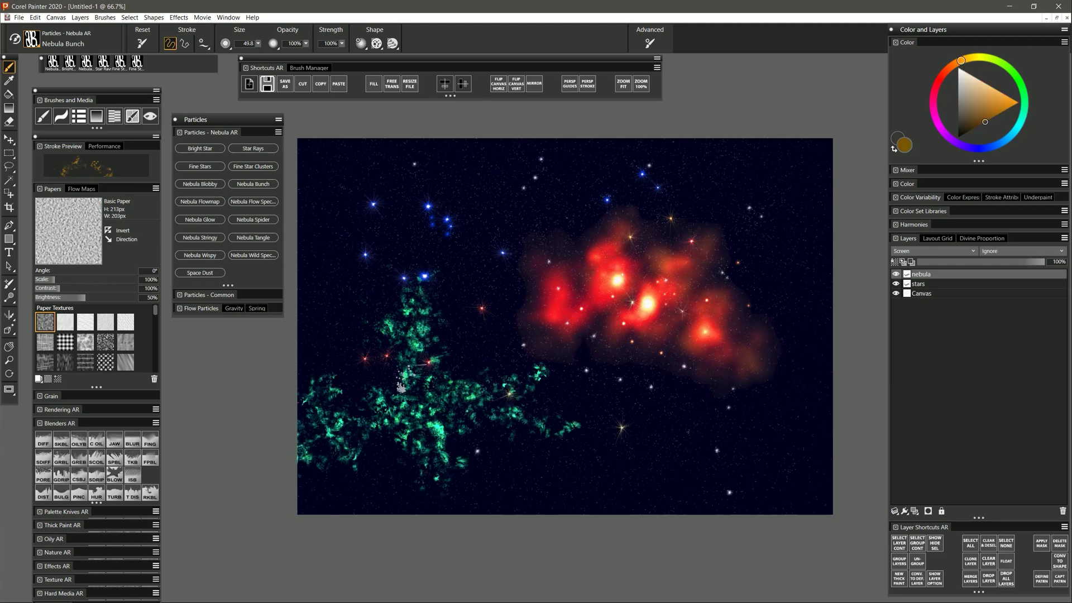
mouse_move(402, 386)
mouse_down()
mouse_move(499, 387)
mouse_move(448, 455)
mouse_move(475, 409)
mouse_move(321, 416)
mouse_up()
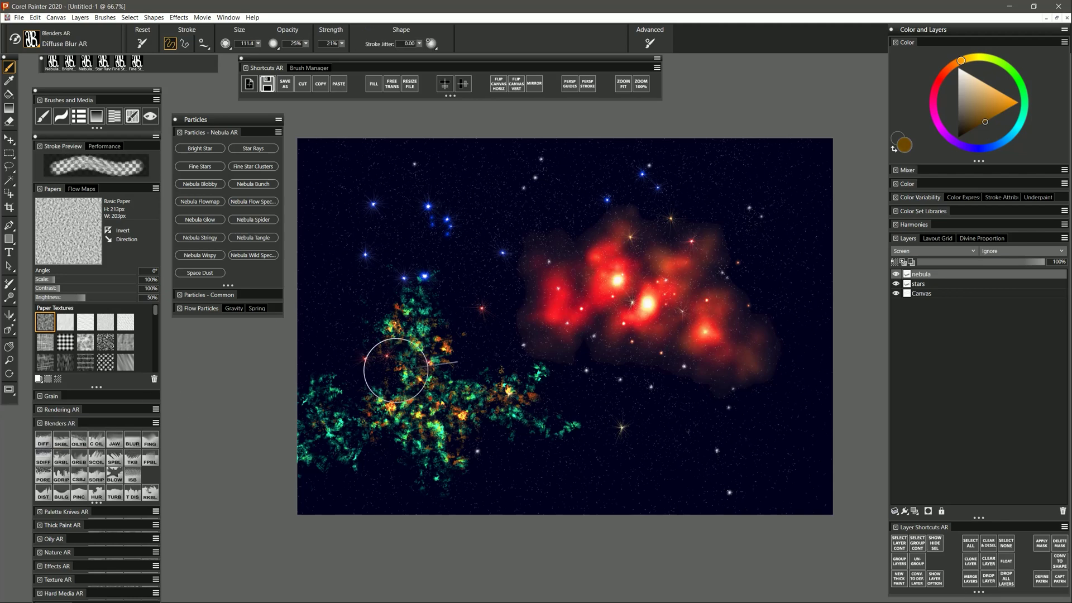
mouse_move(436, 364)
mouse_down()
mouse_move(384, 402)
mouse_move(303, 389)
mouse_move(385, 398)
mouse_move(254, 443)
mouse_move(364, 445)
mouse_move(361, 480)
mouse_move(416, 414)
mouse_move(383, 454)
mouse_move(420, 435)
mouse_move(425, 478)
mouse_move(490, 454)
mouse_move(465, 411)
mouse_up()
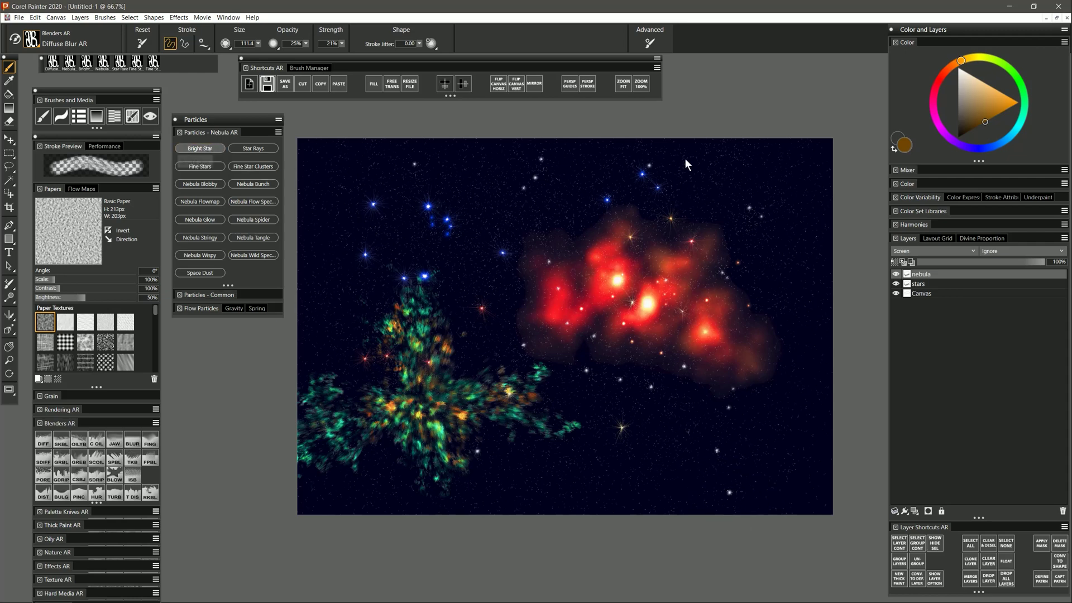
Step: Place a dark orange Bright Star glow at the green nebula's center and scatter pale beige Bright Stars around it
click(970, 132)
click(420, 393)
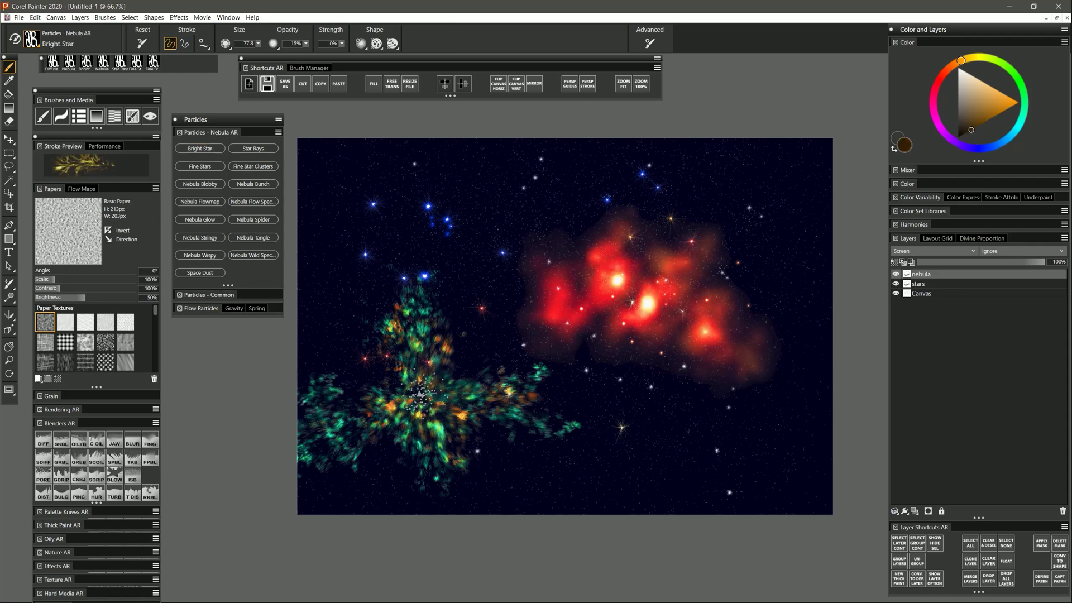
drag(420, 394, 421, 395)
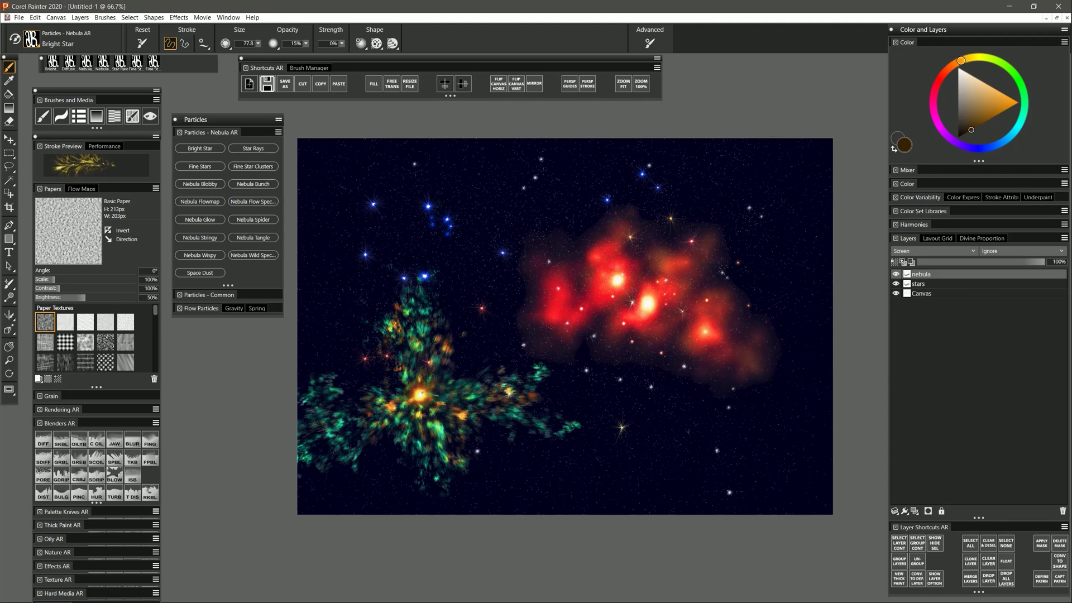
click(973, 82)
click(458, 369)
click(346, 421)
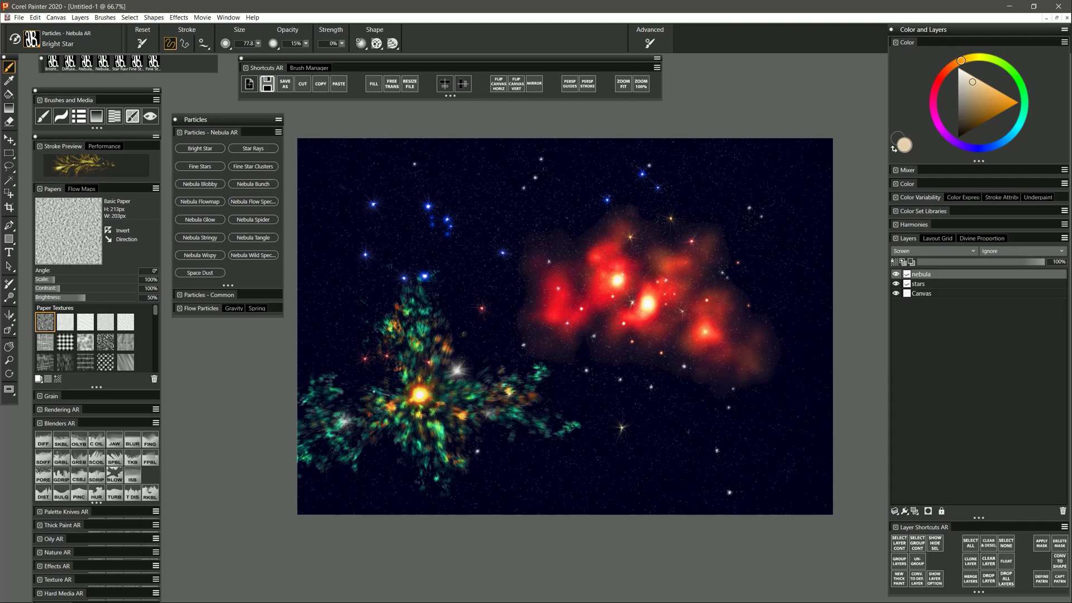
click(474, 451)
drag(652, 445, 653, 445)
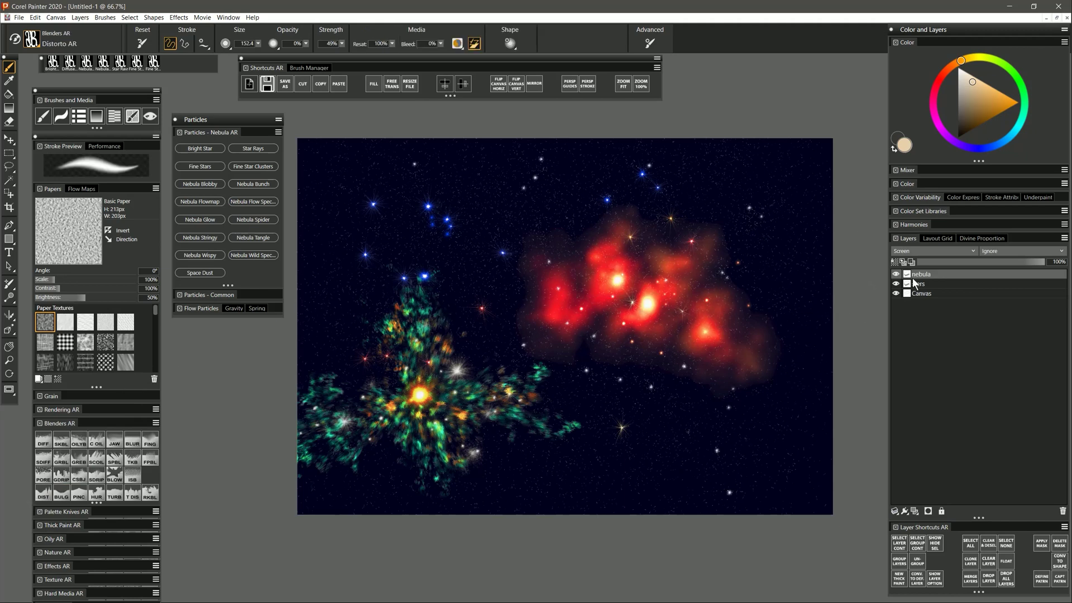
Step: Pull the red cloud's edges into wispy tendrils with Distorto AR and try Diffuse Blur AR on its left tip
mouse_move(611, 293)
mouse_down()
mouse_move(555, 280)
mouse_move(522, 287)
mouse_move(498, 249)
mouse_move(467, 257)
mouse_move(659, 198)
mouse_move(732, 196)
mouse_move(653, 173)
mouse_move(787, 380)
mouse_up()
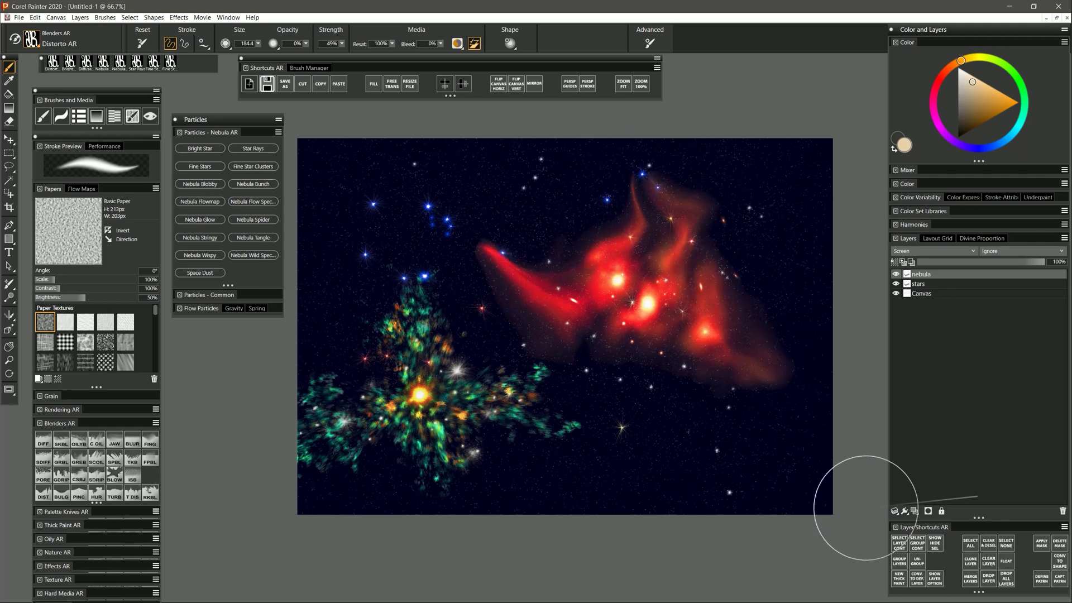
click(44, 440)
mouse_move(493, 252)
mouse_down()
mouse_move(510, 282)
mouse_move(485, 255)
mouse_move(491, 279)
mouse_move(537, 305)
mouse_move(493, 285)
mouse_move(519, 292)
mouse_move(541, 326)
mouse_move(497, 236)
mouse_move(481, 252)
mouse_up()
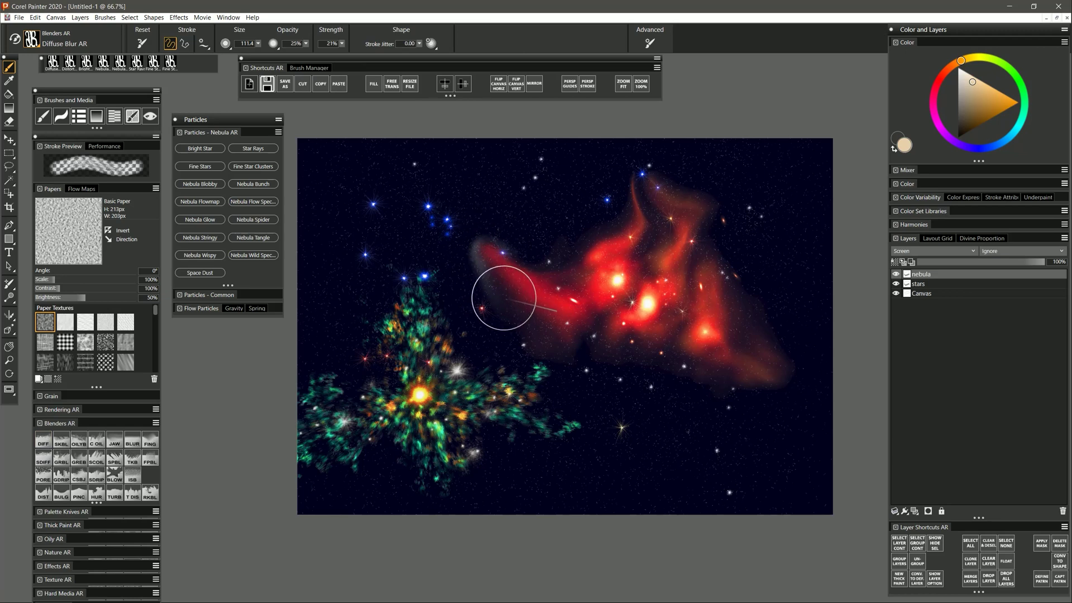
Step: Try the GelCover composite method on the nebula layer and return it to Screen
click(934, 249)
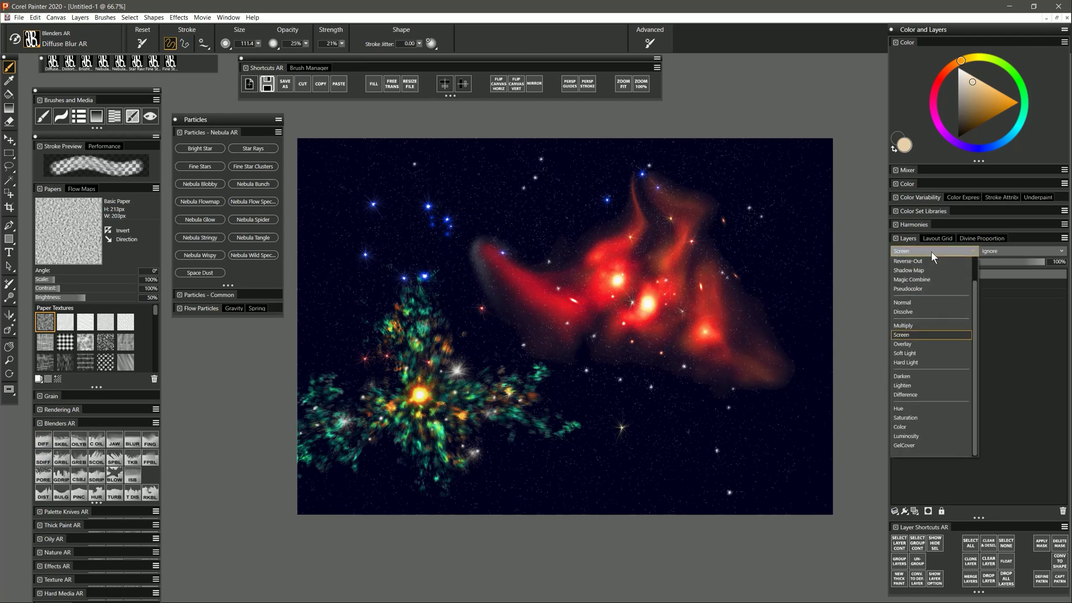
click(917, 445)
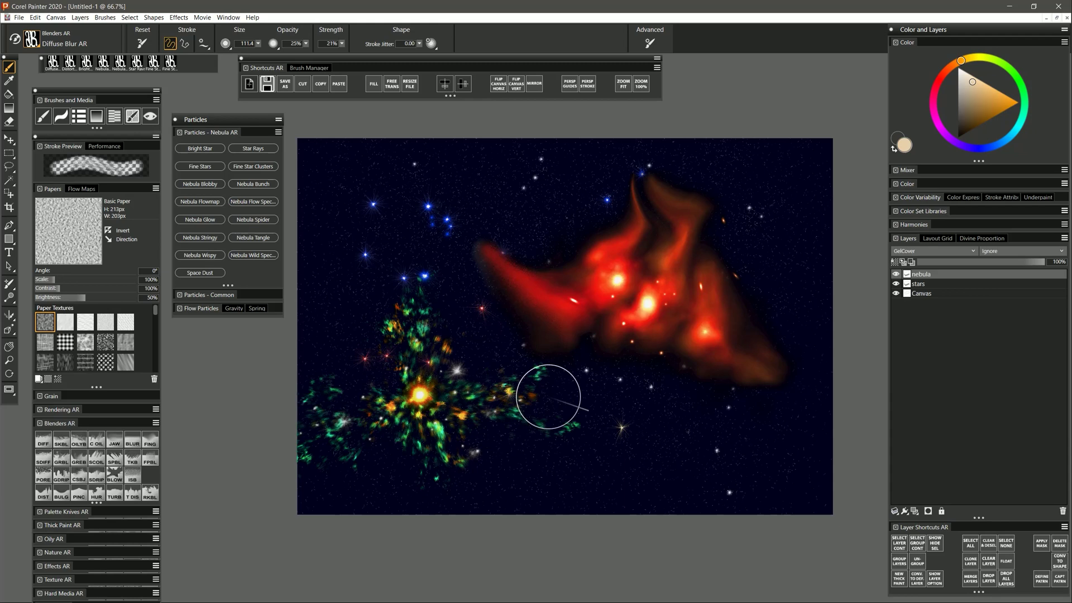
click(913, 250)
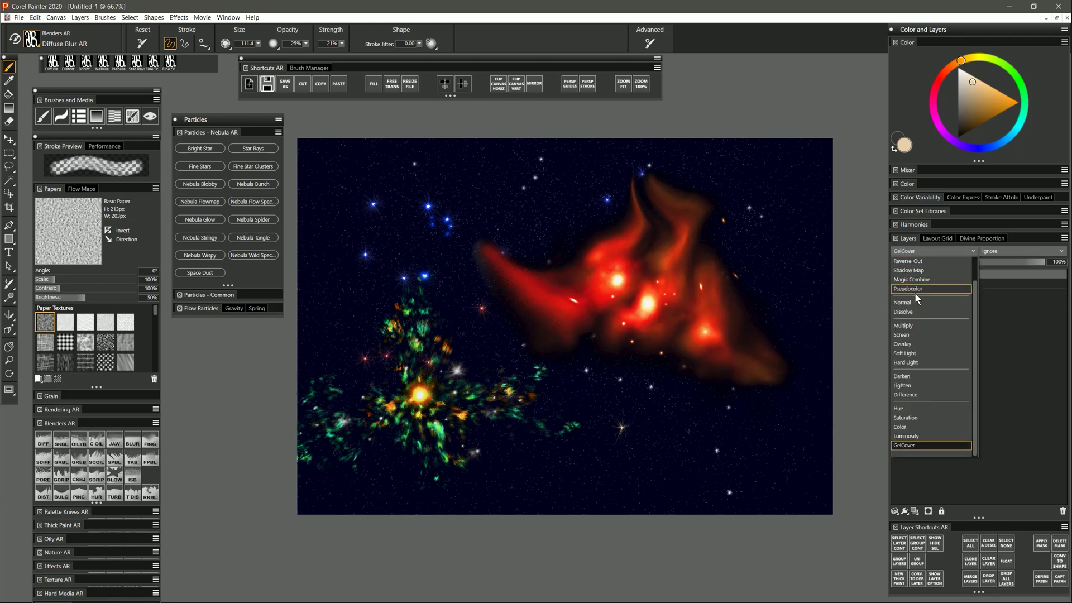
click(918, 336)
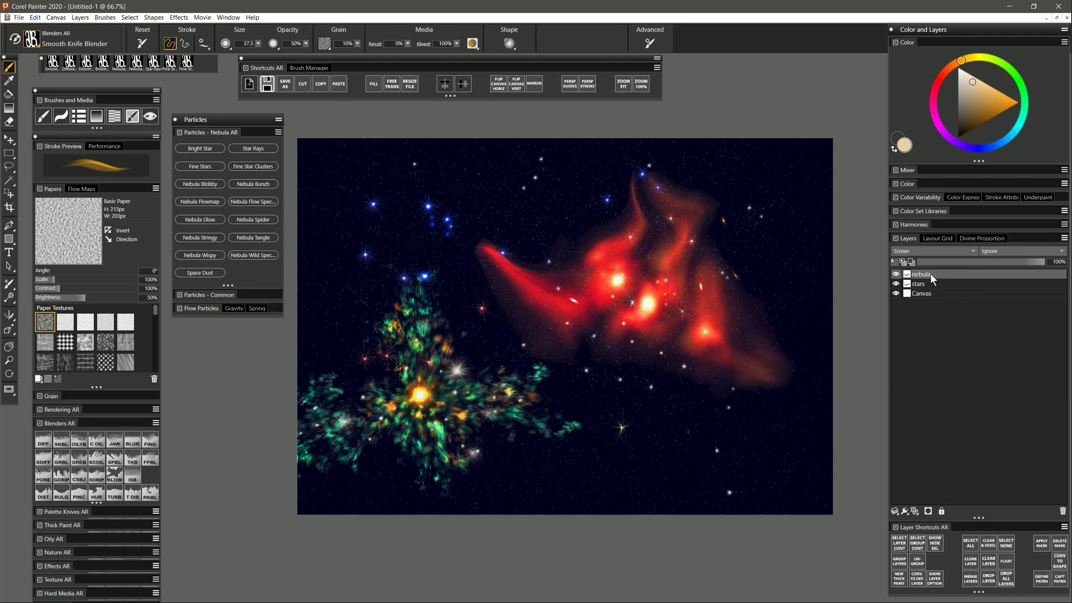
Step: Move the nebula layer below the stars layer and airbrush soft pinkish-red and green haze onto the Canvas with Digital Airbrush AR
drag(931, 273, 929, 287)
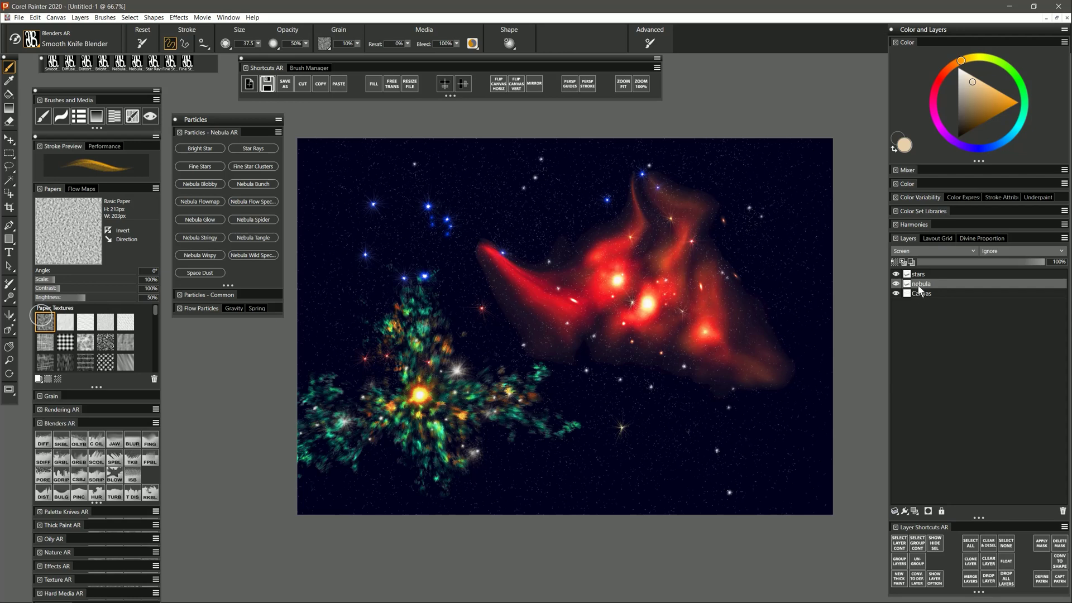
click(925, 293)
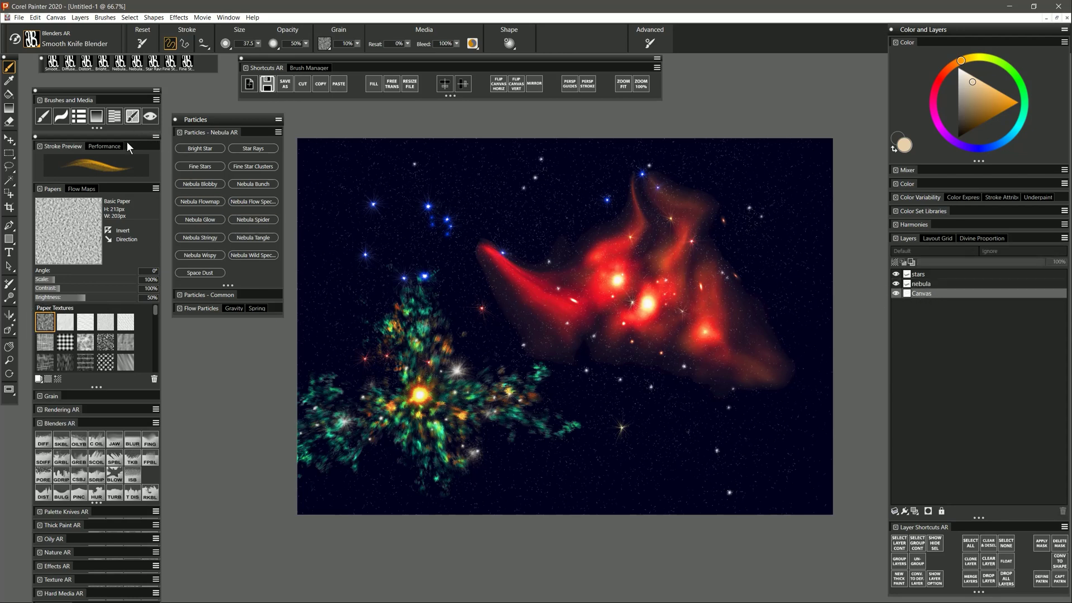
click(64, 412)
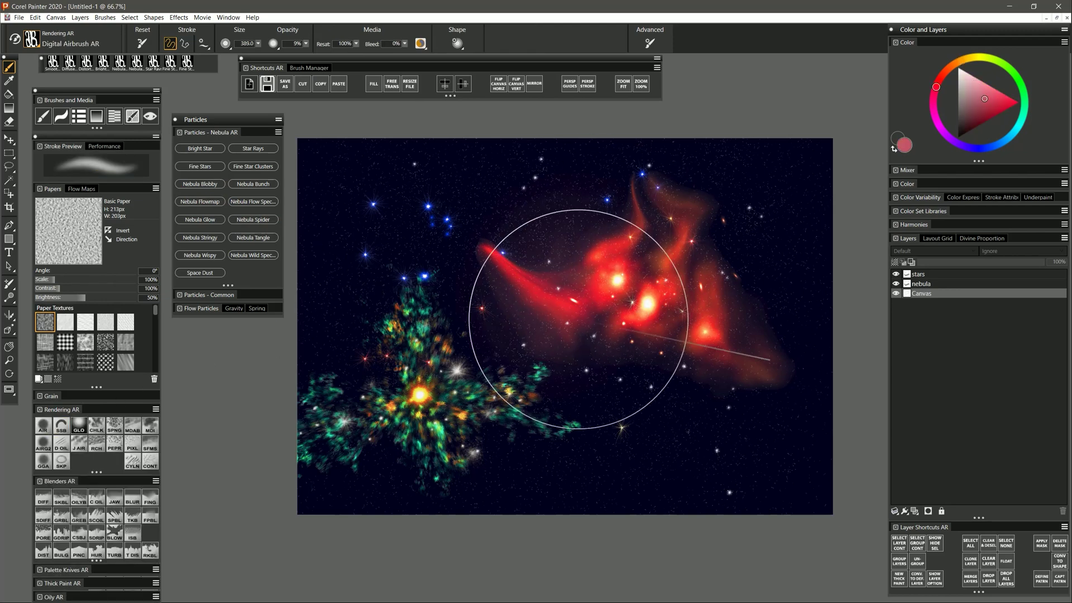
mouse_move(575, 335)
mouse_down()
mouse_move(539, 371)
mouse_move(467, 263)
mouse_move(412, 490)
mouse_up()
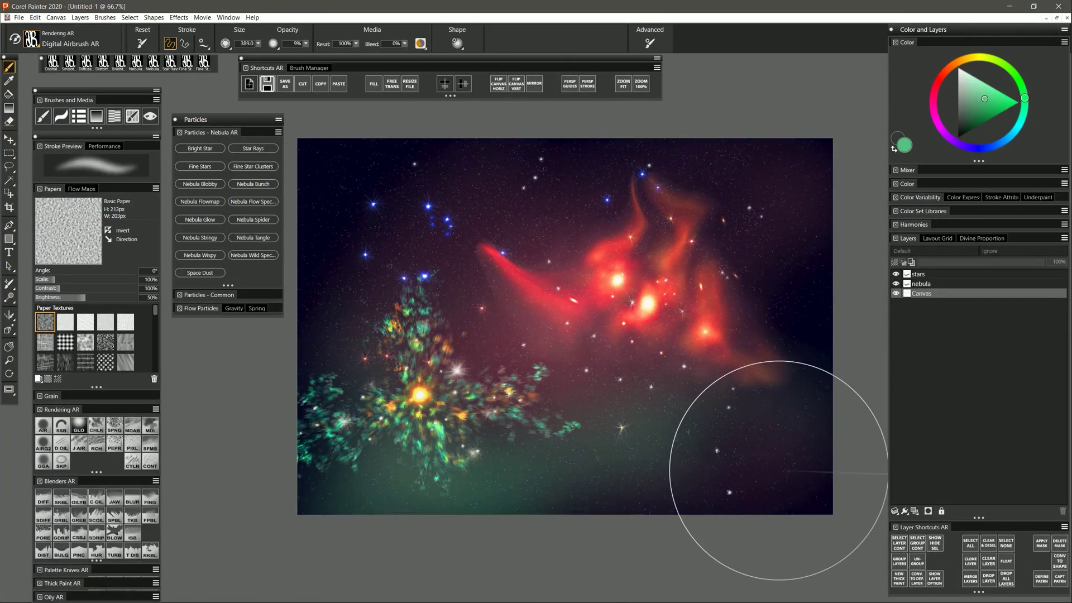
Step: Airbrush orange and yellow haze onto the Canvas around the green nebula and toward the red cloud
click(960, 61)
click(993, 115)
mouse_move(451, 378)
mouse_down()
mouse_move(488, 450)
mouse_move(694, 359)
mouse_move(601, 382)
mouse_up()
click(977, 57)
click(994, 114)
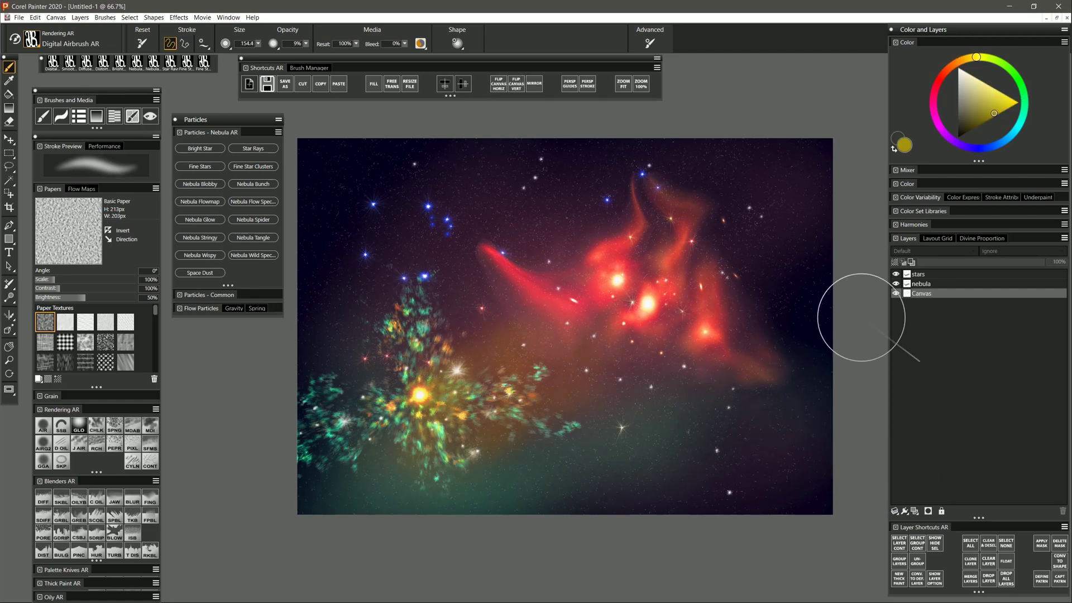
Step: Merge the nebula layer down into the Canvas, keeping the stars layer separate
click(927, 282)
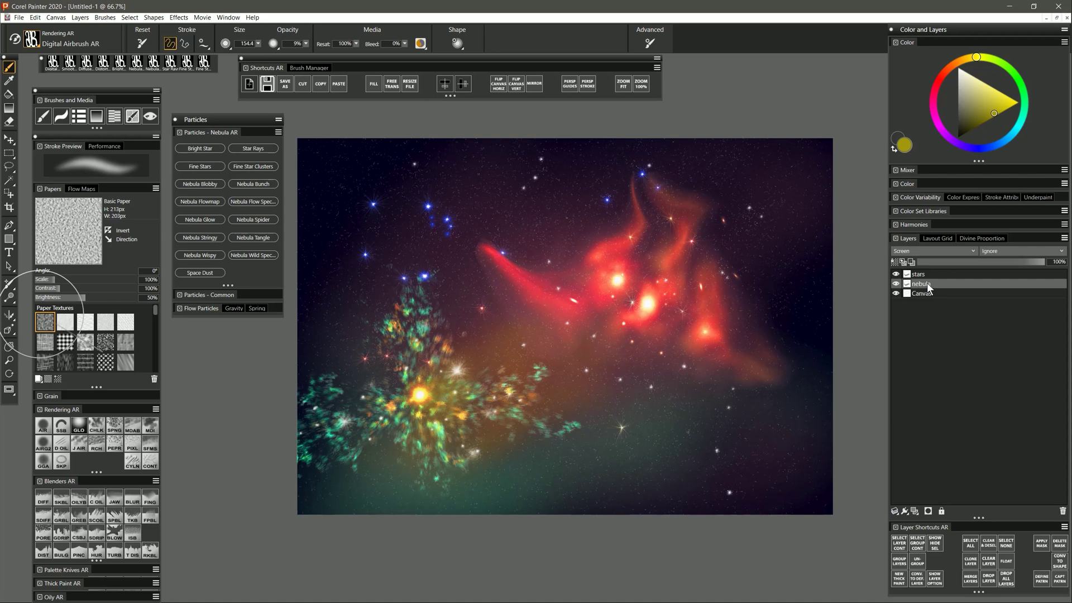
key(ctrl+e)
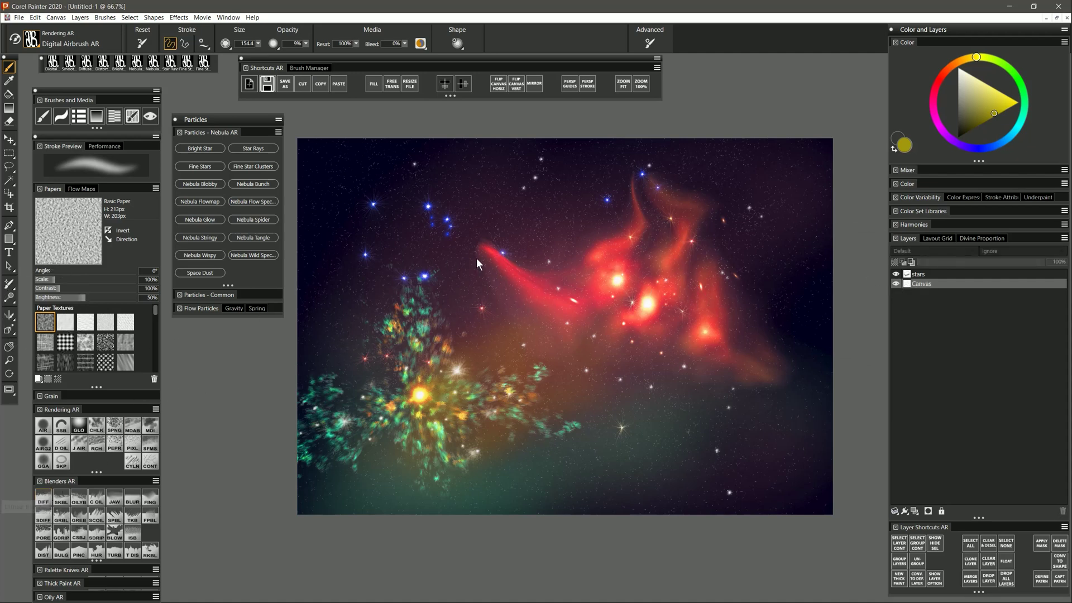
Step: Soften the edges of the red cloud and the green nebula on the Canvas with Diffuse Blur AR
mouse_move(475, 255)
mouse_down()
mouse_move(489, 273)
mouse_move(469, 245)
mouse_move(514, 286)
mouse_move(480, 270)
mouse_move(514, 285)
mouse_up()
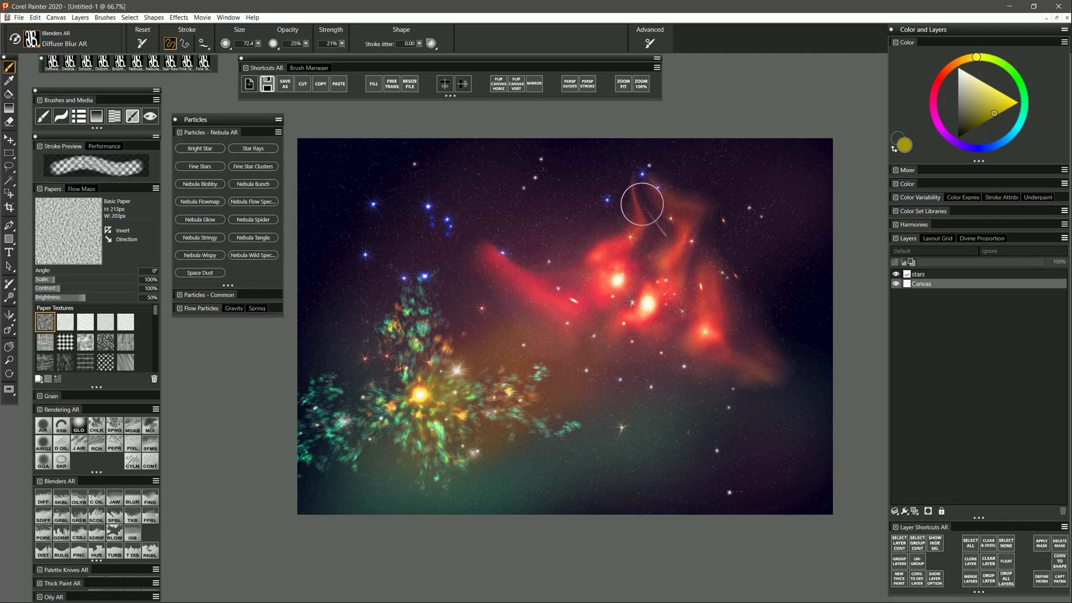
mouse_move(643, 203)
mouse_down()
mouse_move(627, 184)
mouse_move(621, 196)
mouse_move(625, 175)
mouse_move(663, 175)
mouse_move(689, 197)
mouse_up()
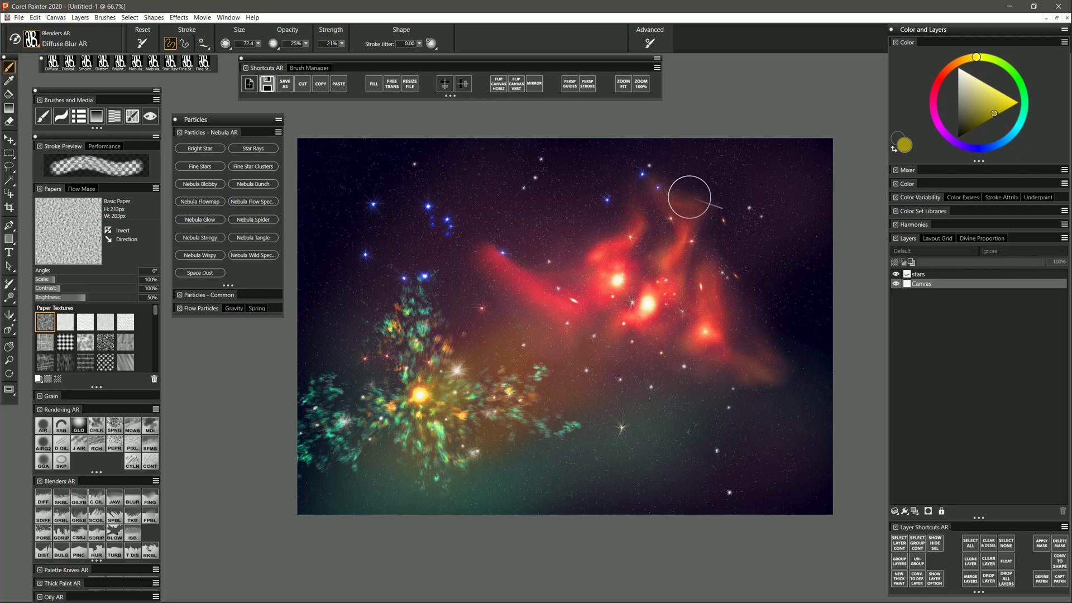
mouse_move(539, 435)
mouse_down()
mouse_move(549, 368)
mouse_move(504, 369)
mouse_move(504, 396)
mouse_move(543, 404)
mouse_move(553, 423)
mouse_move(532, 397)
mouse_move(529, 427)
mouse_move(431, 490)
mouse_move(428, 440)
mouse_move(467, 466)
mouse_move(404, 476)
mouse_move(330, 459)
mouse_move(310, 474)
mouse_move(347, 443)
mouse_move(298, 433)
mouse_move(312, 398)
mouse_move(345, 393)
mouse_move(300, 477)
mouse_move(370, 447)
mouse_move(366, 418)
mouse_up()
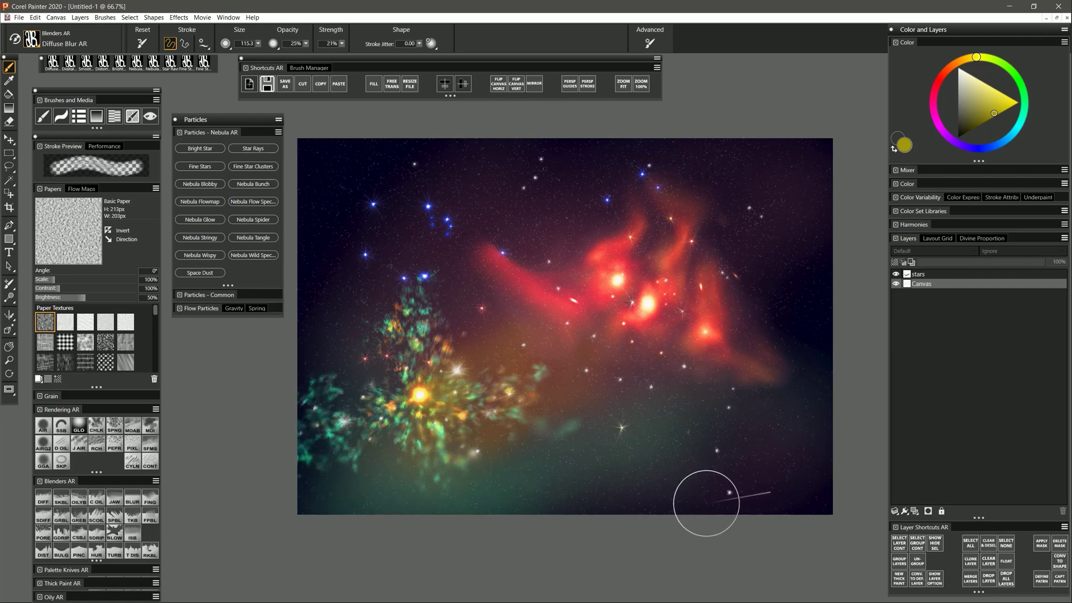
Step: Toggle the stars layer's visibility to compare the painting with and without stars, and select the stars layer
click(896, 274)
click(897, 274)
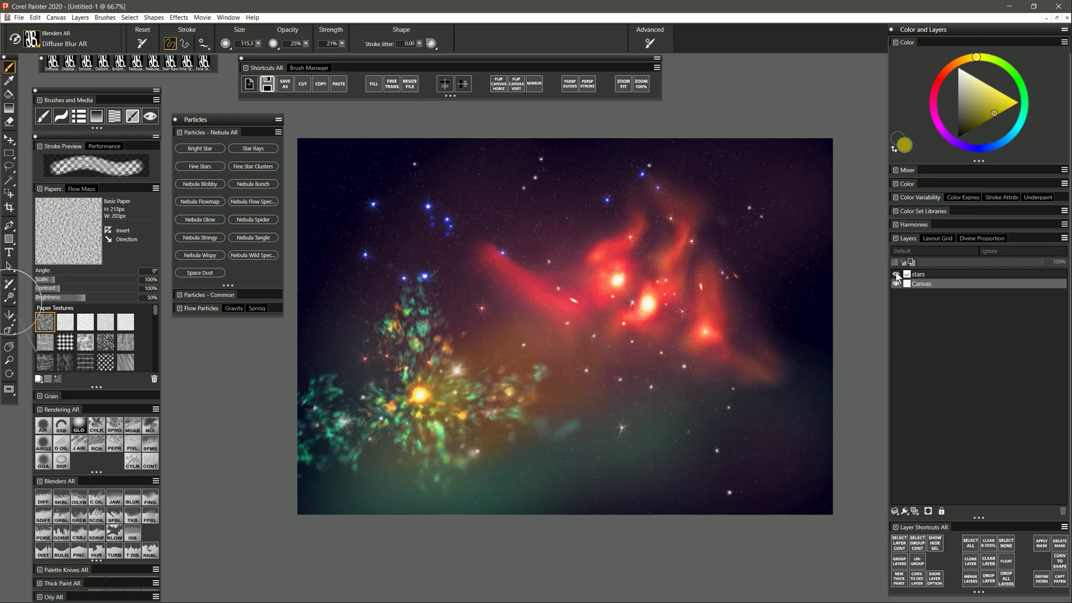
click(896, 274)
click(896, 274)
click(897, 274)
click(896, 274)
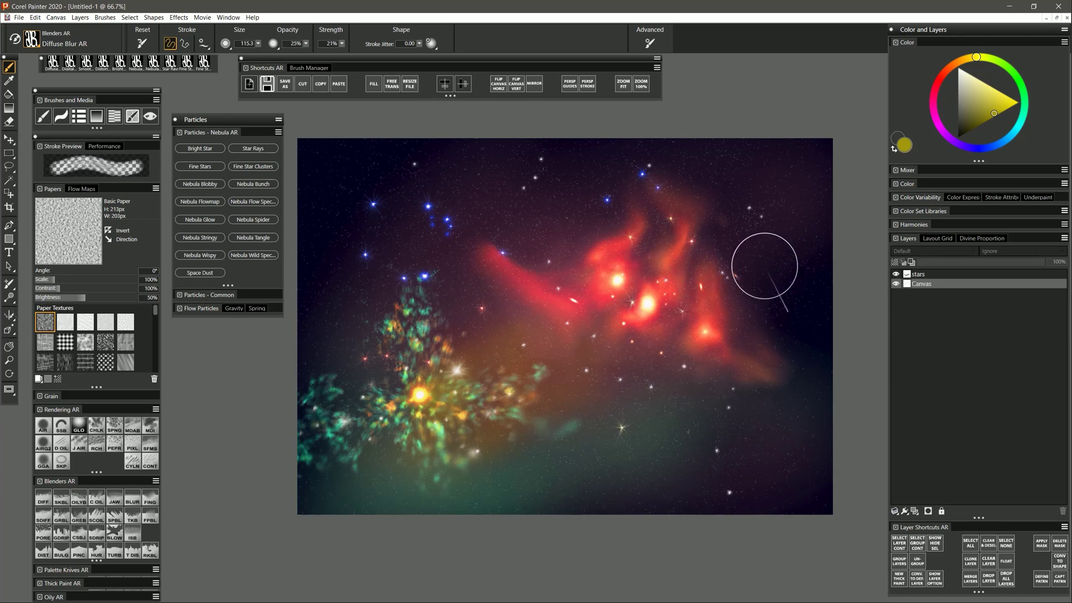
click(924, 275)
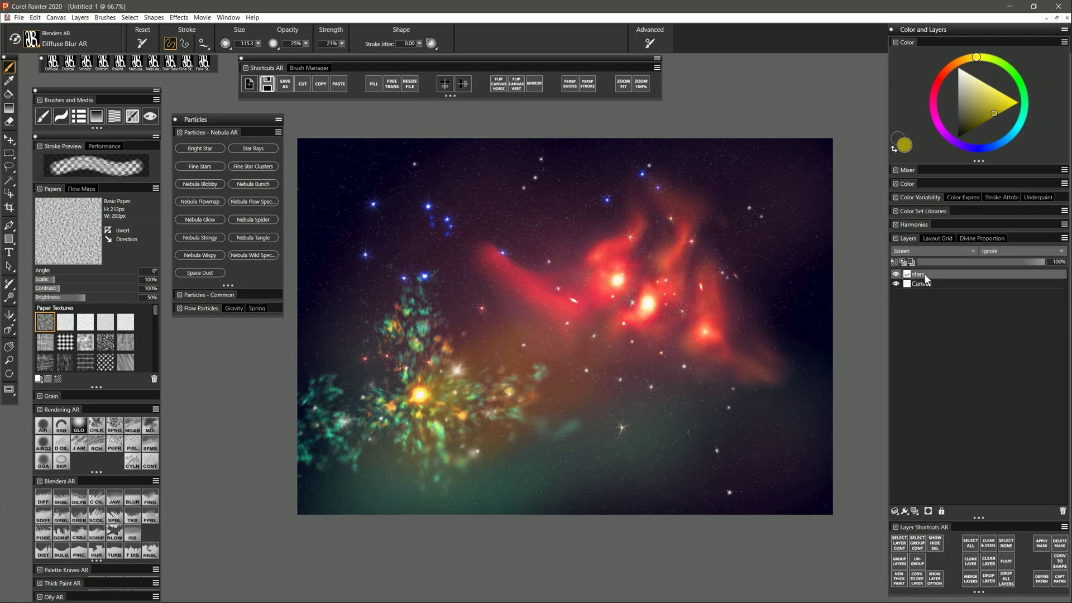
click(929, 513)
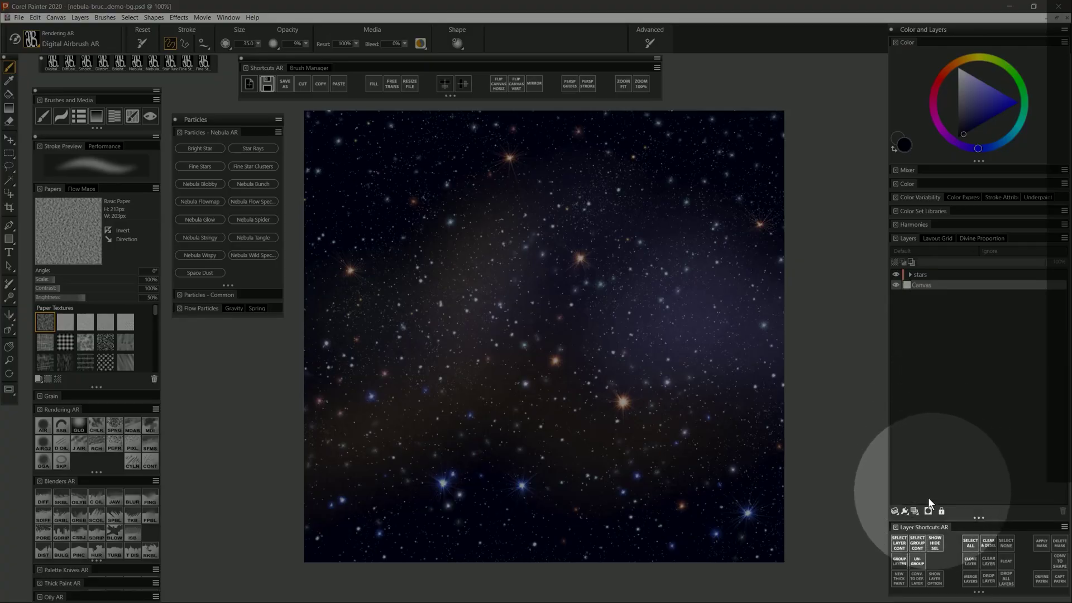
Step: In the starry demo background, add a layer above the Canvas and paint a fiery cloud with Nebula Flowmap in very dark orange-red
click(914, 511)
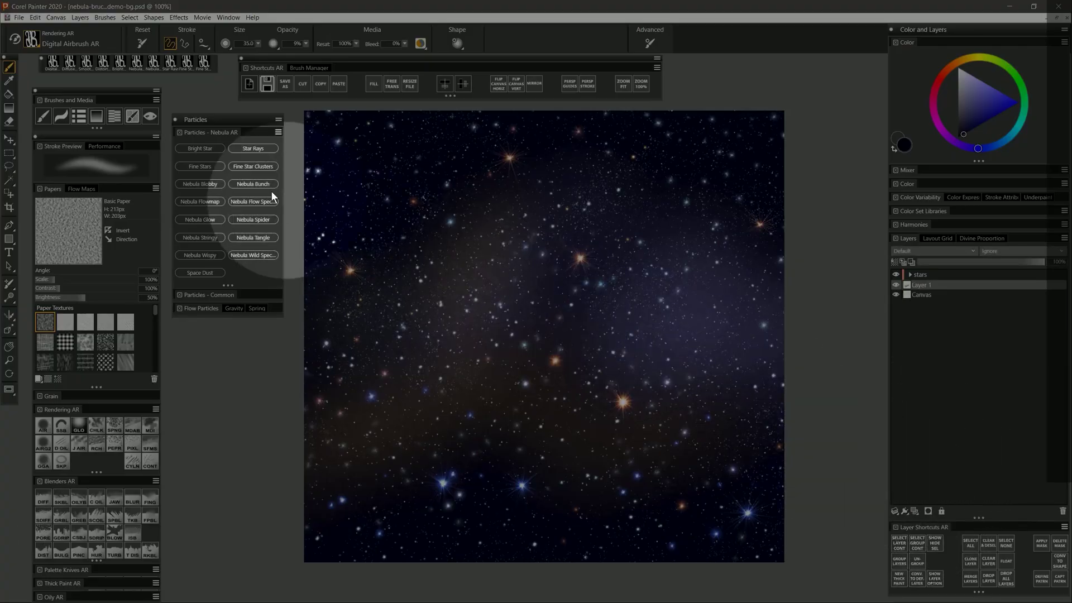
click(208, 201)
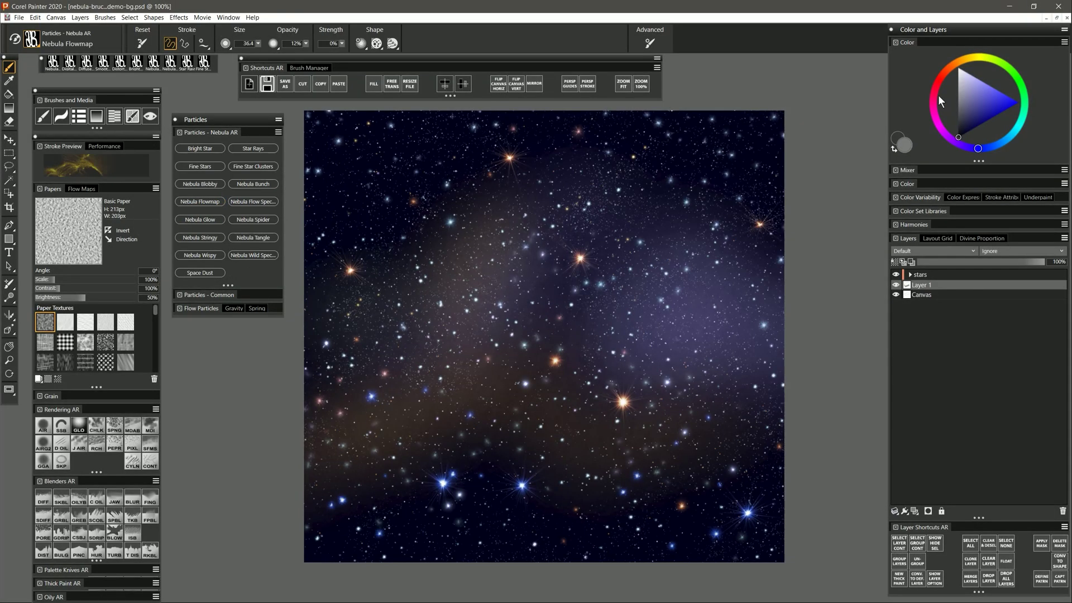
click(939, 92)
click(946, 73)
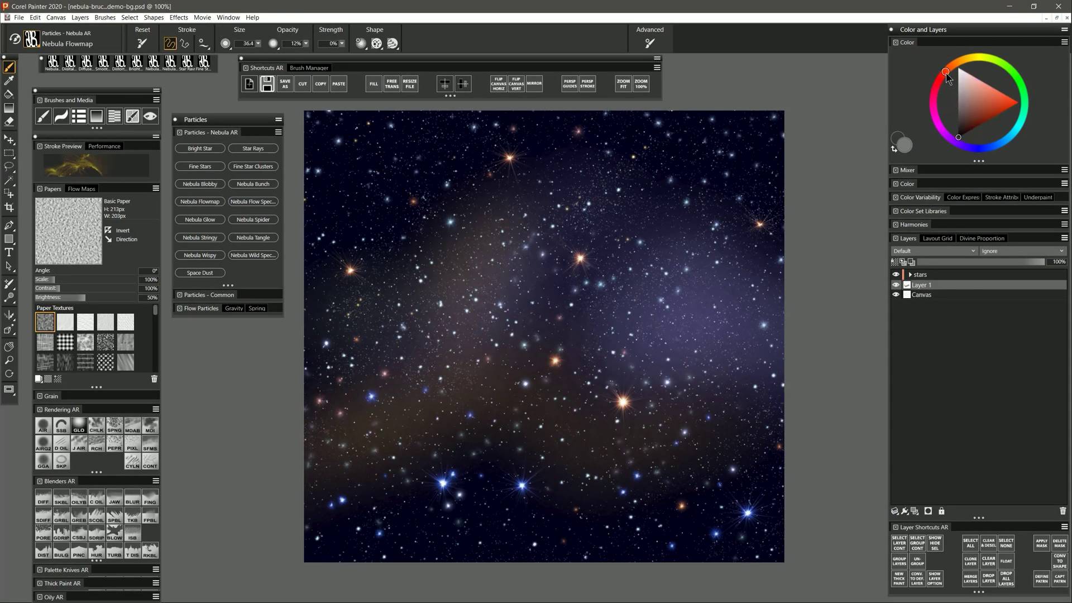
click(965, 133)
mouse_move(520, 227)
mouse_down()
mouse_move(504, 273)
mouse_move(528, 262)
mouse_move(504, 228)
mouse_move(544, 198)
mouse_move(516, 243)
mouse_move(551, 304)
mouse_move(520, 296)
mouse_move(509, 240)
mouse_move(536, 301)
mouse_move(529, 213)
mouse_move(541, 329)
mouse_up()
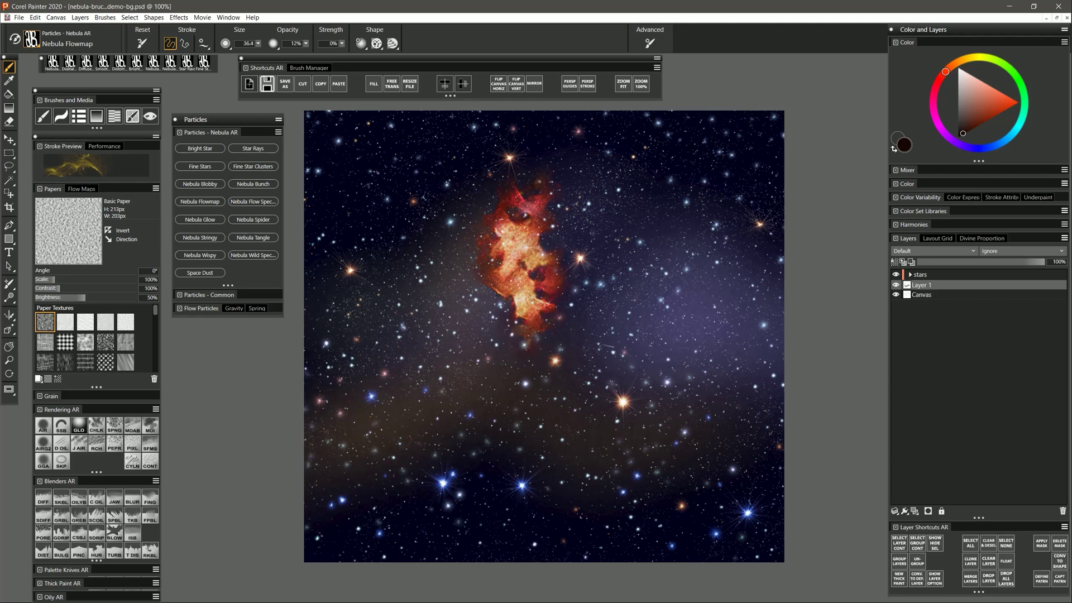
Step: Build a ring of red and orange Nebula Flowmap wisps around the fiery cloud and fill its lower center
mouse_move(445, 307)
mouse_down()
mouse_move(426, 246)
mouse_move(391, 352)
mouse_move(424, 276)
mouse_move(408, 347)
mouse_move(422, 284)
mouse_move(397, 272)
mouse_move(423, 283)
mouse_move(397, 350)
mouse_move(431, 291)
mouse_move(429, 395)
mouse_move(444, 318)
mouse_move(442, 374)
mouse_move(418, 405)
mouse_move(458, 347)
mouse_move(455, 433)
mouse_move(470, 364)
mouse_move(510, 420)
mouse_move(481, 396)
mouse_move(463, 419)
mouse_move(528, 401)
mouse_move(567, 441)
mouse_move(535, 421)
mouse_move(555, 430)
mouse_move(547, 431)
mouse_move(594, 441)
mouse_move(576, 418)
mouse_move(611, 384)
mouse_move(627, 407)
mouse_move(617, 368)
mouse_move(660, 372)
mouse_move(635, 301)
mouse_move(651, 327)
mouse_move(691, 343)
mouse_move(683, 299)
mouse_move(642, 276)
mouse_move(680, 267)
mouse_move(708, 176)
mouse_up()
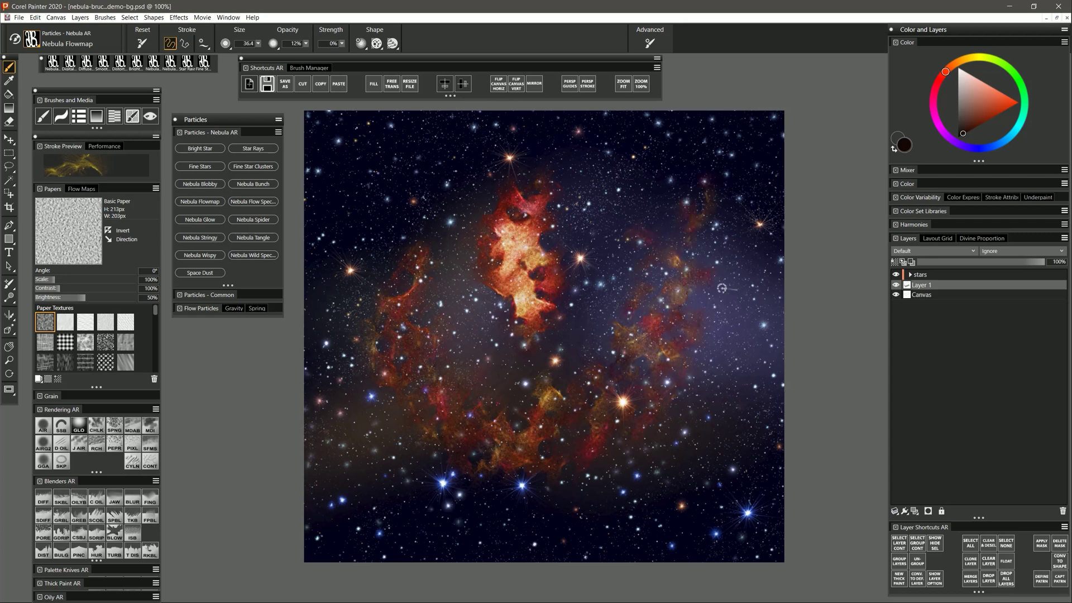
mouse_move(469, 413)
mouse_down()
mouse_move(536, 428)
mouse_move(578, 411)
mouse_move(502, 419)
mouse_move(481, 385)
mouse_move(547, 427)
mouse_move(606, 366)
mouse_up()
drag(581, 280, 513, 364)
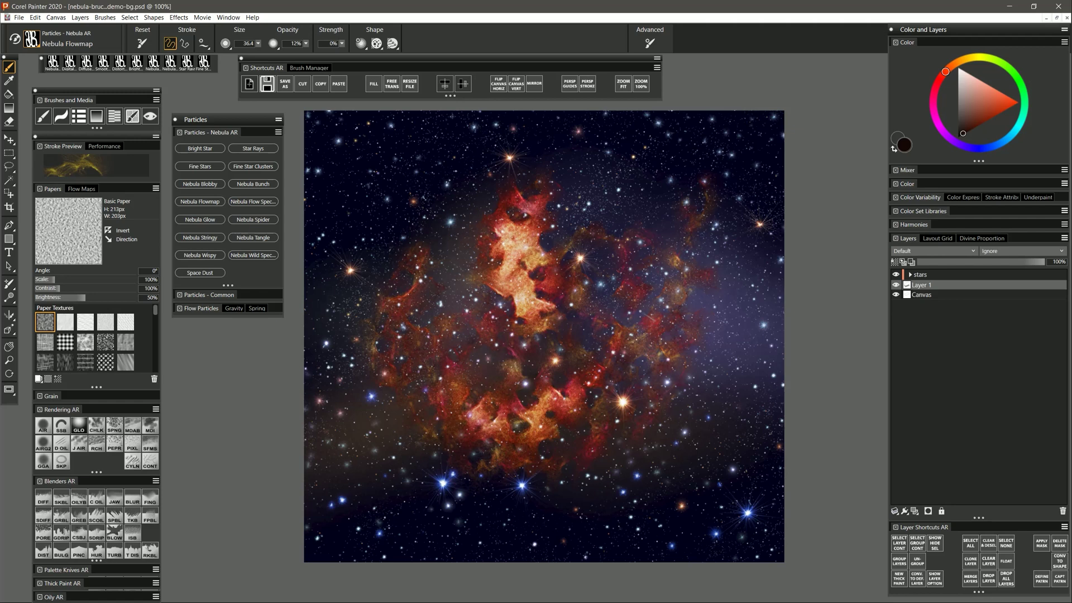
Step: Try the Fine Dots flow map with a Nebula Flowmap stroke in the canvas's upper-left area, and undo it
click(81, 189)
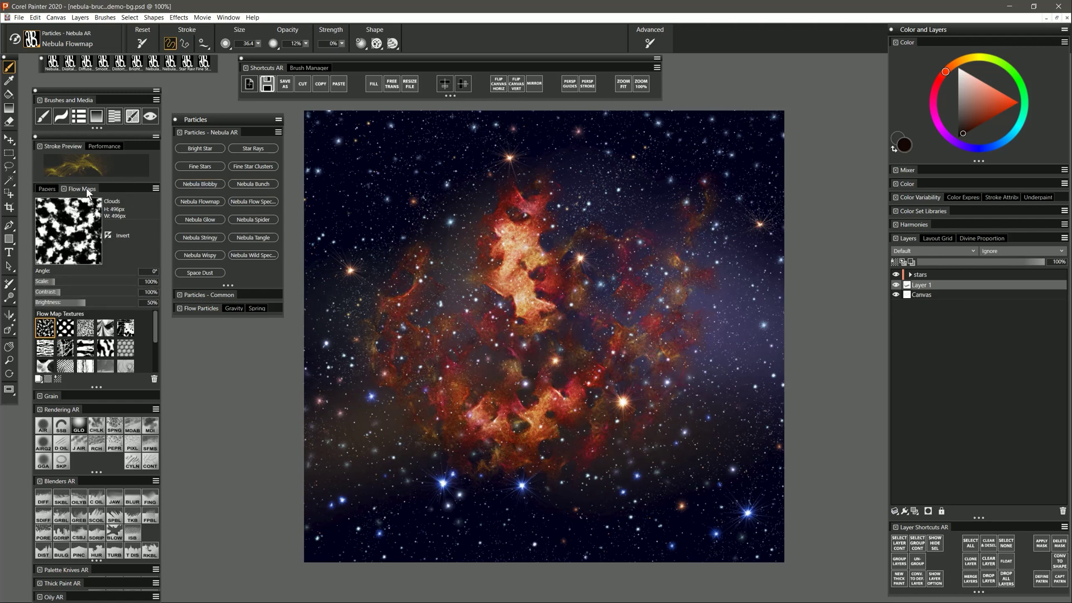
click(66, 329)
click(200, 272)
mouse_move(413, 193)
mouse_down()
mouse_move(435, 174)
mouse_move(396, 194)
mouse_move(425, 192)
mouse_move(440, 173)
mouse_move(426, 171)
mouse_move(461, 136)
mouse_move(469, 165)
mouse_move(453, 136)
mouse_move(385, 173)
mouse_move(391, 159)
mouse_move(416, 170)
mouse_move(371, 198)
mouse_move(377, 160)
mouse_move(363, 216)
mouse_move(338, 210)
mouse_move(346, 148)
mouse_move(349, 240)
mouse_up()
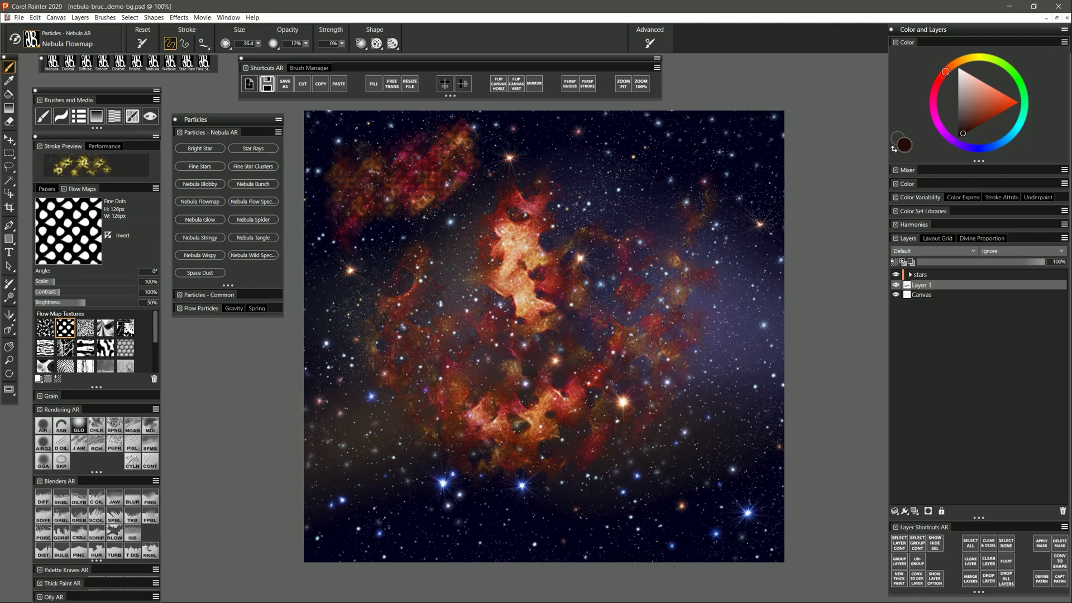
key(ctrl+z)
Step: Try the Marbled flow map with Nebula Flowmap strokes near the canvas center and right, enlarging the map's scale between strokes
click(105, 347)
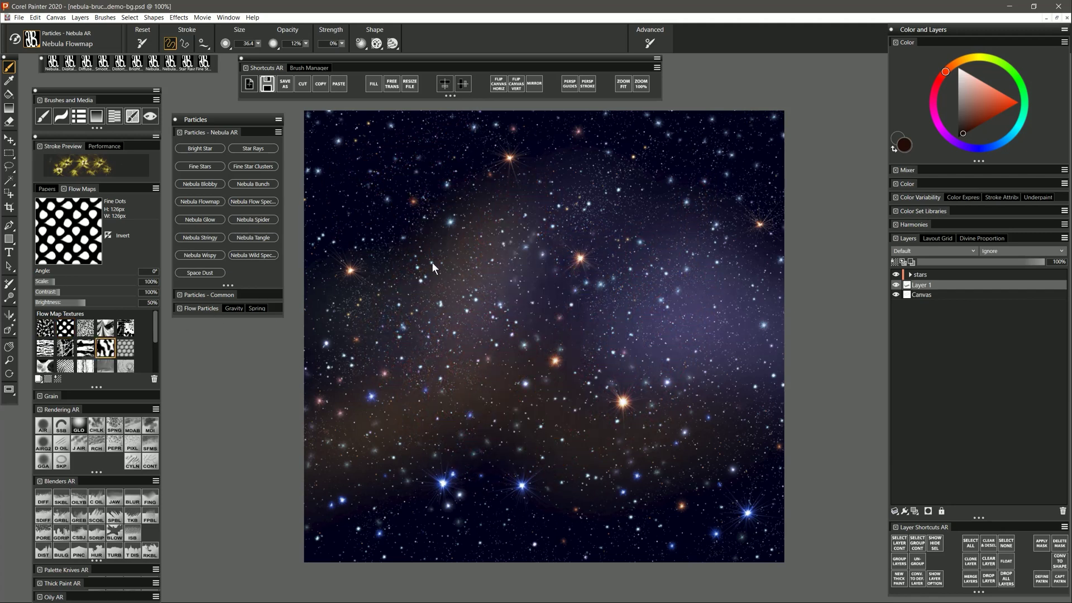
mouse_move(517, 251)
mouse_down()
mouse_move(496, 312)
mouse_move(561, 270)
mouse_move(525, 235)
mouse_move(572, 220)
mouse_move(581, 288)
mouse_move(578, 173)
mouse_move(553, 298)
mouse_move(485, 330)
mouse_move(539, 358)
mouse_move(577, 341)
mouse_move(491, 322)
mouse_up()
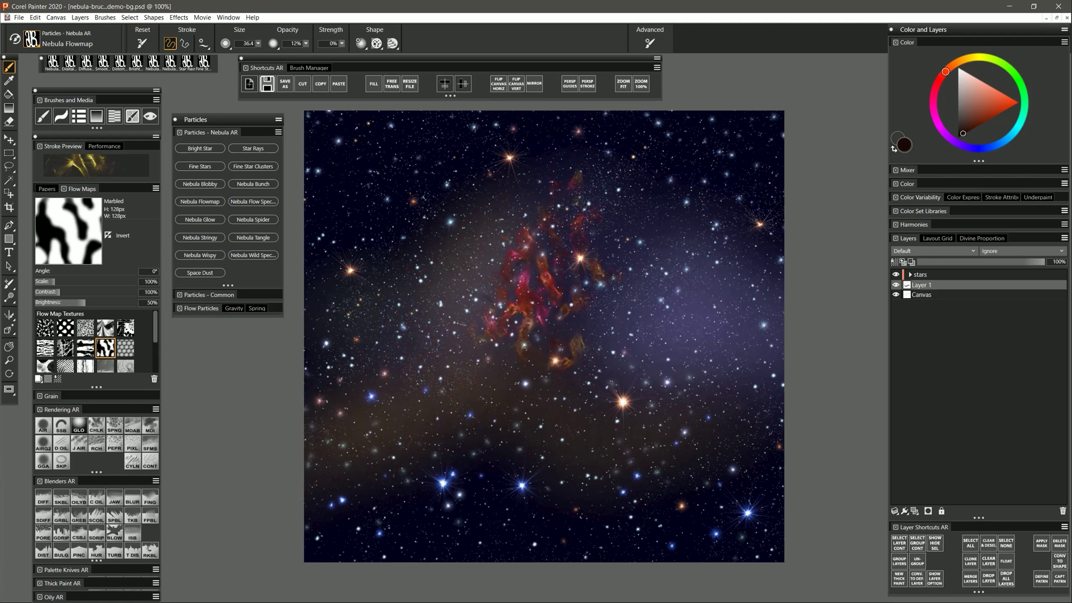
drag(56, 284, 78, 284)
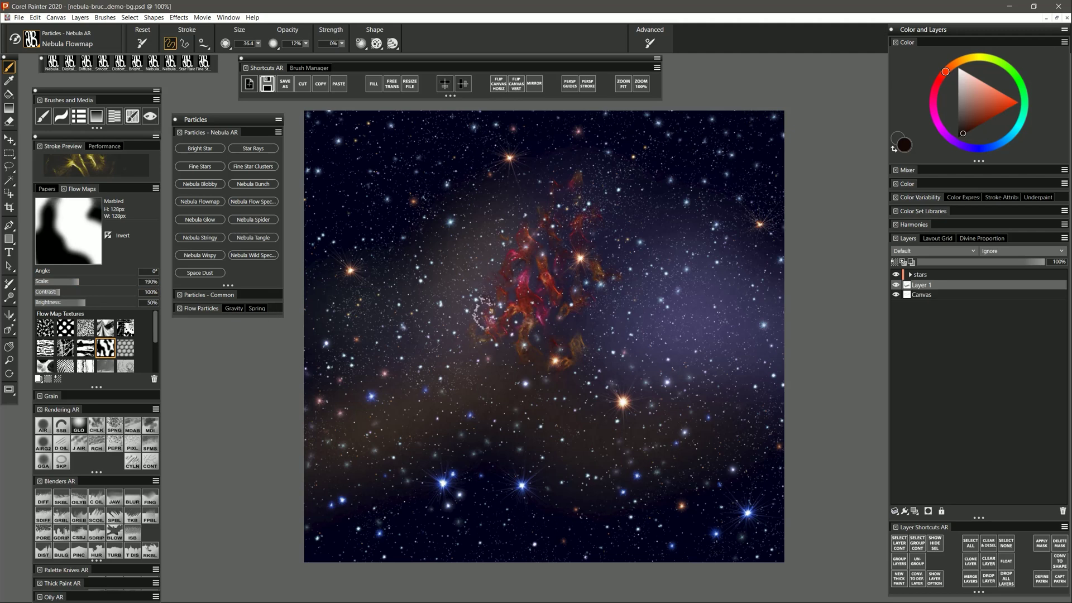
mouse_move(475, 258)
mouse_down()
mouse_move(464, 335)
mouse_move(558, 430)
mouse_up()
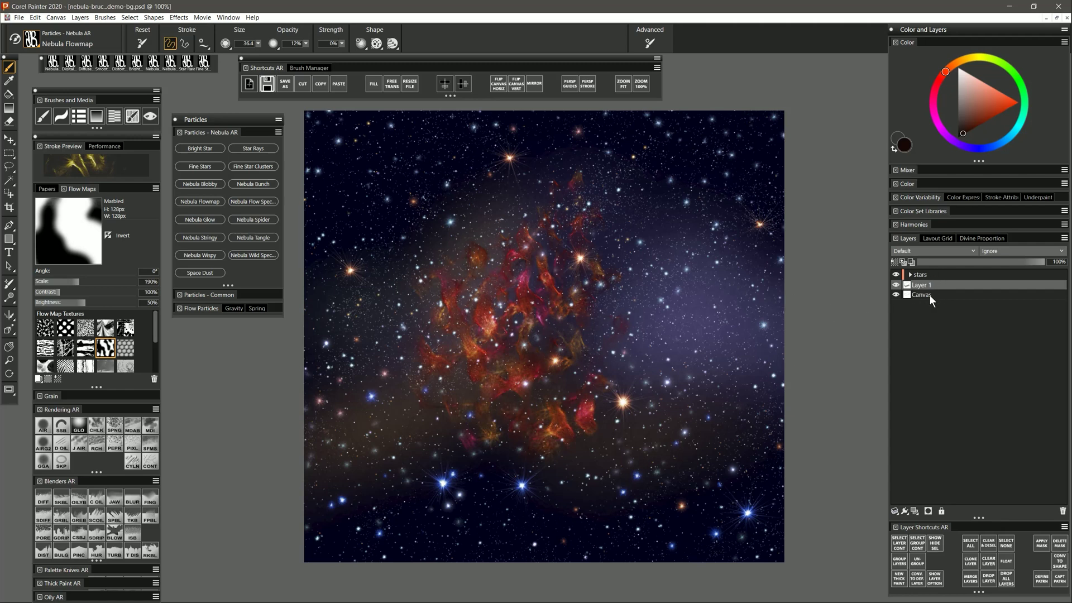
mouse_move(657, 299)
mouse_down()
mouse_move(693, 328)
mouse_move(666, 329)
mouse_move(702, 272)
mouse_move(659, 327)
mouse_move(671, 382)
mouse_move(649, 285)
mouse_move(712, 338)
mouse_move(696, 384)
mouse_move(710, 321)
mouse_up()
Step: Set Layer 1's composite method to Screen and clear the painted nebula from the layer
click(911, 252)
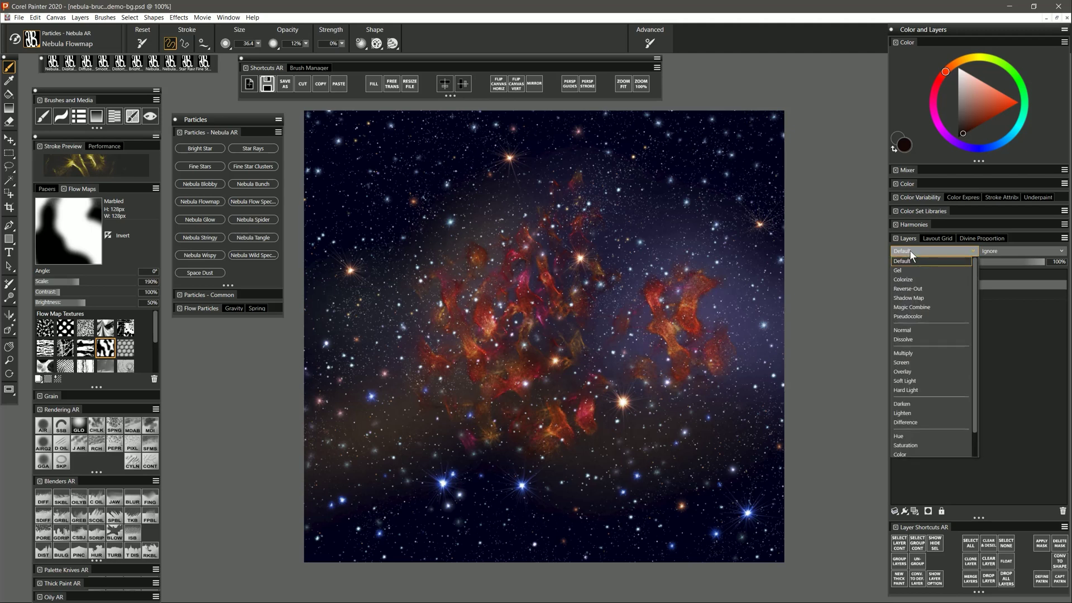
click(910, 363)
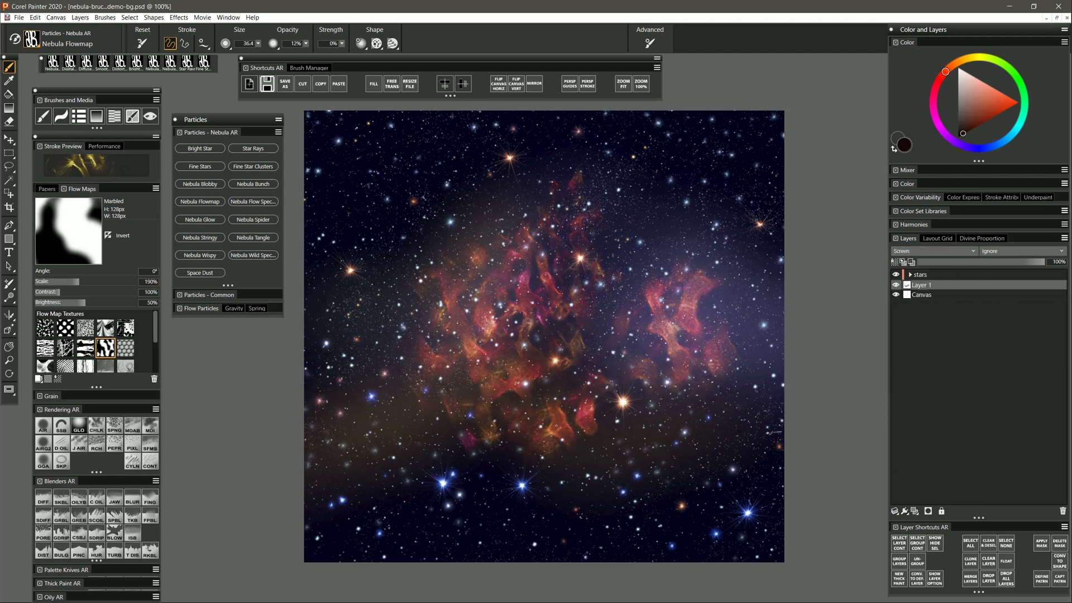
key(Delete)
key(ctrl+d)
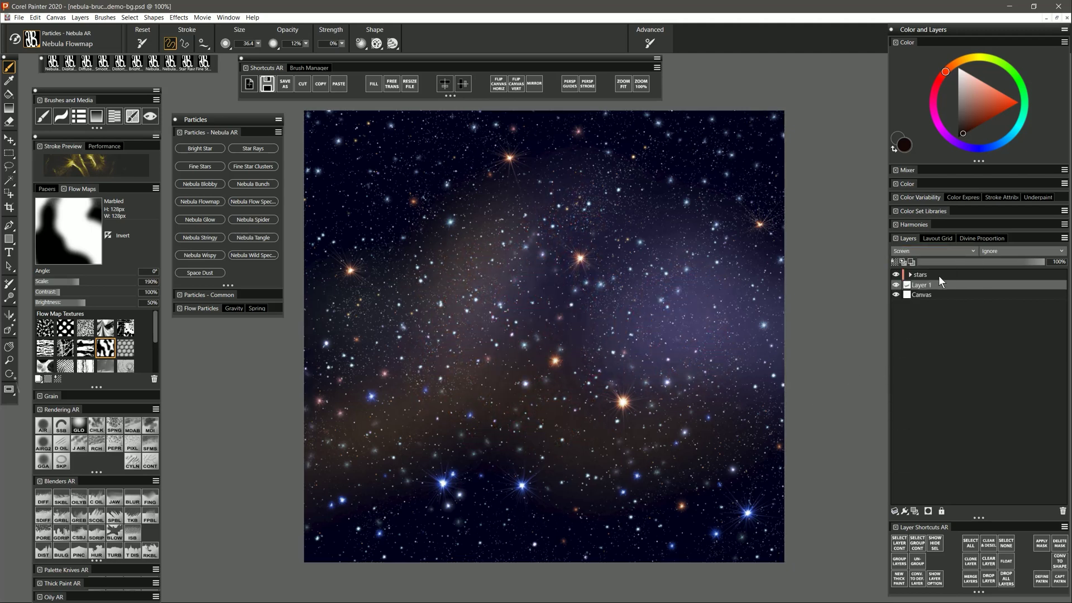
Step: Hide the stars group, switch to the Clouds flow map and paint faint brownish-orange wisps around the canvas center
click(897, 275)
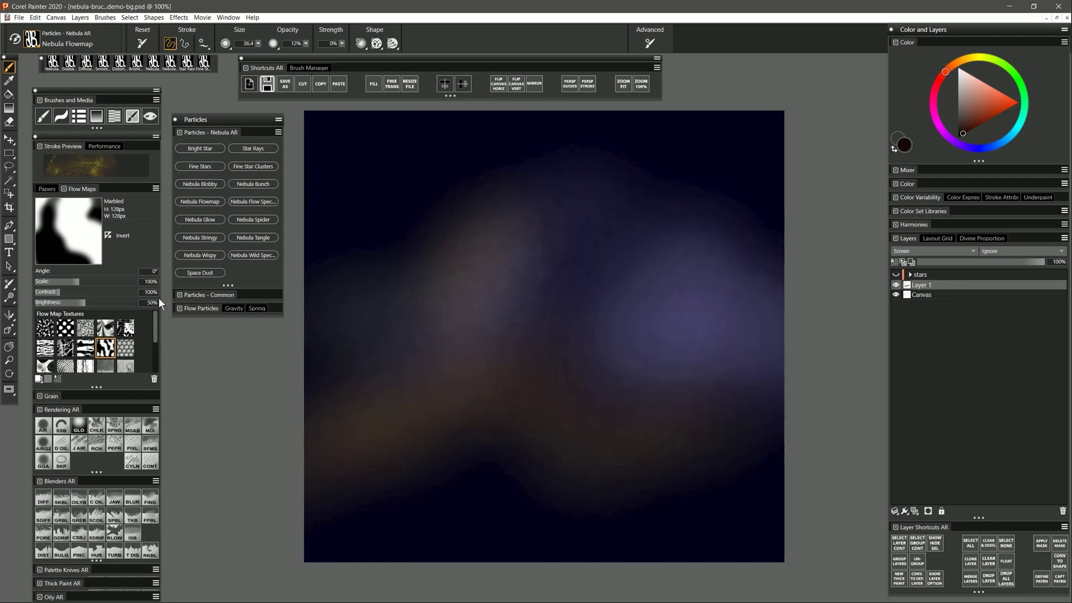
click(46, 330)
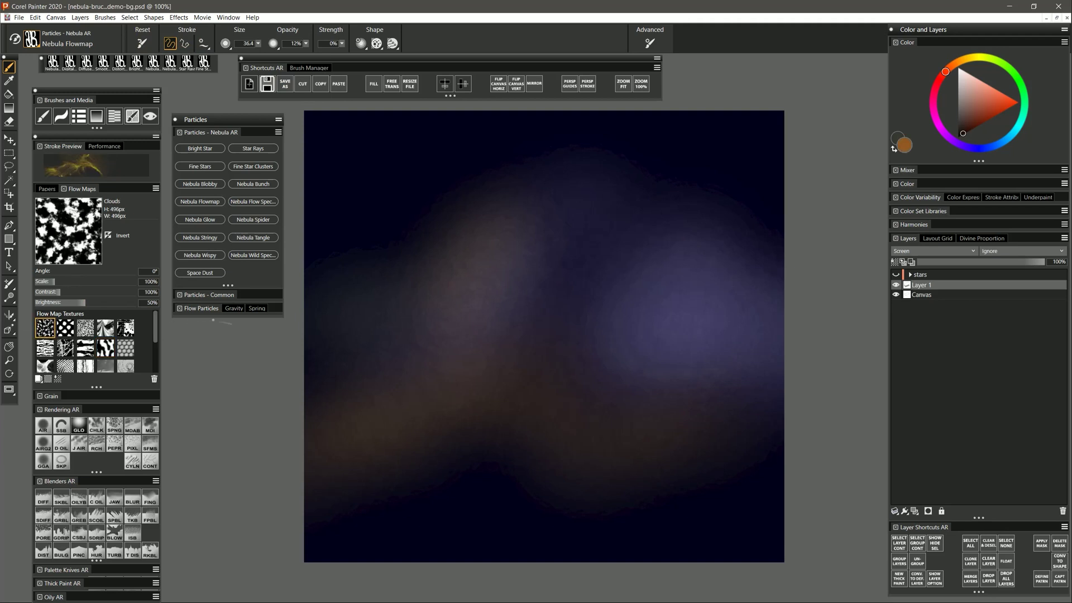
mouse_move(528, 282)
mouse_down()
mouse_move(570, 282)
mouse_move(593, 331)
mouse_up()
mouse_move(494, 291)
mouse_down()
mouse_move(493, 380)
mouse_move(573, 388)
mouse_move(623, 353)
mouse_move(601, 316)
mouse_move(622, 274)
mouse_move(578, 236)
mouse_move(635, 275)
mouse_move(640, 305)
mouse_move(595, 216)
mouse_move(495, 214)
mouse_move(458, 239)
mouse_move(481, 271)
mouse_move(422, 330)
mouse_move(453, 341)
mouse_move(451, 405)
mouse_move(512, 433)
mouse_move(578, 314)
mouse_up()
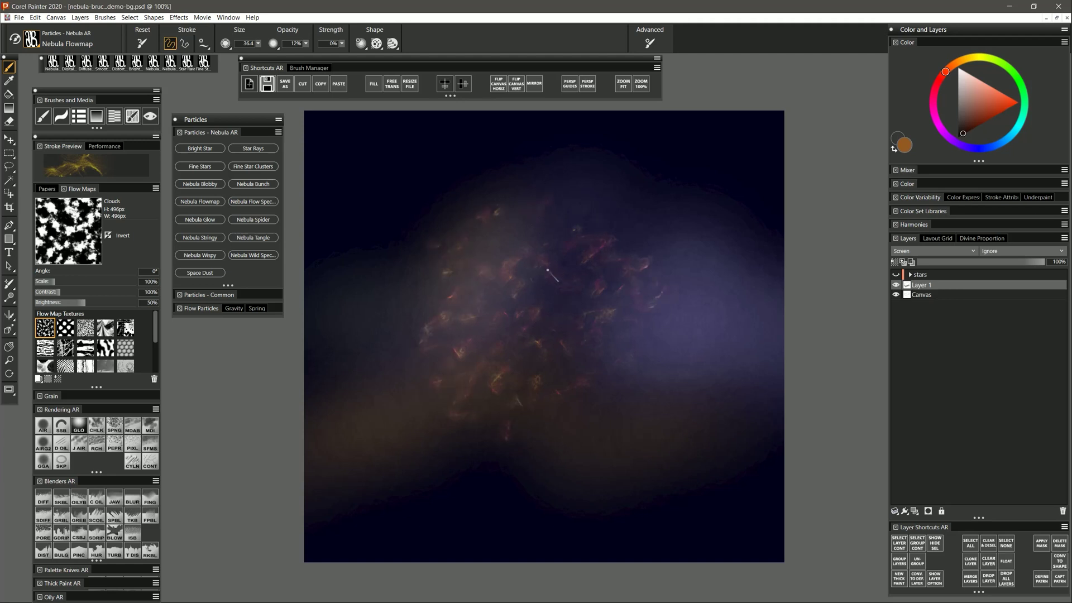
Step: Build up brighter pink and orange Nebula Flowmap filaments over the faint wisps, reducing the brush size to 5.0
mouse_move(548, 270)
mouse_down()
mouse_move(528, 254)
mouse_move(513, 284)
mouse_move(528, 308)
mouse_move(531, 271)
mouse_move(537, 319)
mouse_move(558, 322)
mouse_move(575, 286)
mouse_move(549, 256)
mouse_move(576, 257)
mouse_move(502, 326)
mouse_move(523, 300)
mouse_move(532, 251)
mouse_move(513, 282)
mouse_move(519, 260)
mouse_move(559, 271)
mouse_move(511, 284)
mouse_move(523, 302)
mouse_move(546, 302)
mouse_move(558, 321)
mouse_move(557, 286)
mouse_up()
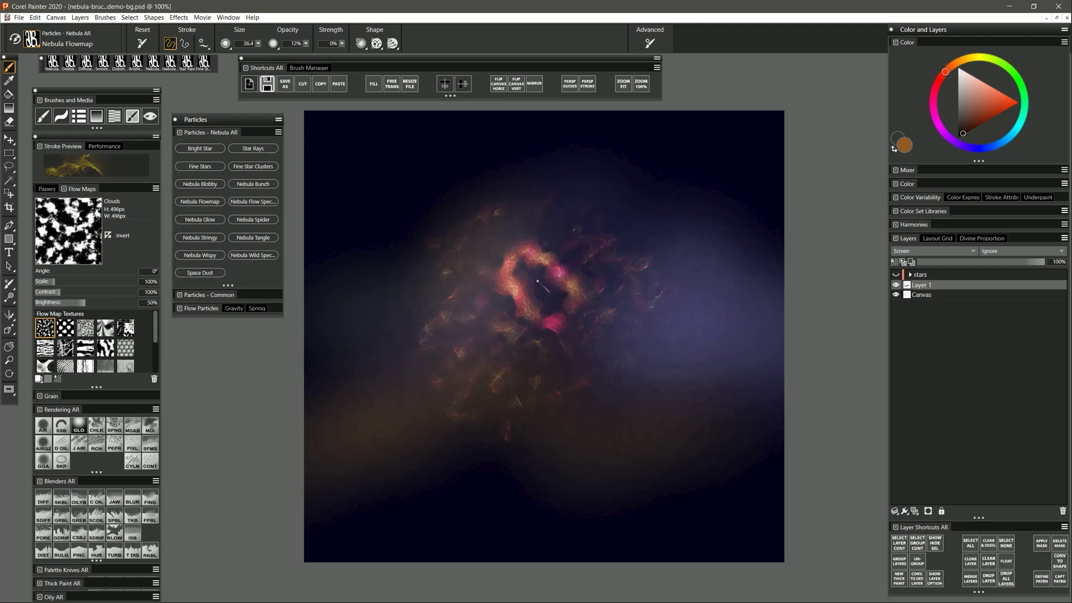
drag(530, 250, 535, 261)
mouse_move(497, 293)
mouse_down()
mouse_move(503, 250)
mouse_move(488, 252)
mouse_move(535, 222)
mouse_move(579, 273)
mouse_move(585, 313)
mouse_move(523, 328)
mouse_move(563, 394)
mouse_move(573, 343)
mouse_move(592, 368)
mouse_move(553, 397)
mouse_move(535, 351)
mouse_move(504, 348)
mouse_move(489, 384)
mouse_move(540, 360)
mouse_move(538, 393)
mouse_move(508, 410)
mouse_move(480, 379)
mouse_move(464, 416)
mouse_move(519, 429)
mouse_move(534, 409)
mouse_move(491, 357)
mouse_move(636, 318)
mouse_up()
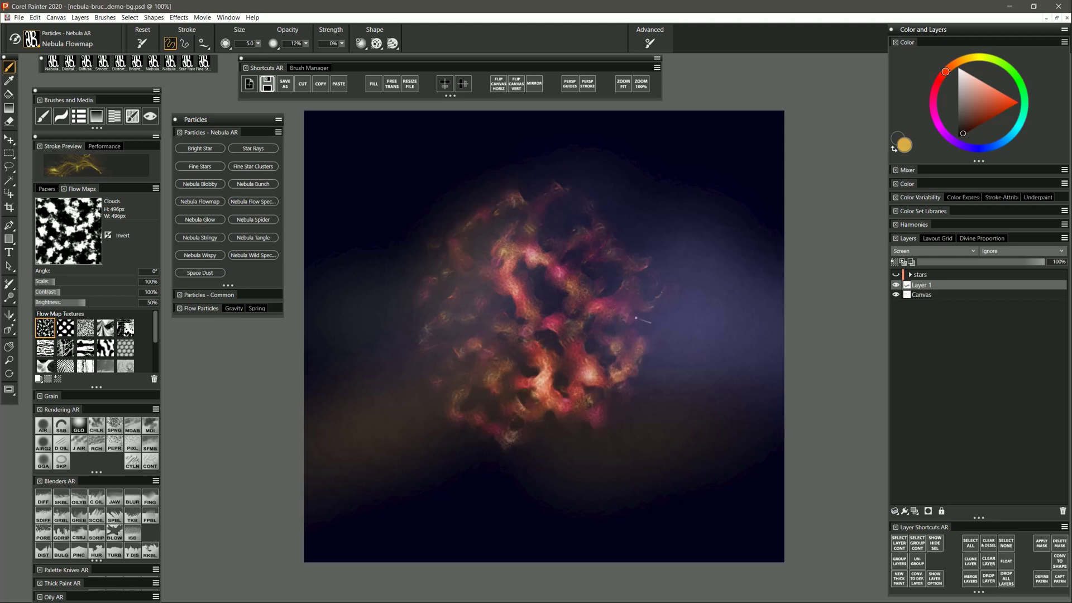
Step: Try painting detail on the nebula's upper filament with Smooth Palette Knife AR at size 4.5, using a pink sampled from it
click(63, 569)
click(63, 586)
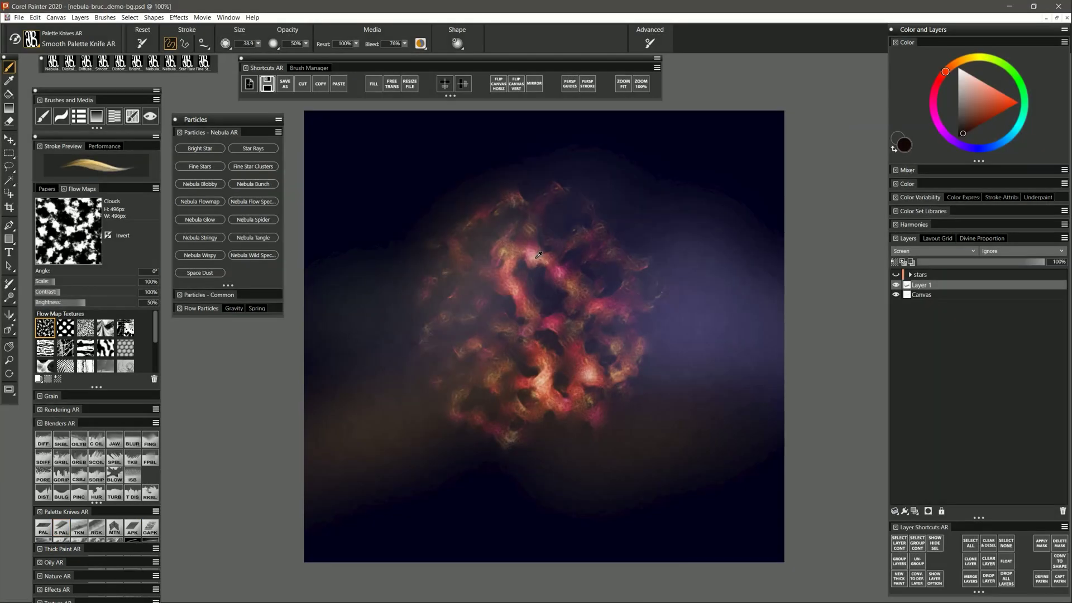
alt+click(538, 255)
drag(519, 260, 514, 268)
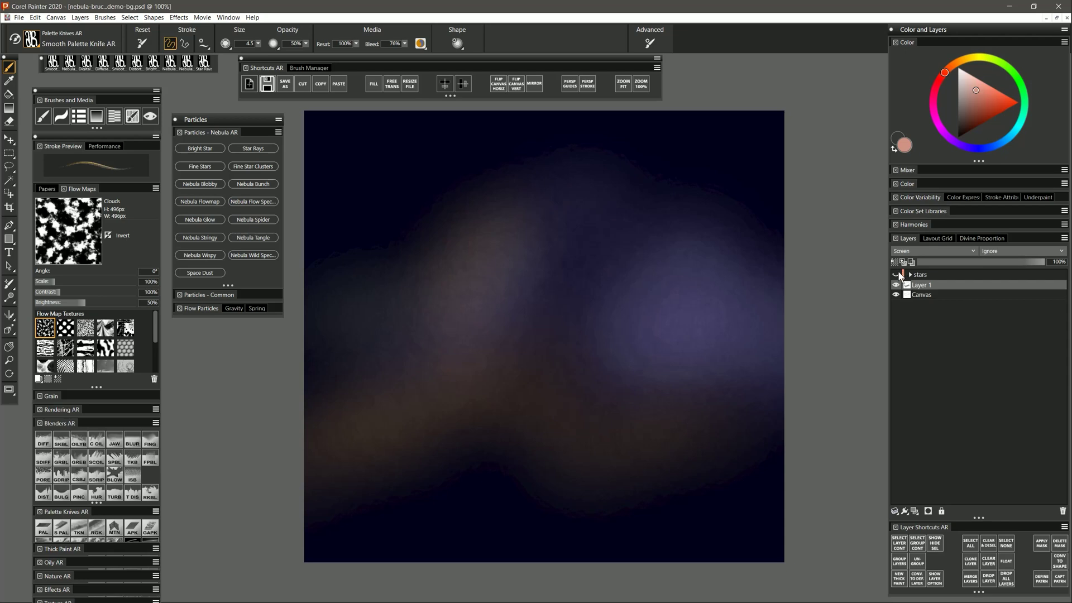
Step: Show the stars group again and paint a purple-blue nebula across the canvas center with Nebula Flow Speckle in dark purple
click(897, 274)
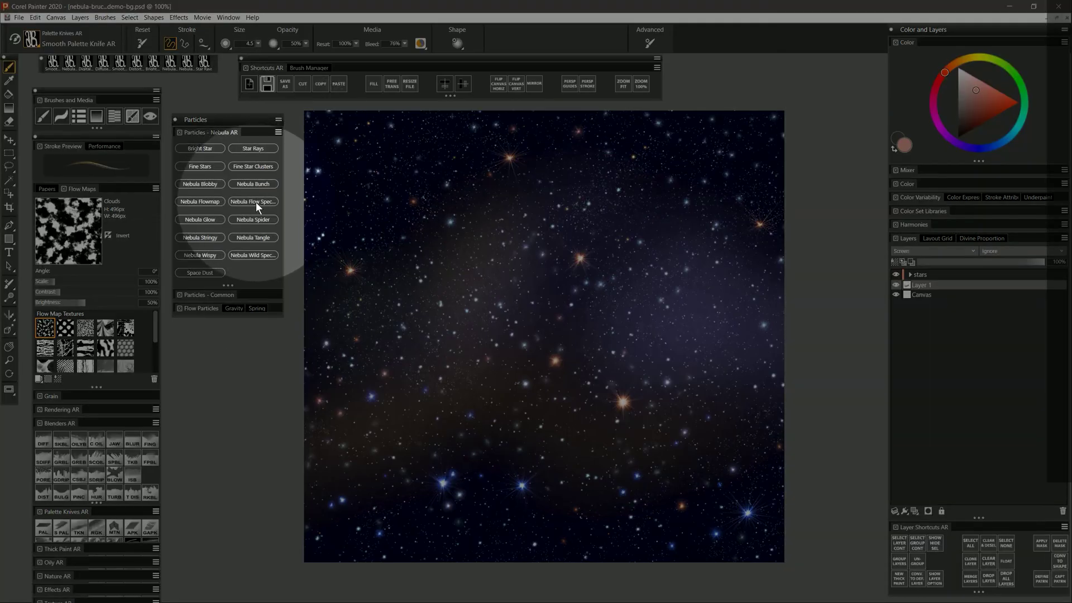
click(256, 200)
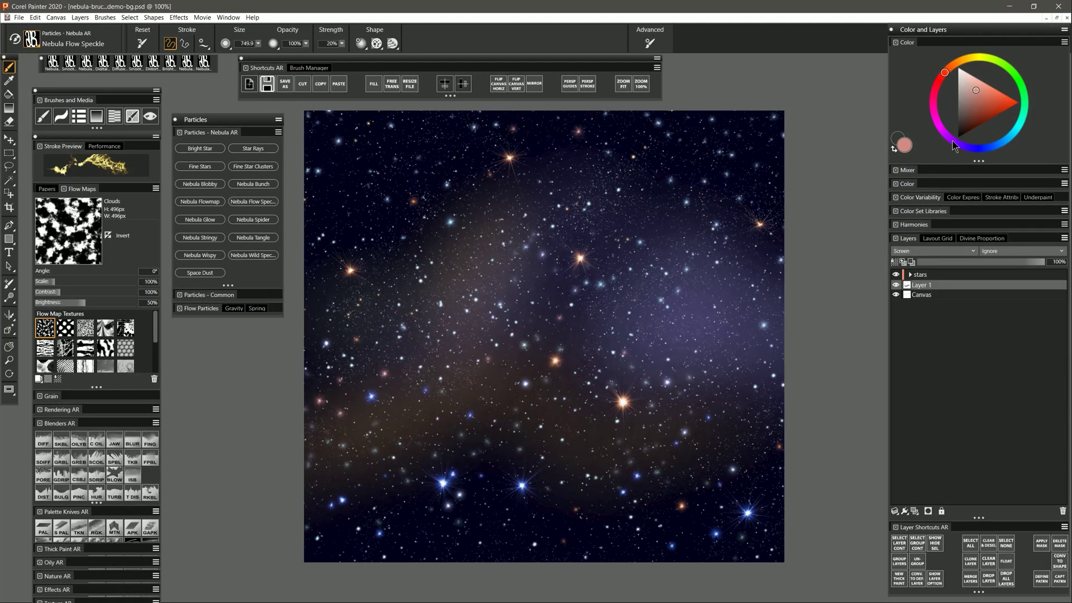
click(952, 140)
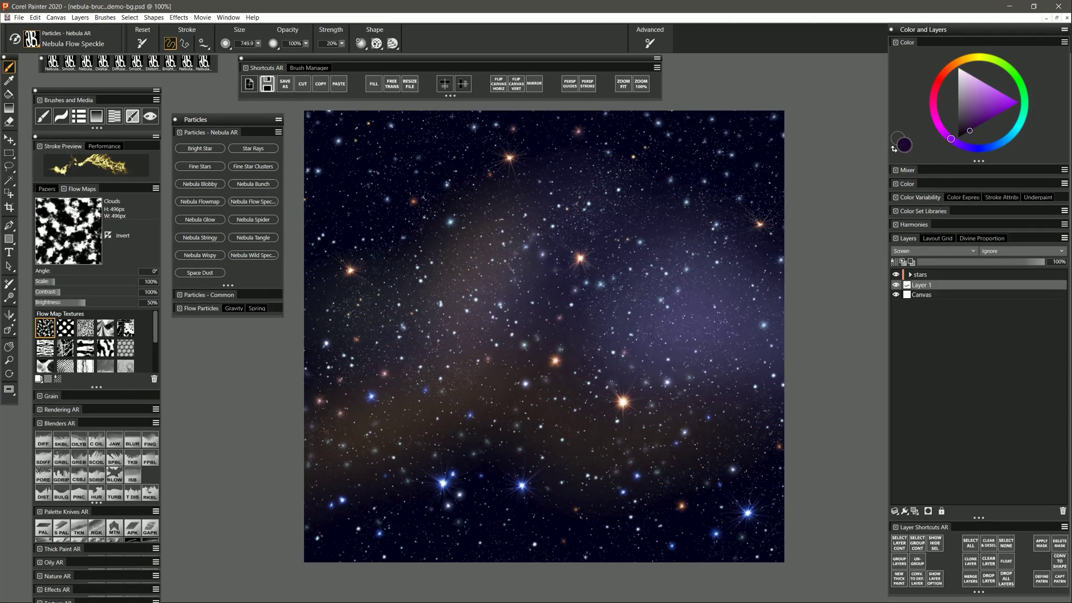
mouse_move(506, 261)
mouse_down()
mouse_move(487, 305)
mouse_move(584, 263)
mouse_move(575, 203)
mouse_move(441, 391)
mouse_move(581, 357)
mouse_move(664, 257)
mouse_move(503, 182)
mouse_move(485, 358)
mouse_move(627, 352)
mouse_move(701, 380)
mouse_up()
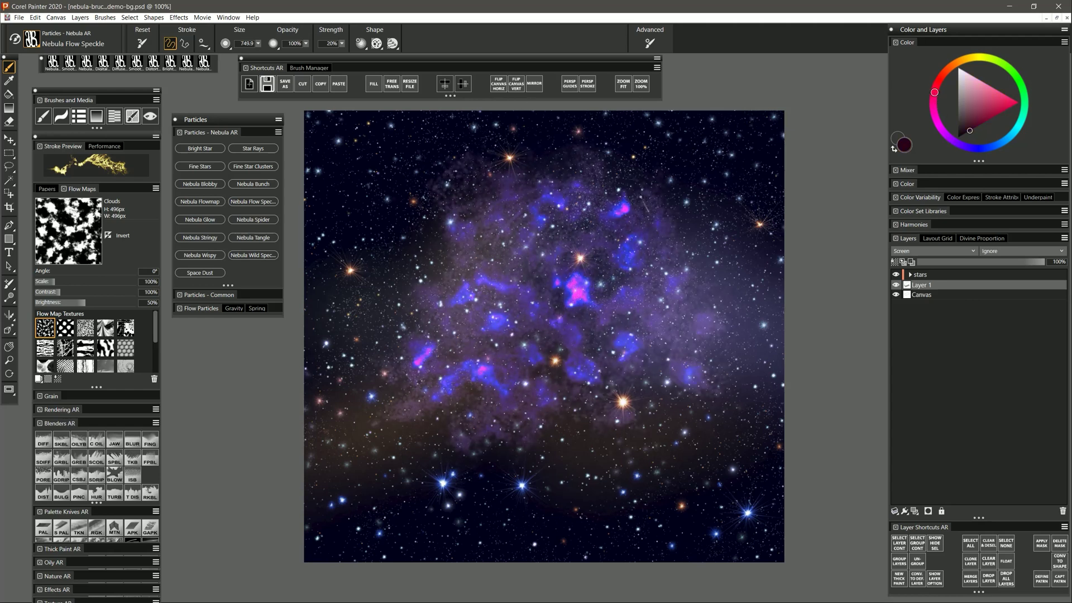
Step: Paint a red Nebula Flow Speckle cloud across the canvas's lower left and a green one in its upper right
mouse_move(427, 251)
mouse_down()
mouse_move(388, 318)
mouse_move(385, 391)
mouse_move(441, 464)
mouse_move(476, 483)
mouse_move(416, 455)
mouse_move(441, 519)
mouse_up()
click(1001, 63)
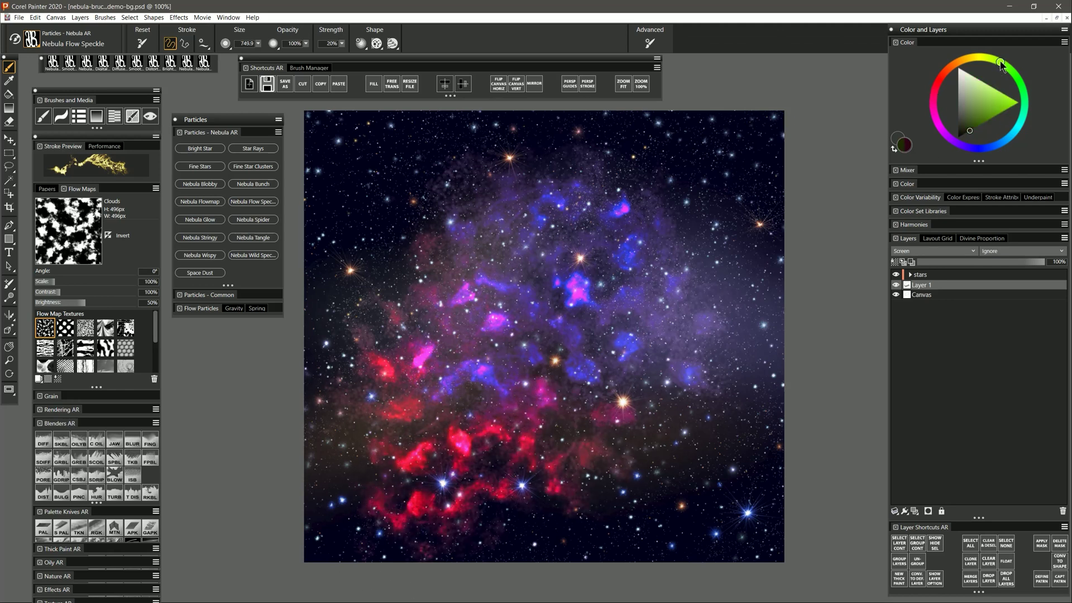
mouse_move(652, 163)
mouse_down()
mouse_move(737, 184)
mouse_move(670, 128)
mouse_move(663, 254)
mouse_move(572, 287)
mouse_move(736, 311)
mouse_up()
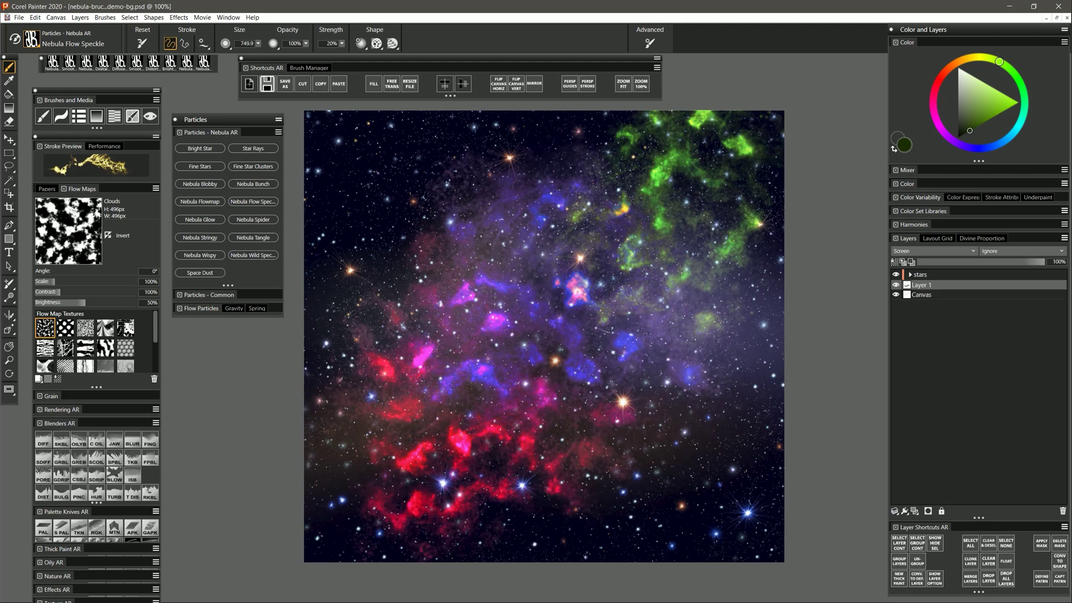
Step: Apply a Zoom Blur of 5% to the colored nebula on Layer 1
click(179, 18)
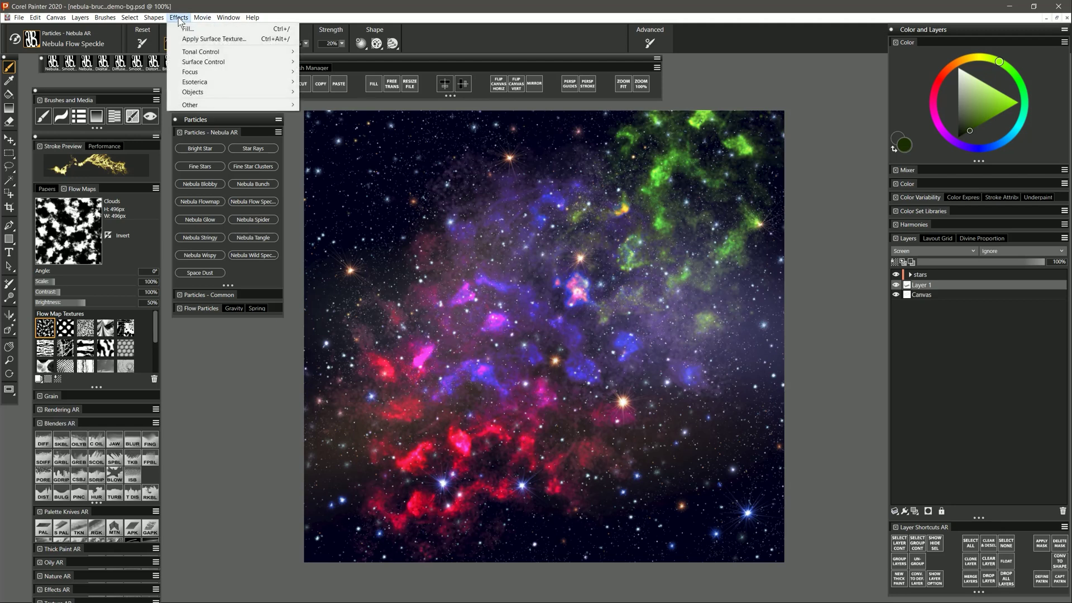
mouse_move(213, 71)
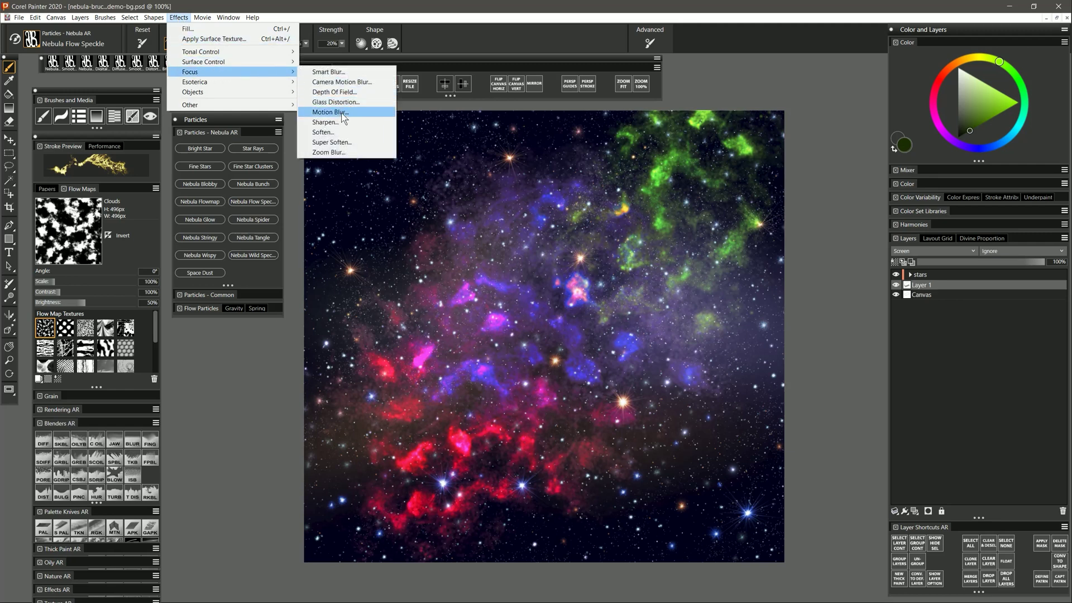
click(342, 153)
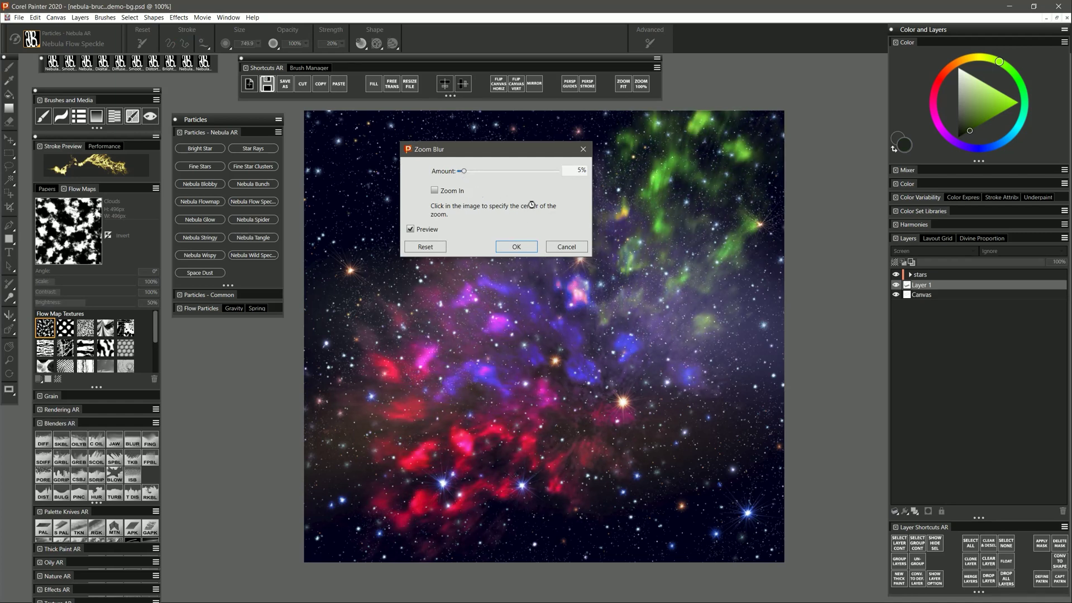
key(Return)
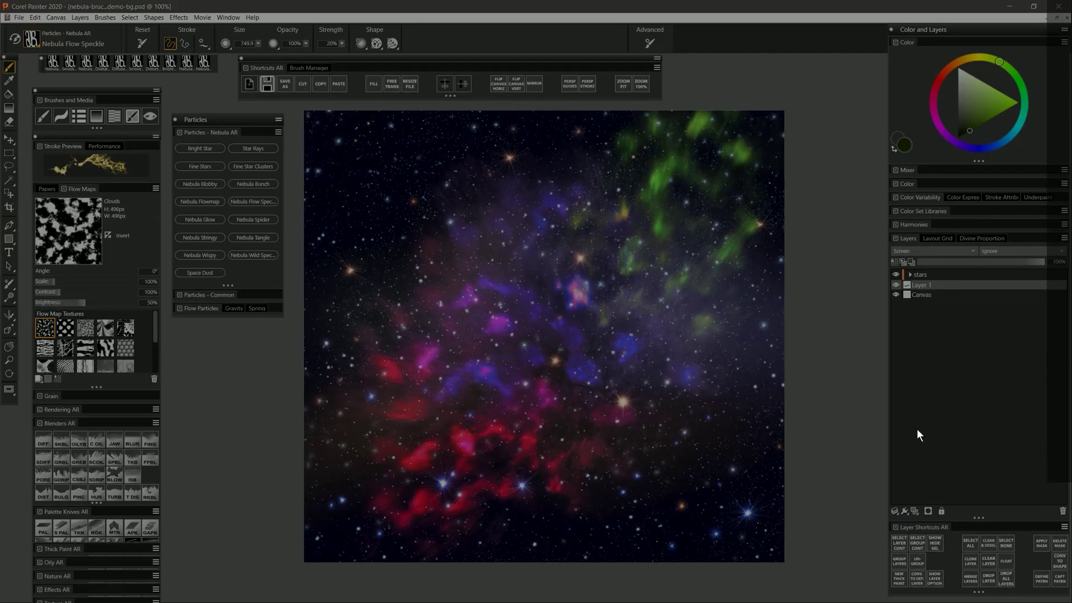
Step: Create a Default-mode layer above Layer 1 and paint near-black blue voids into the nebula with Nebula Glow
click(915, 510)
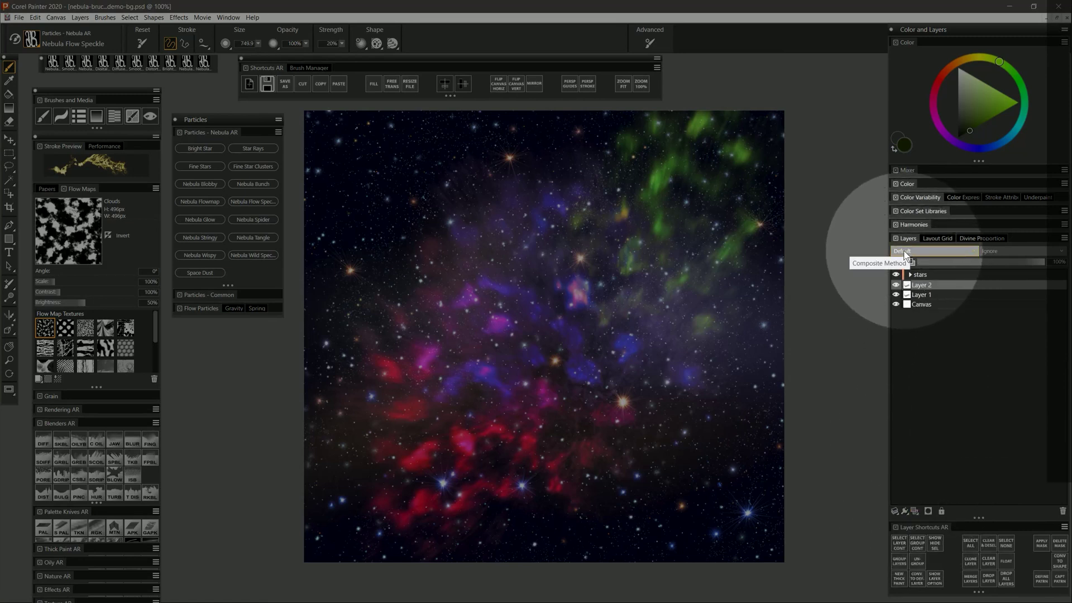
click(206, 219)
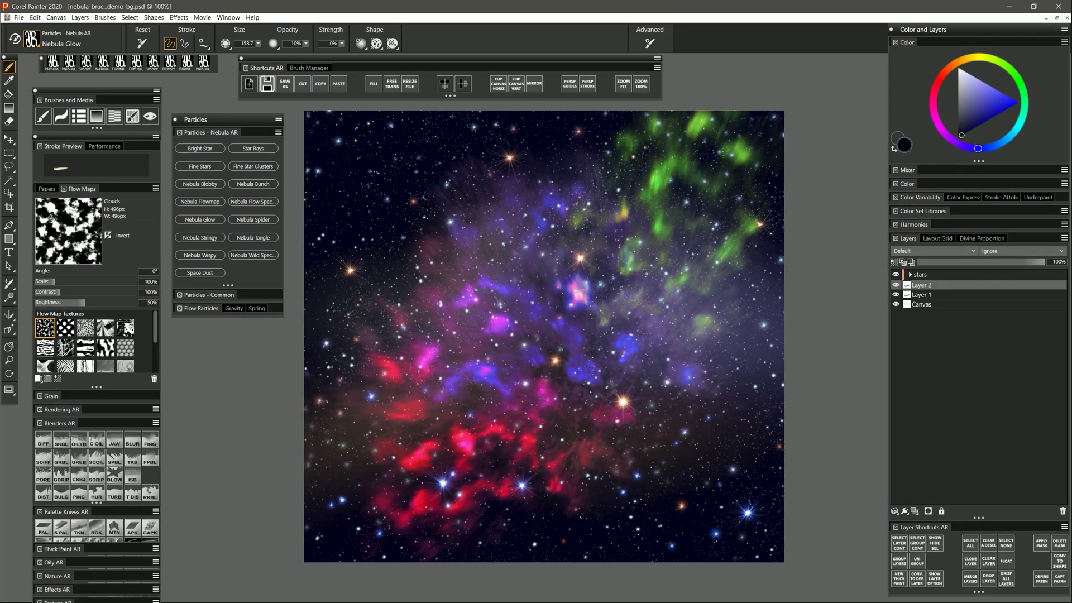
mouse_move(481, 301)
mouse_down()
mouse_move(482, 276)
mouse_move(478, 299)
mouse_move(501, 260)
mouse_move(505, 291)
mouse_move(496, 291)
mouse_move(512, 281)
mouse_move(542, 314)
mouse_up()
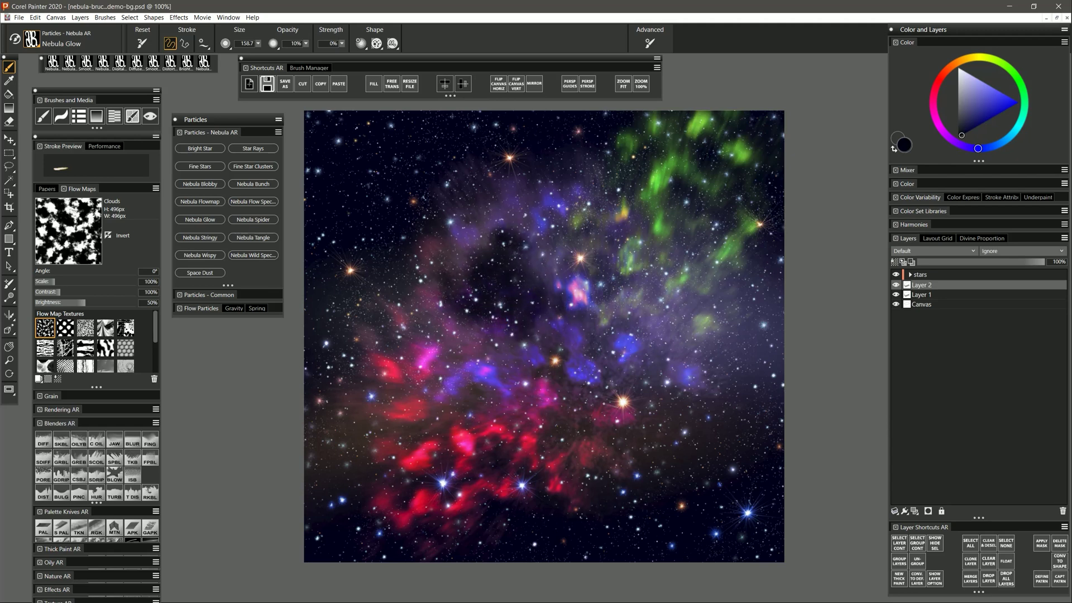
mouse_move(495, 401)
mouse_down()
mouse_move(480, 441)
mouse_move(494, 358)
mouse_move(493, 426)
mouse_up()
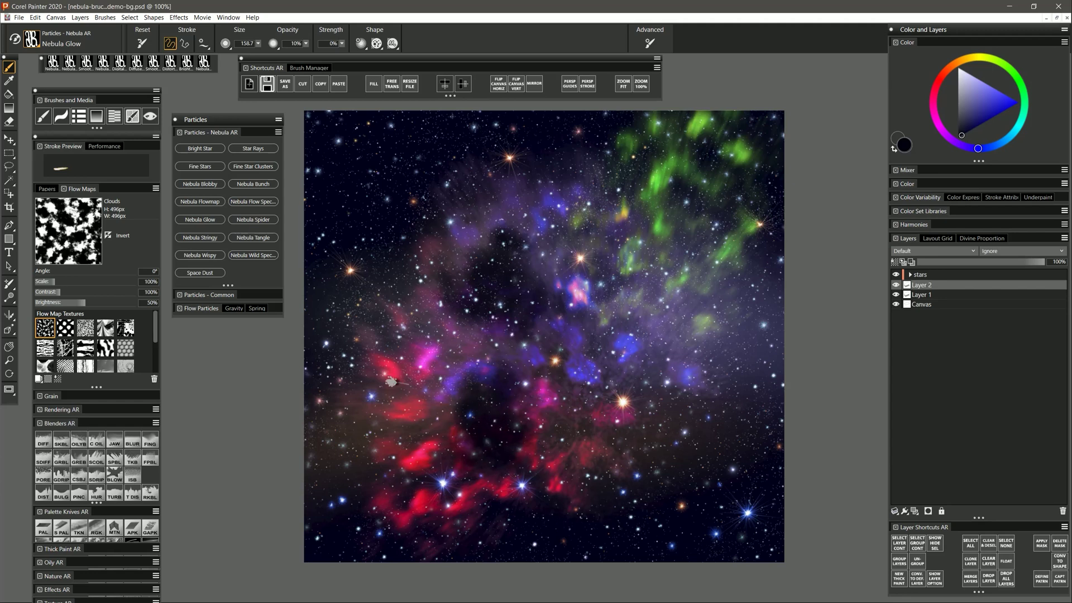
drag(397, 382, 410, 385)
mouse_move(597, 331)
mouse_down()
mouse_move(592, 352)
mouse_move(601, 338)
mouse_up()
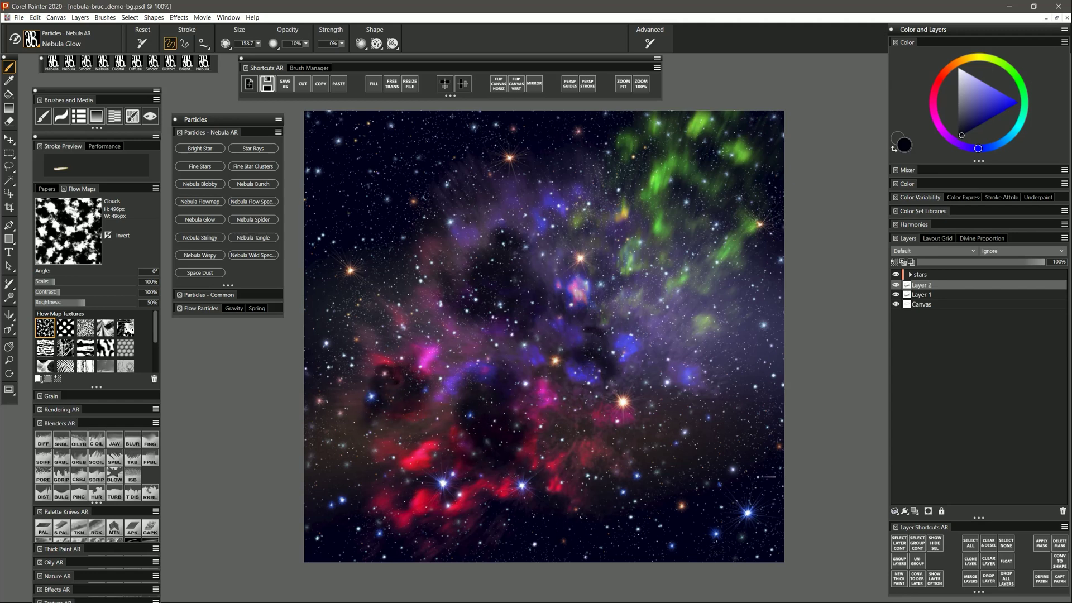
Step: Brighten the areas beside the dark voids on Layer 1 with Nebula Glow in dark purple
click(928, 294)
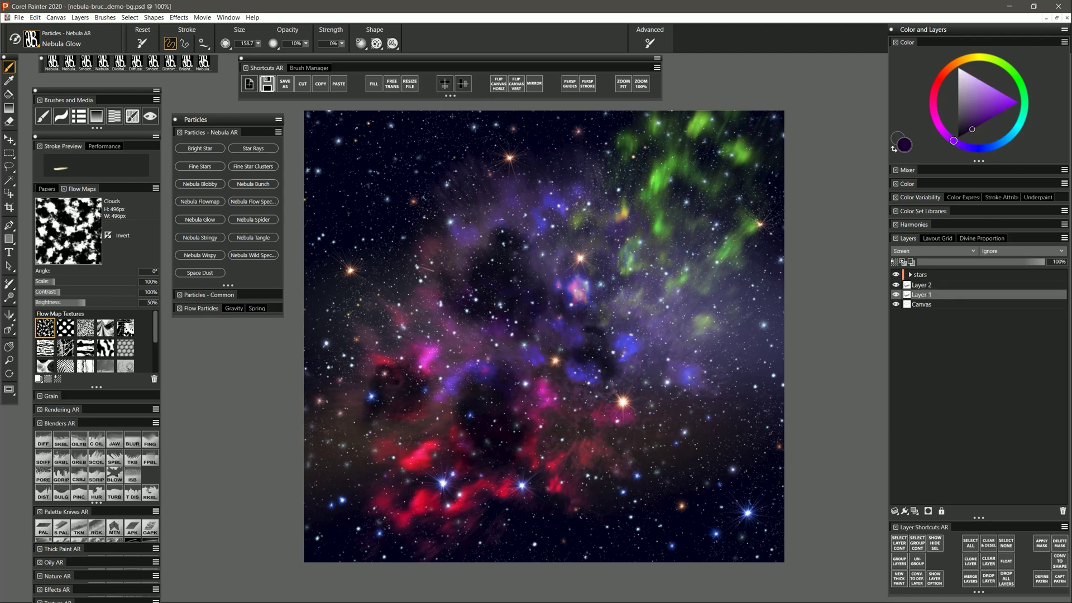
mouse_move(548, 289)
mouse_down()
mouse_move(565, 267)
mouse_move(539, 275)
mouse_move(554, 243)
mouse_move(543, 245)
mouse_move(571, 279)
mouse_up()
drag(512, 335, 551, 288)
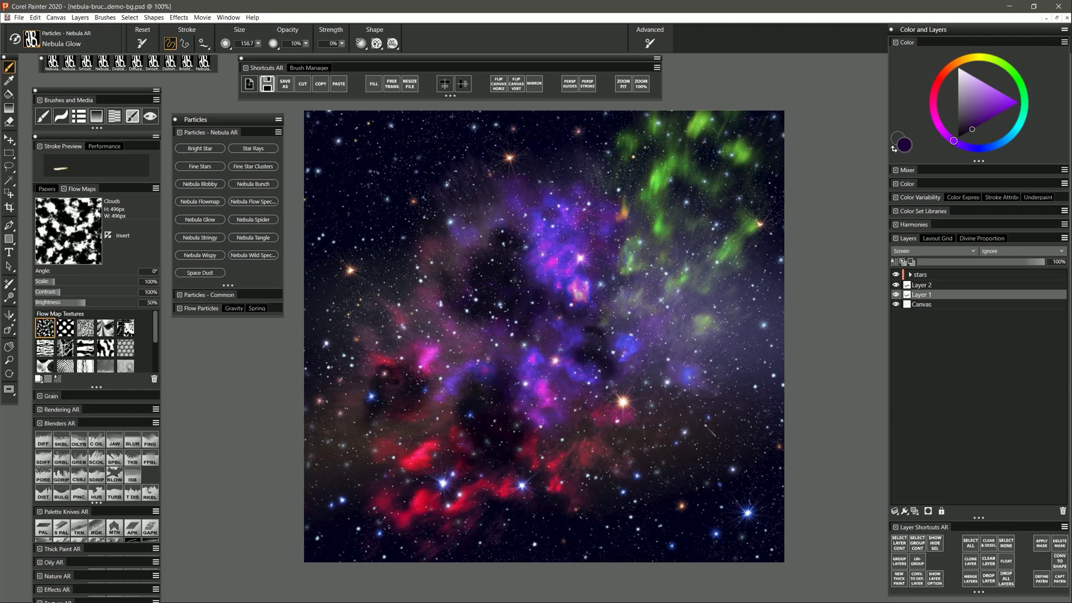
mouse_move(686, 462)
mouse_down()
mouse_move(659, 478)
mouse_move(689, 472)
mouse_move(654, 475)
mouse_move(678, 491)
mouse_move(703, 479)
mouse_move(617, 489)
mouse_move(634, 512)
mouse_move(760, 425)
mouse_move(681, 511)
mouse_up()
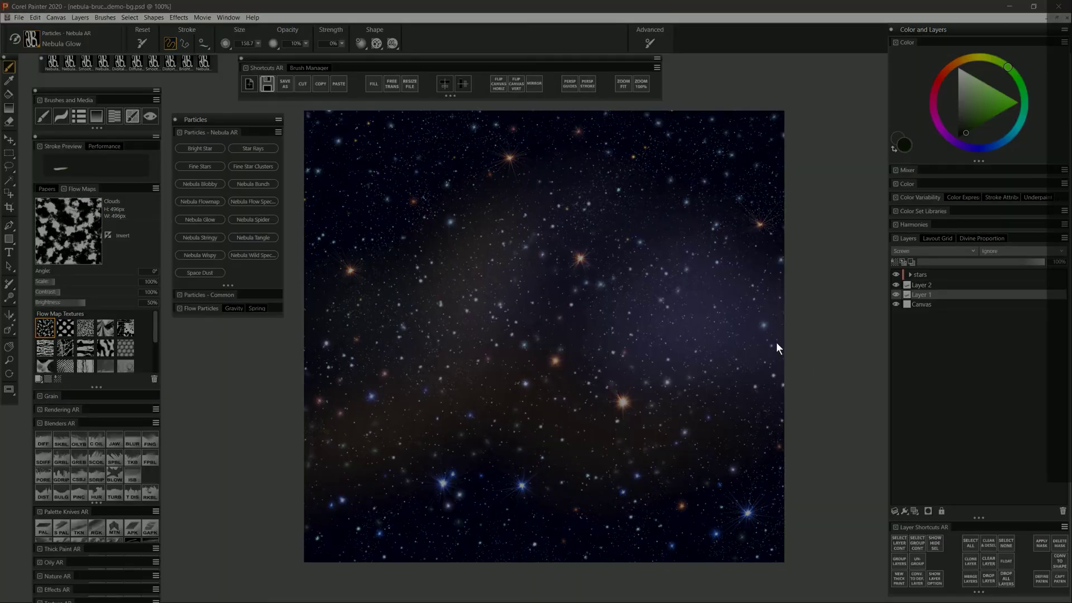
Step: Paint a green Nebula Spider web at the canvas center on Layer 1 and surround it with purple and blue strands
click(255, 219)
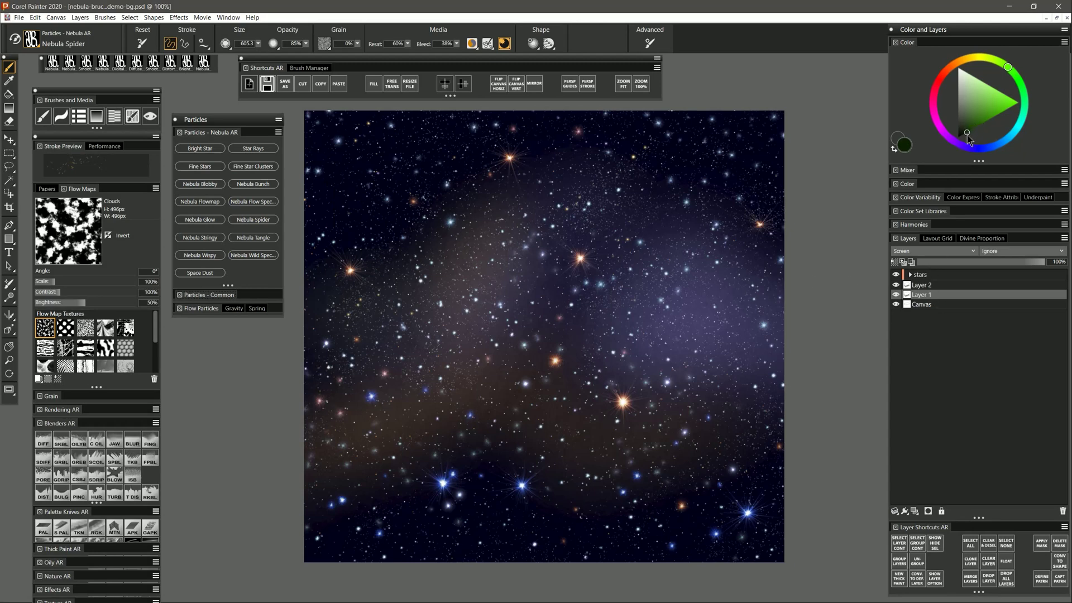
mouse_move(518, 260)
mouse_down()
mouse_move(506, 299)
mouse_move(521, 303)
mouse_move(535, 236)
mouse_move(551, 257)
mouse_move(529, 288)
mouse_move(581, 198)
mouse_move(601, 204)
mouse_move(591, 259)
mouse_move(638, 263)
mouse_move(619, 194)
mouse_move(641, 182)
mouse_move(678, 268)
mouse_move(614, 280)
mouse_move(596, 331)
mouse_move(535, 335)
mouse_move(488, 295)
mouse_move(456, 232)
mouse_move(484, 218)
mouse_move(463, 255)
mouse_move(420, 264)
mouse_move(469, 154)
mouse_move(528, 287)
mouse_up()
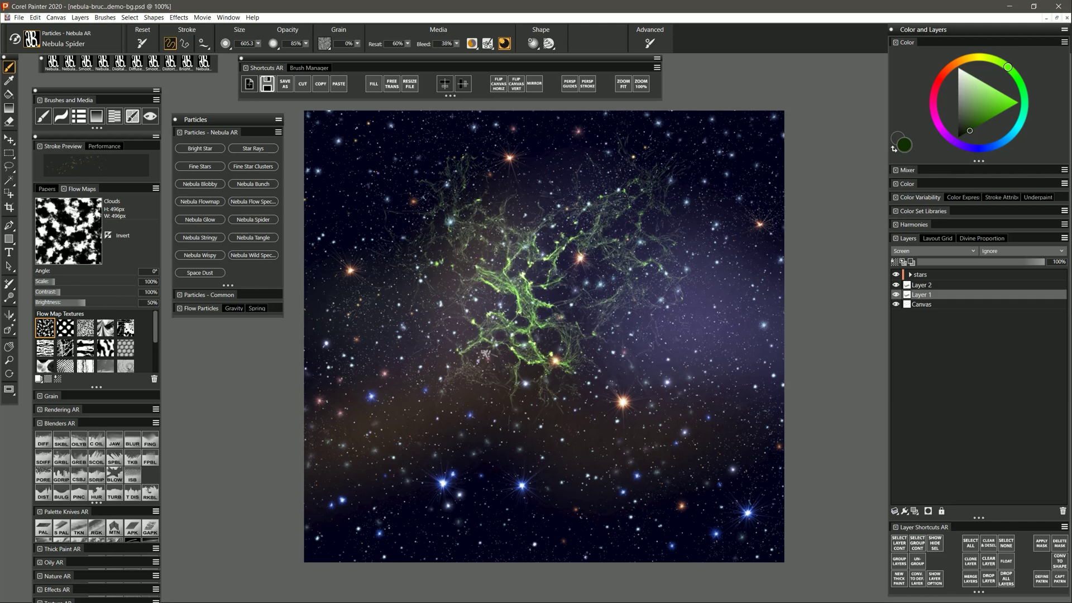
mouse_move(486, 353)
mouse_down()
mouse_move(426, 369)
mouse_move(462, 396)
mouse_move(553, 389)
mouse_move(495, 274)
mouse_up()
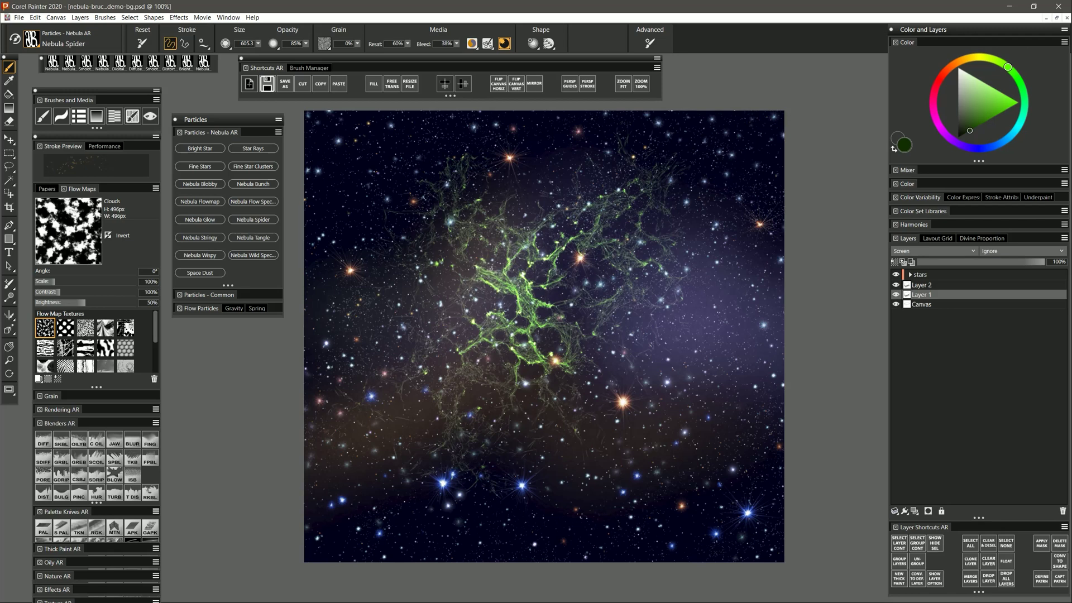
click(952, 140)
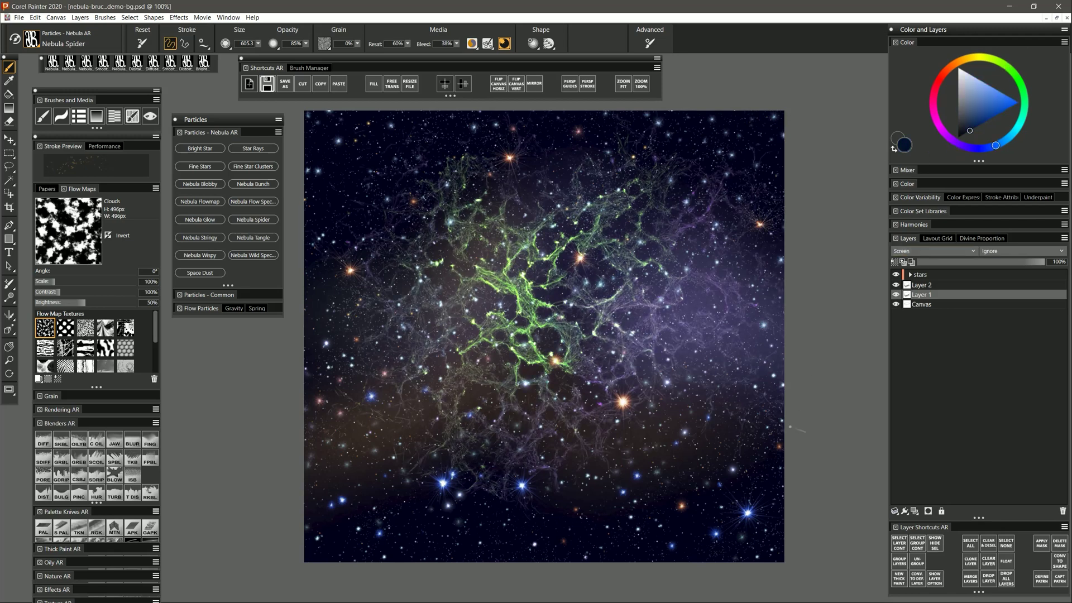
Step: Drop Layer 1 onto the Canvas and soften the web's outer strands with Diffuse Blur AR at size 128.0
key(Delete)
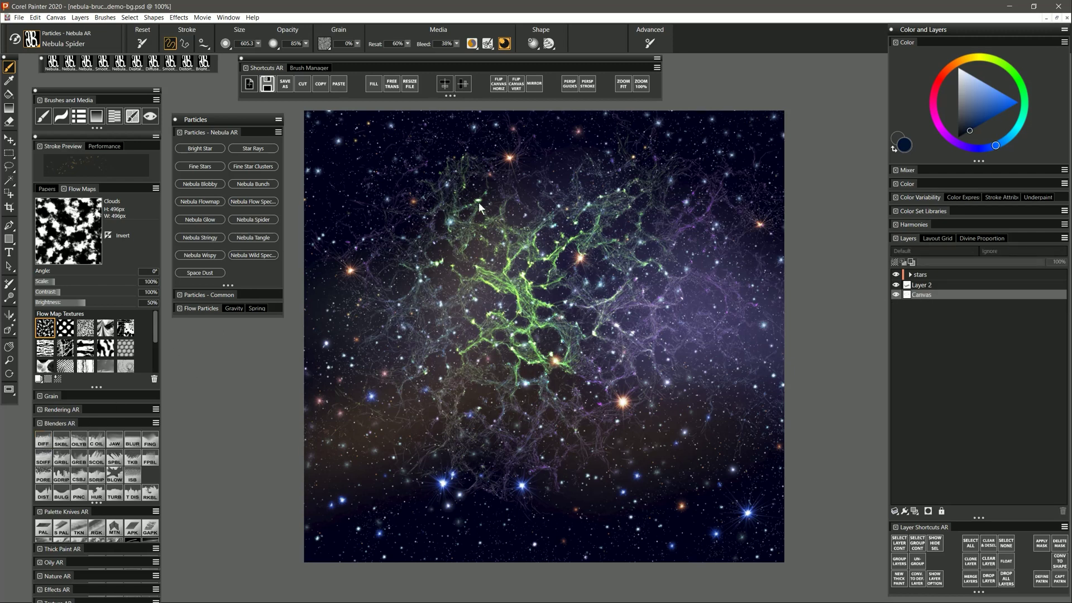
click(43, 440)
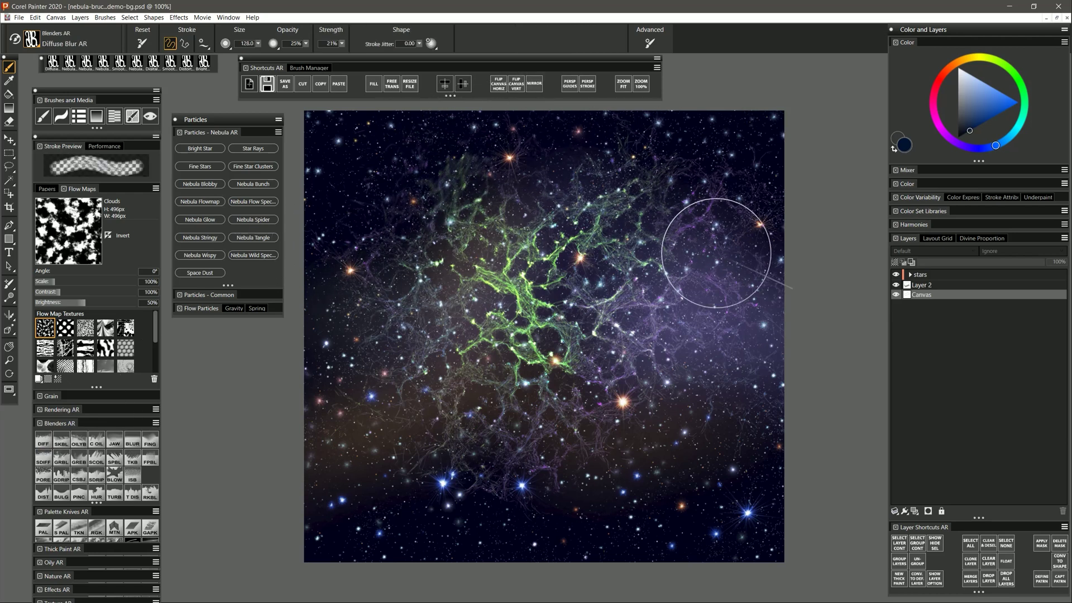
mouse_move(716, 253)
mouse_down()
mouse_move(668, 173)
mouse_move(616, 155)
mouse_move(711, 224)
mouse_move(756, 344)
mouse_move(635, 338)
mouse_move(633, 428)
mouse_move(563, 453)
mouse_move(468, 465)
mouse_move(356, 435)
mouse_move(353, 344)
mouse_move(395, 274)
mouse_move(404, 360)
mouse_move(449, 421)
mouse_move(571, 439)
mouse_move(631, 326)
mouse_move(593, 223)
mouse_move(485, 196)
mouse_move(552, 220)
mouse_move(667, 308)
mouse_move(656, 359)
mouse_move(511, 316)
mouse_up()
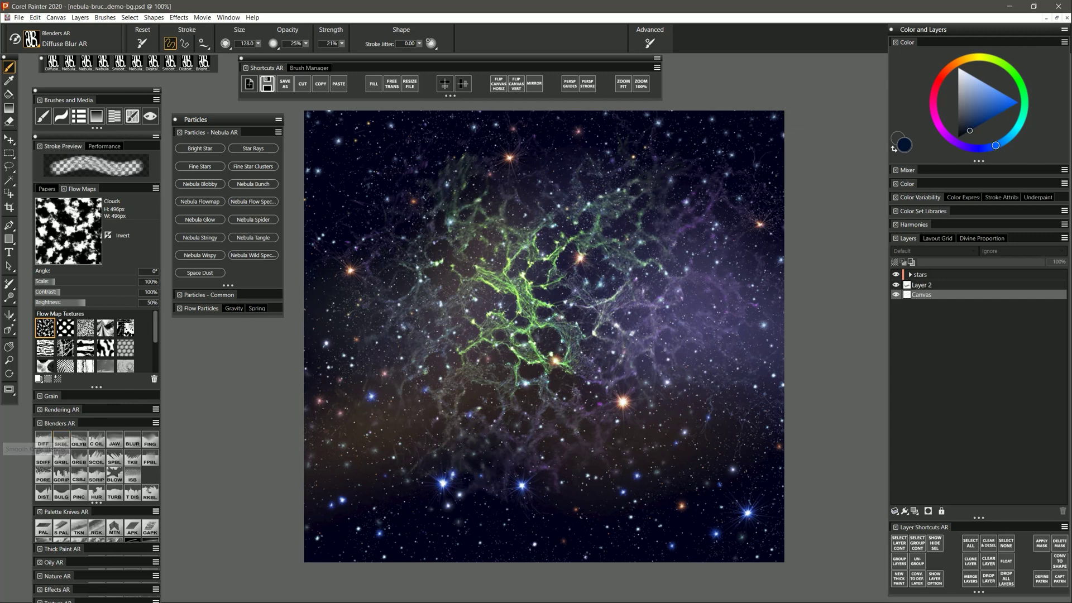
Step: Smear the web's bright green core into solid patches with Smooth Knife Blender, enlarging the brush to 11.0
click(61, 442)
drag(524, 285, 521, 287)
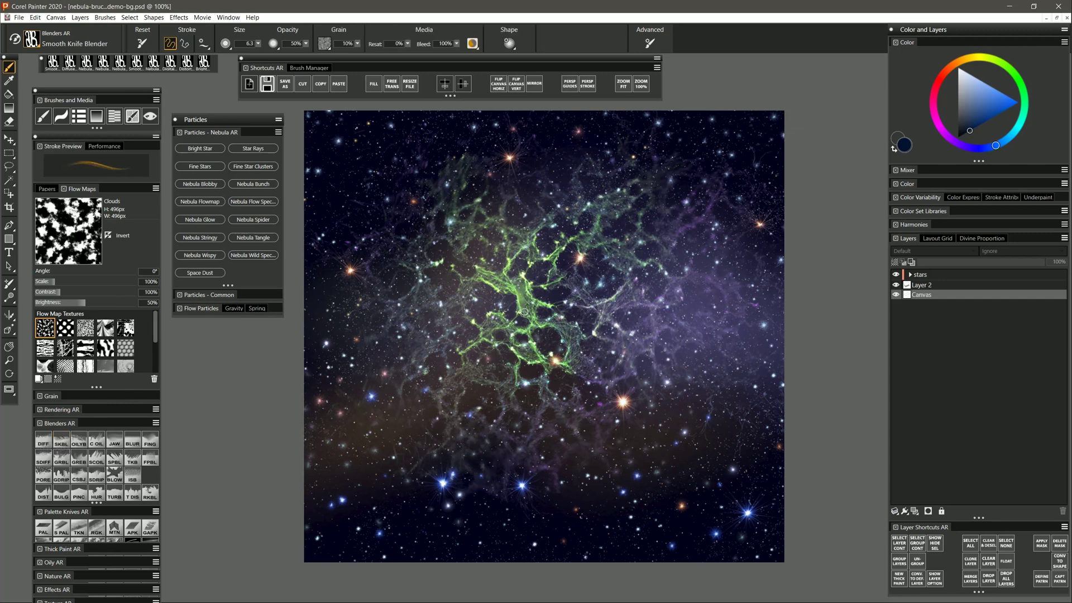
drag(525, 302, 534, 329)
drag(499, 323, 487, 332)
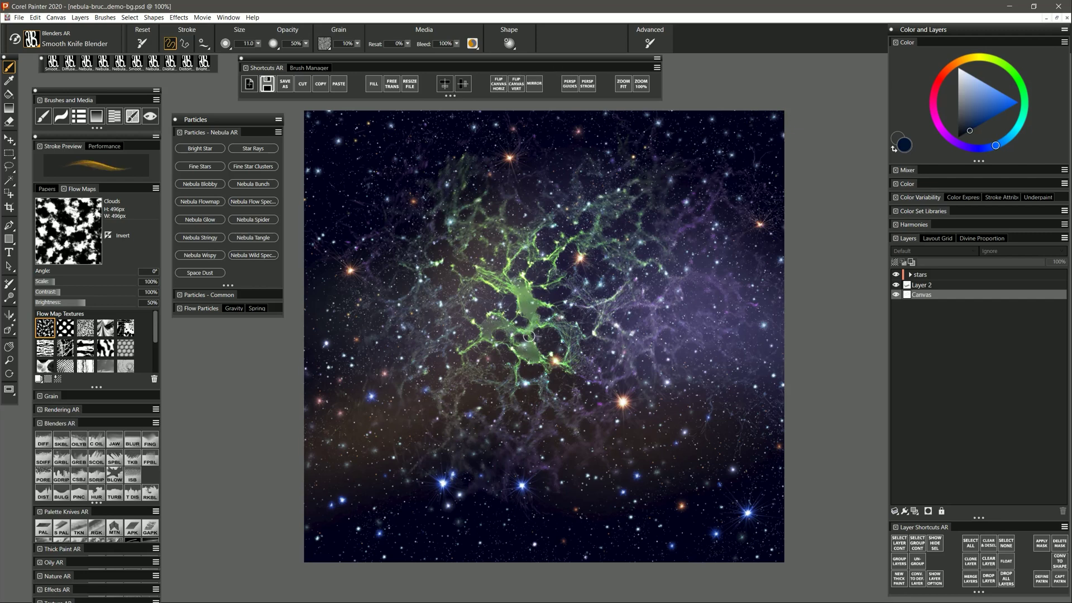
Step: Paint magenta Nebula Stringy filaments on Layer 2 around the upper, left and lower sides of the green core
click(928, 285)
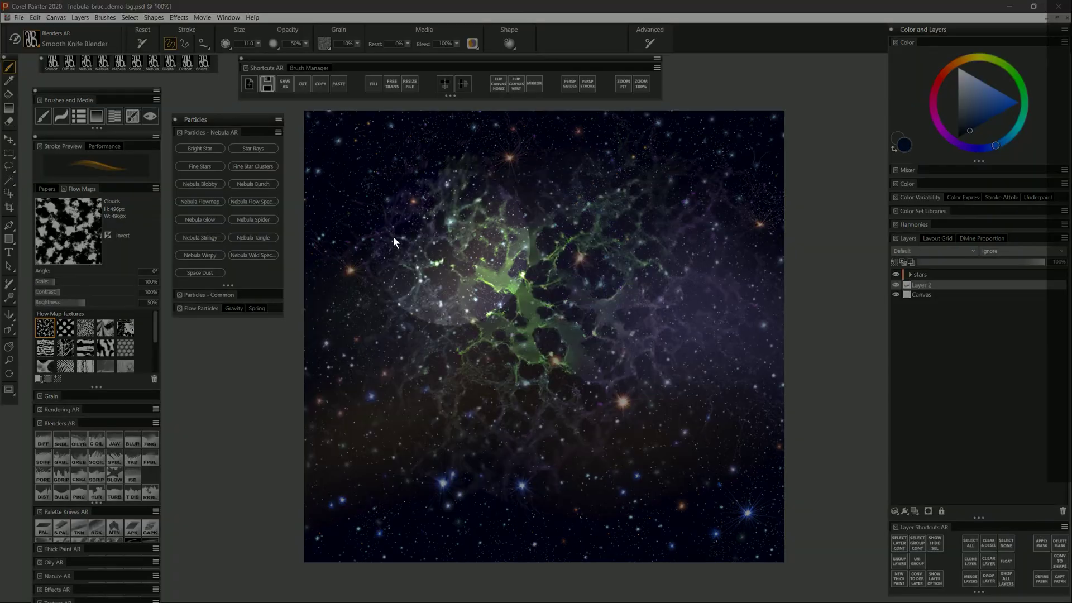
click(201, 238)
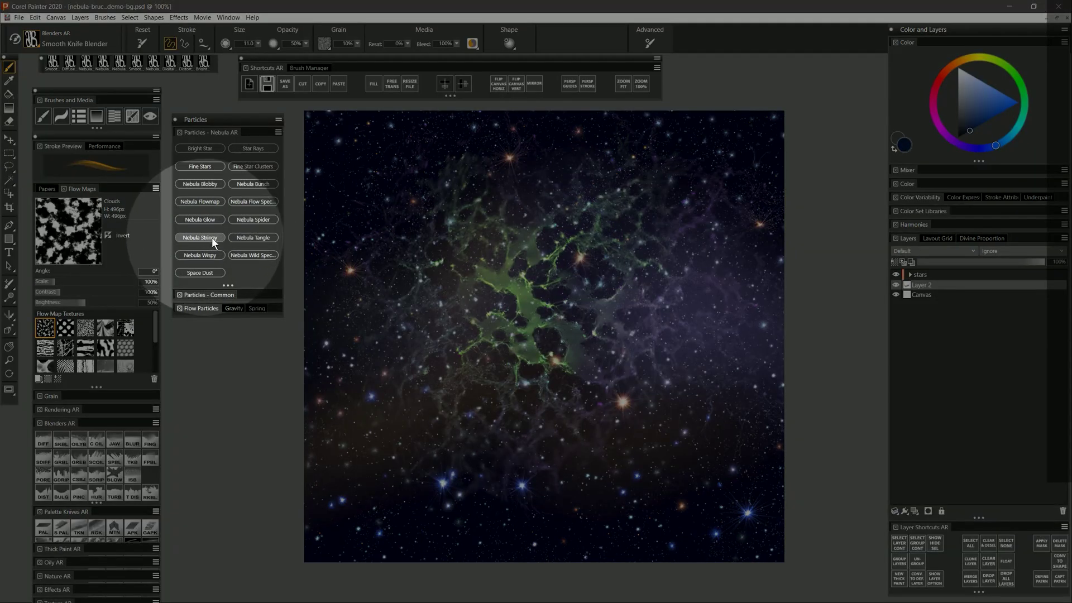
click(937, 118)
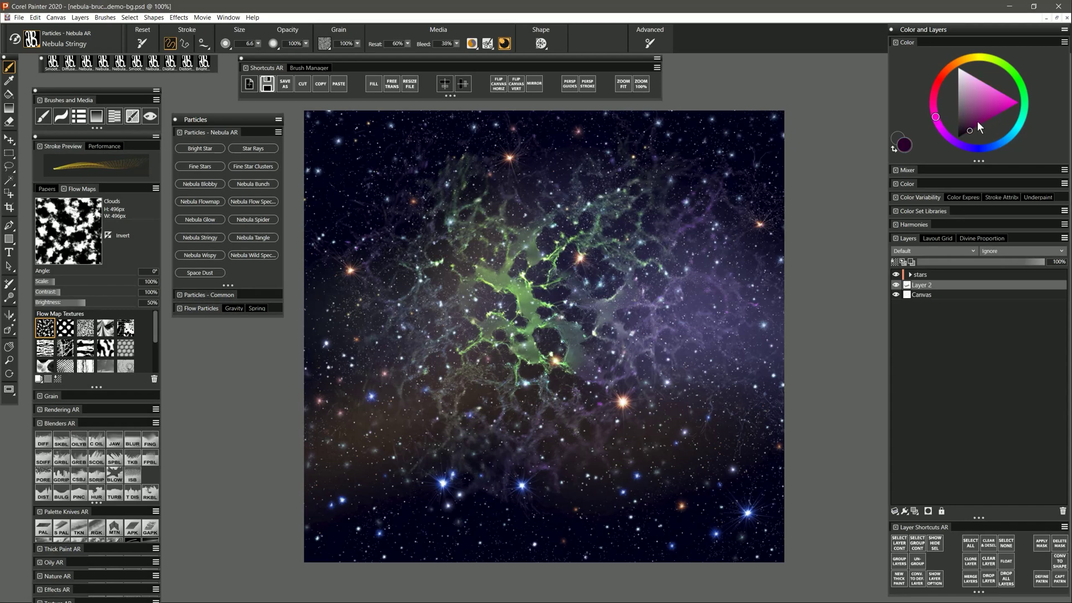
mouse_move(422, 207)
mouse_down()
mouse_move(414, 252)
mouse_move(379, 292)
mouse_up()
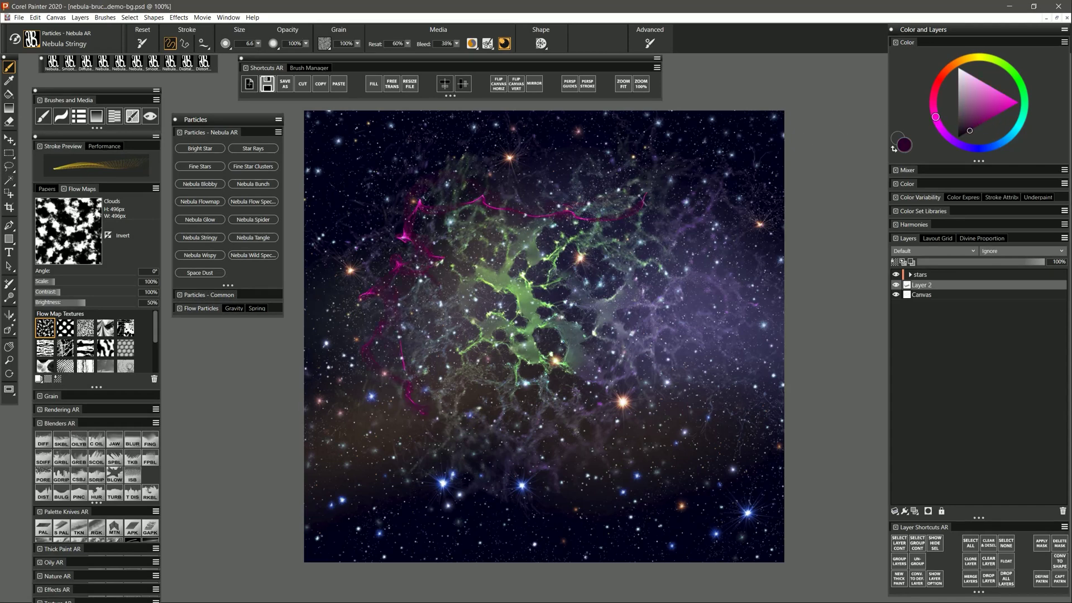
mouse_move(386, 328)
mouse_down()
mouse_move(439, 399)
mouse_move(485, 414)
mouse_up()
drag(437, 387, 591, 367)
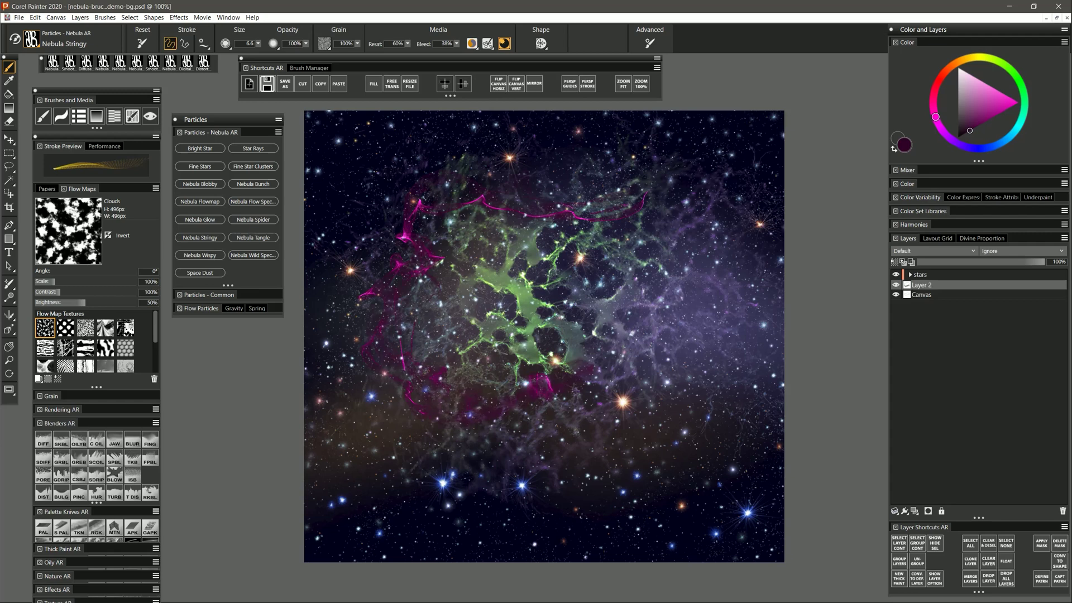
mouse_move(549, 423)
mouse_down()
mouse_move(645, 336)
mouse_move(528, 439)
mouse_up()
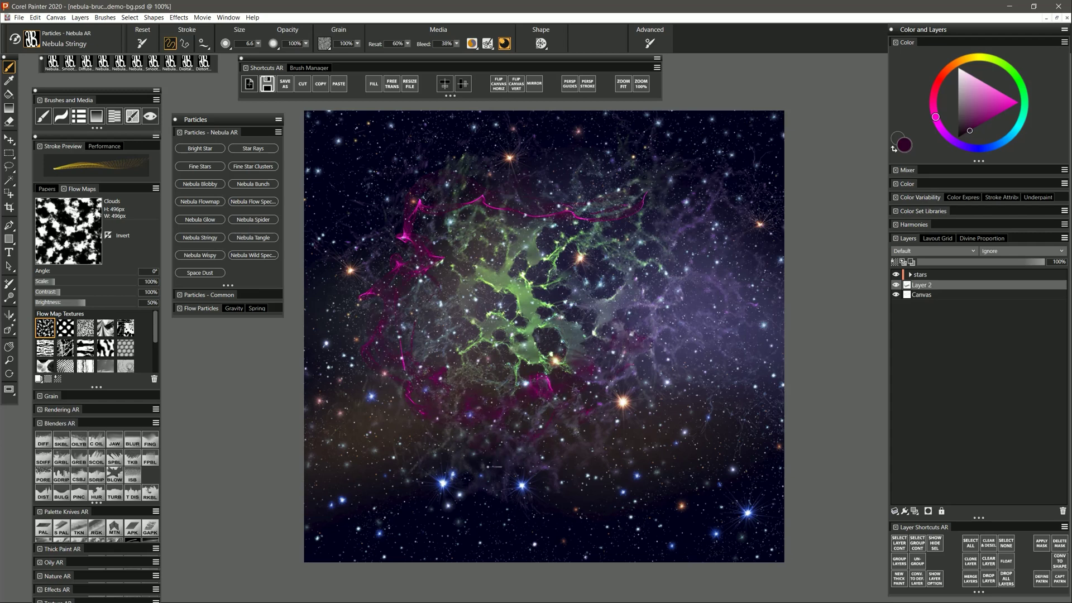
Step: Set Layer 2's composite method to Screen and clear its magenta filaments
click(915, 250)
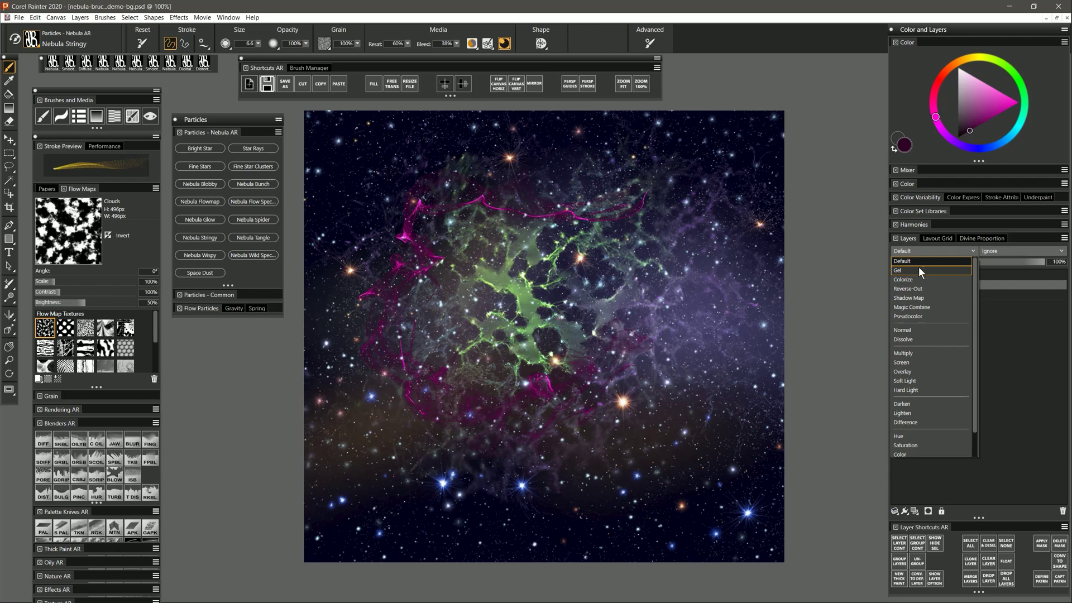
click(906, 358)
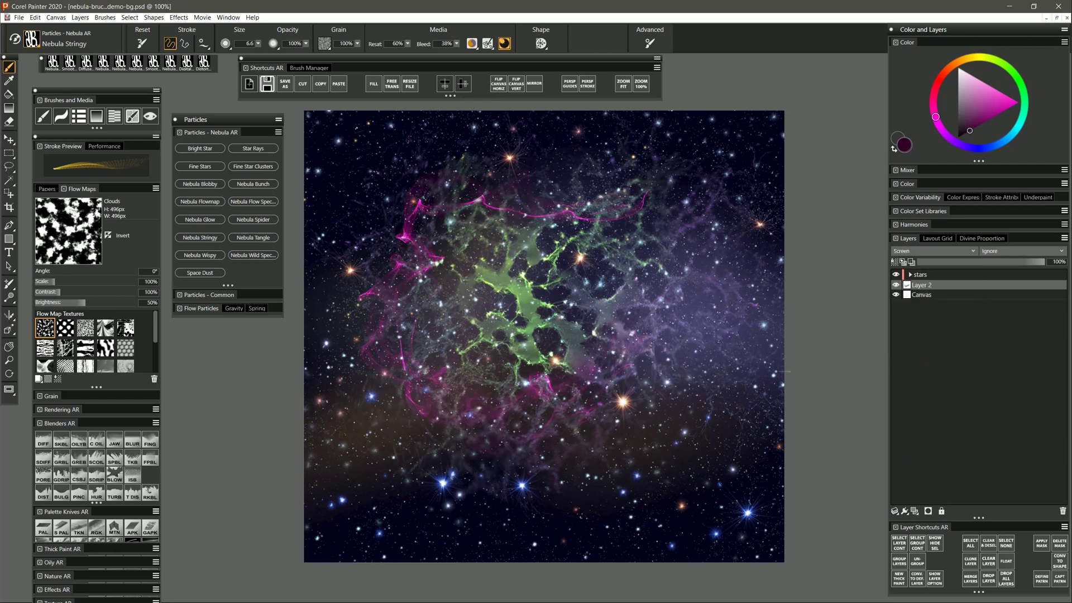
key(ctrl+a)
key(Delete)
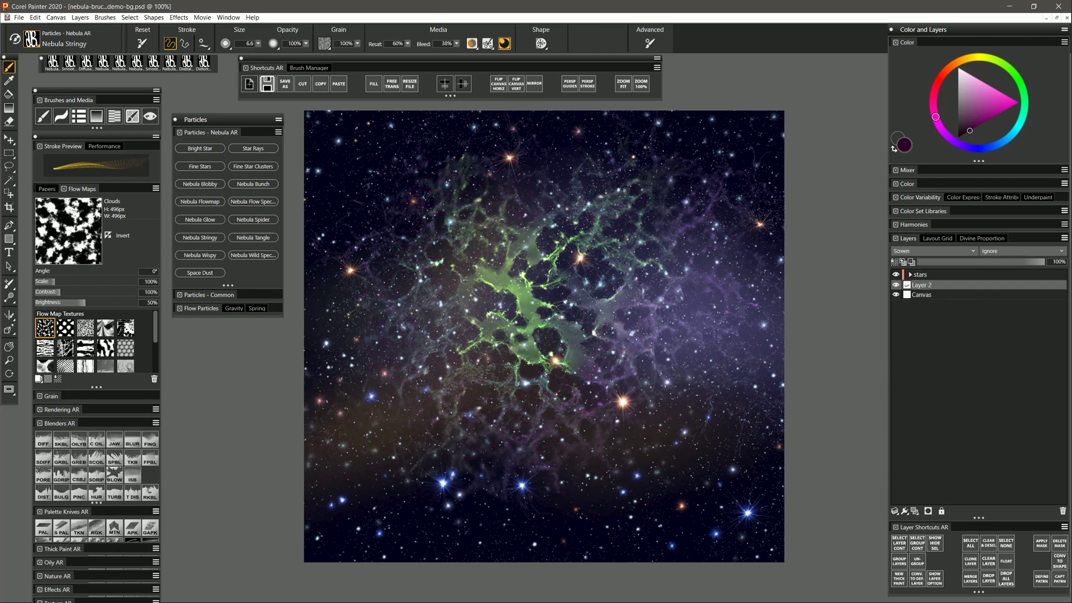
Step: Paint Nebula Stringy wisps around the web on Layer 2, using dark green sampled from the core and dark purple along the right side
alt+click(509, 280)
click(968, 132)
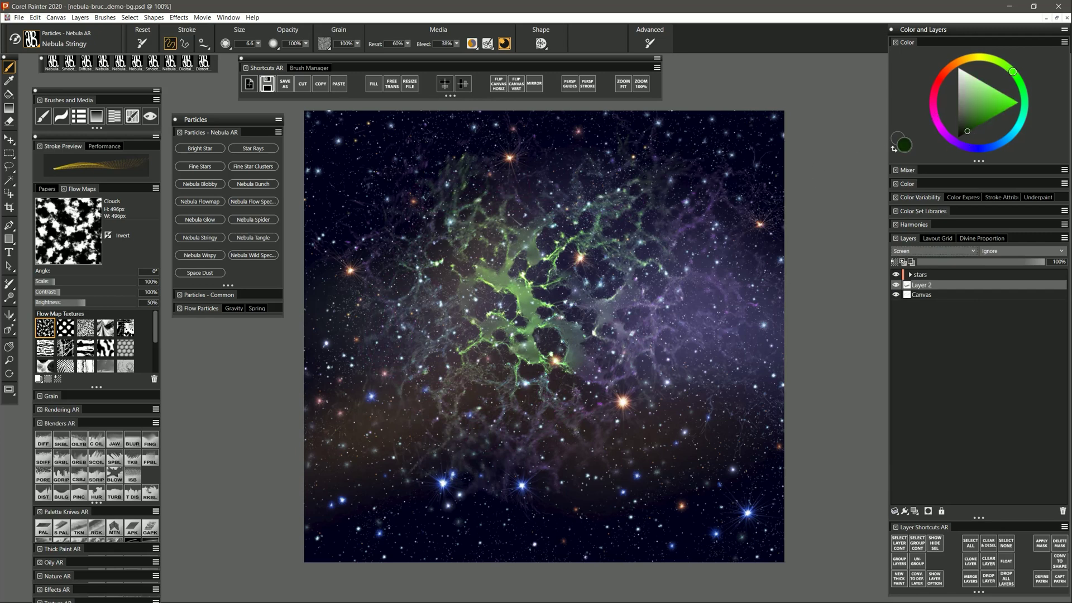
mouse_move(466, 163)
mouse_down()
mouse_move(367, 253)
mouse_move(390, 300)
mouse_up()
mouse_move(516, 195)
mouse_down()
mouse_move(609, 130)
mouse_move(646, 175)
mouse_up()
drag(605, 135, 666, 192)
drag(715, 326, 563, 369)
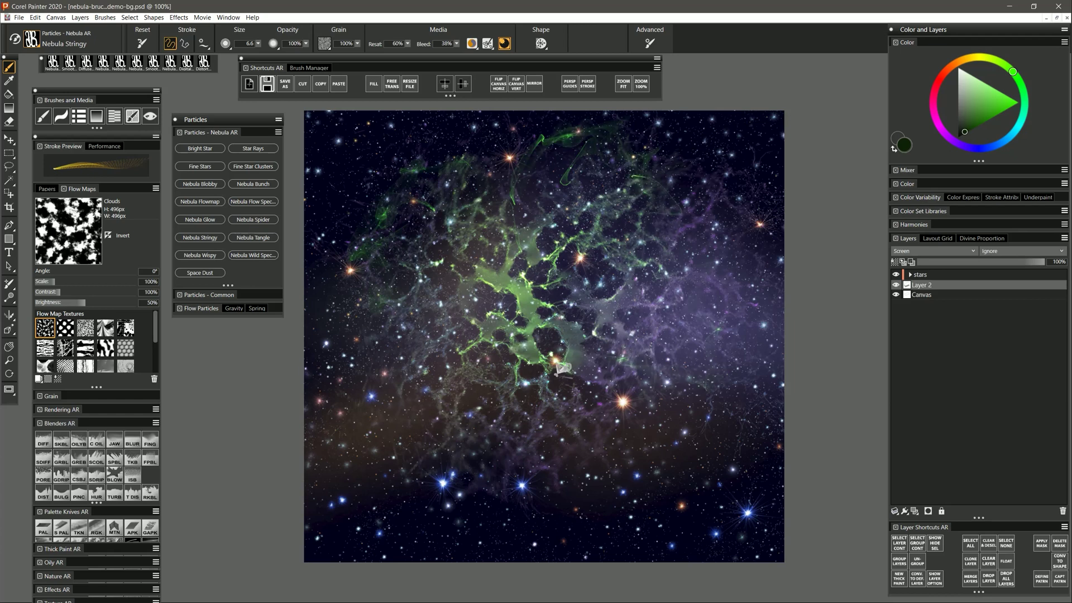
mouse_move(609, 485)
mouse_down()
mouse_move(525, 476)
mouse_move(595, 484)
mouse_move(571, 405)
mouse_move(607, 374)
mouse_move(582, 479)
mouse_move(496, 407)
mouse_move(609, 397)
mouse_move(694, 341)
mouse_move(587, 350)
mouse_up()
click(953, 145)
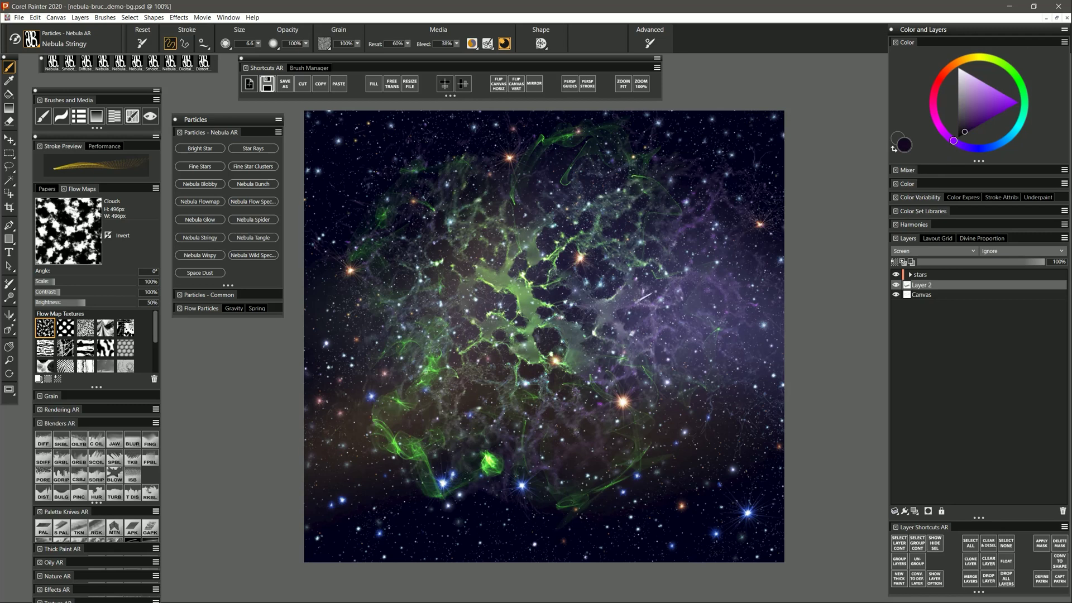
mouse_move(679, 245)
mouse_down()
mouse_move(739, 280)
mouse_move(746, 310)
mouse_up()
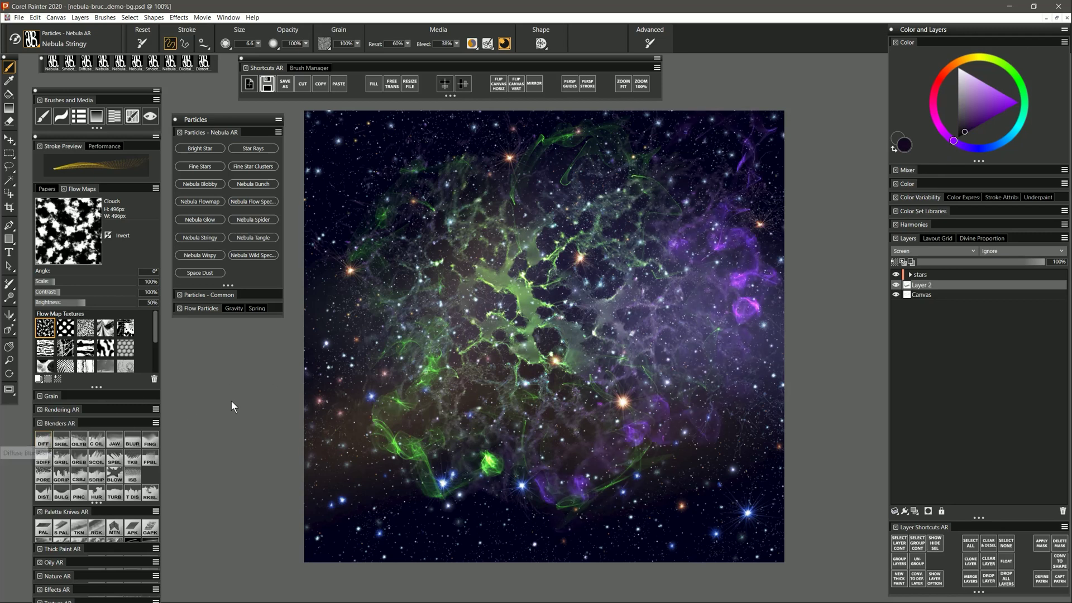
Step: Soften the green and purple filaments on the merged Canvas with Diffuse Blur, undoing the last blending stroke
click(43, 440)
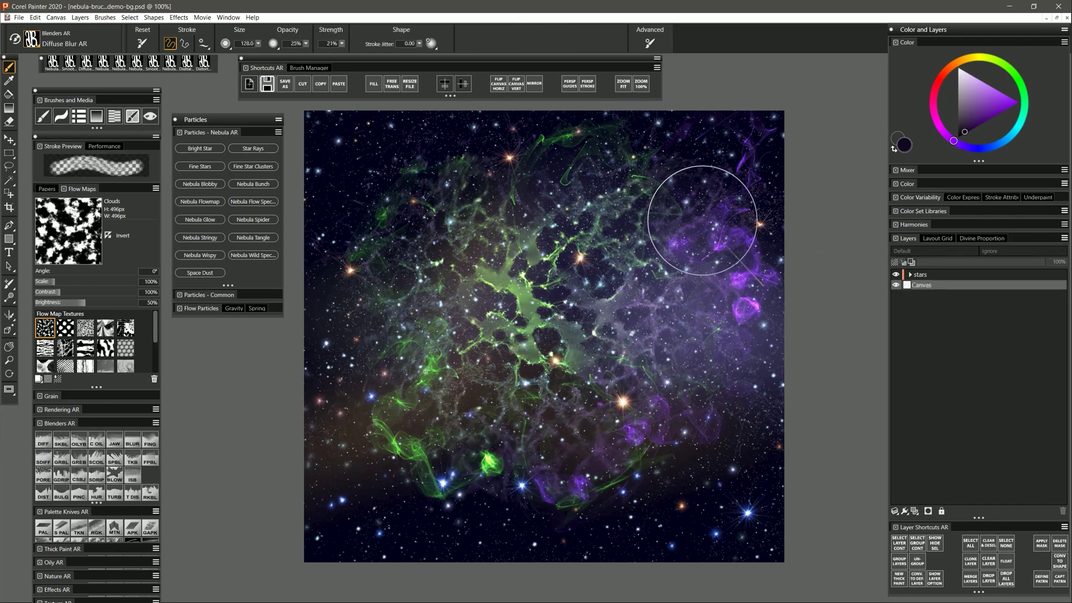
mouse_move(550, 154)
mouse_down()
mouse_move(536, 252)
mouse_move(675, 264)
mouse_move(745, 232)
mouse_up()
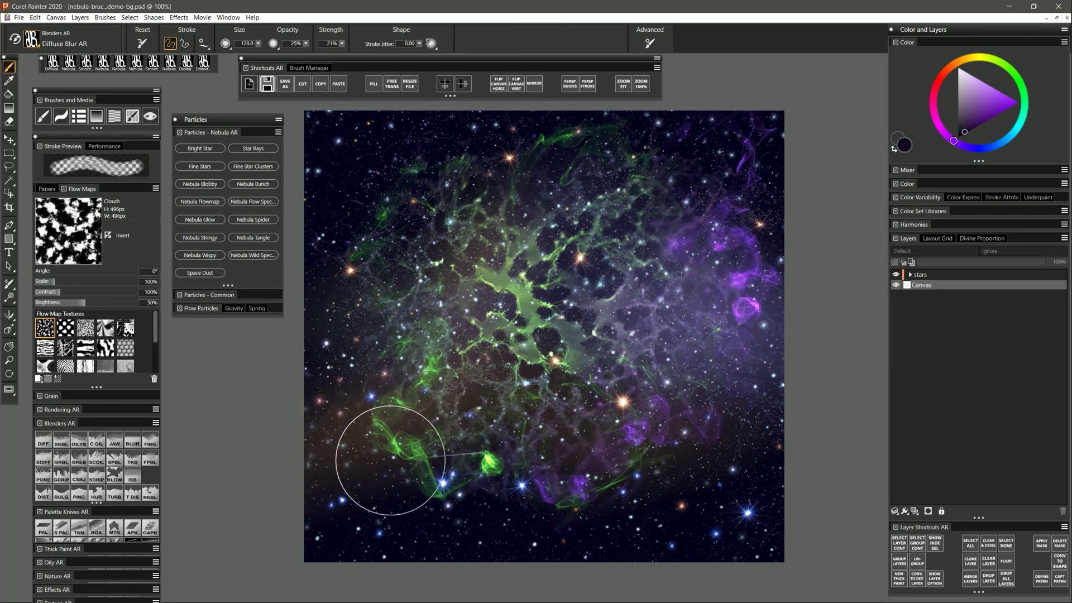
mouse_move(507, 340)
mouse_down()
mouse_move(534, 331)
mouse_move(511, 320)
mouse_move(522, 302)
mouse_move(513, 327)
mouse_move(552, 323)
mouse_move(536, 306)
mouse_move(514, 368)
mouse_up()
key(ctrl+z)
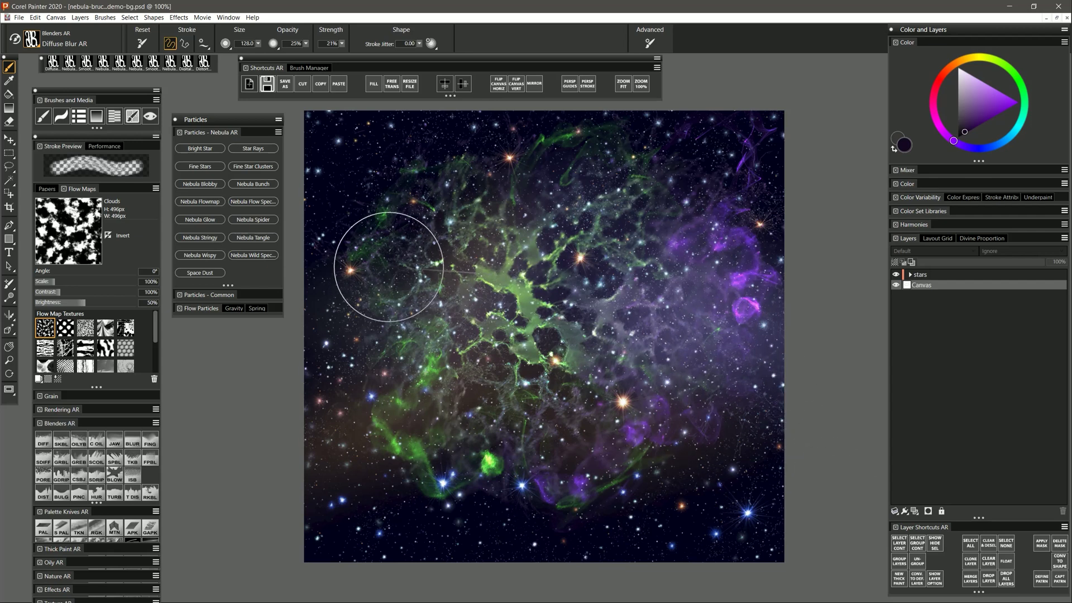
Step: Revert the document to its saved starry background
click(20, 17)
click(33, 147)
click(558, 347)
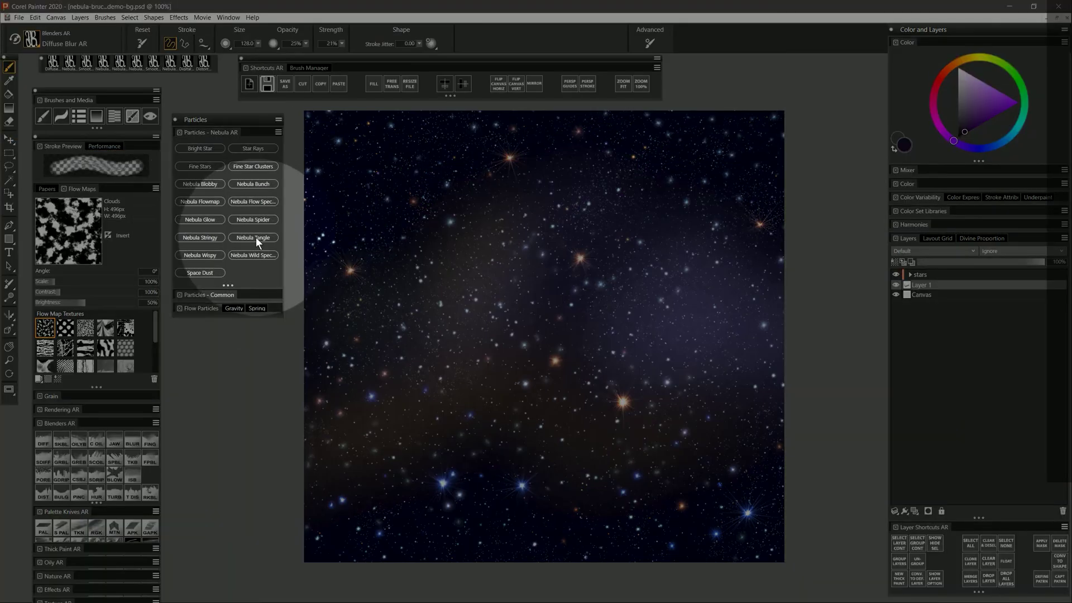
Step: Hide the stars, paint dark orange Nebula Tangle clumps across the middle of Layer 1, and set its composite method to Screen
click(256, 237)
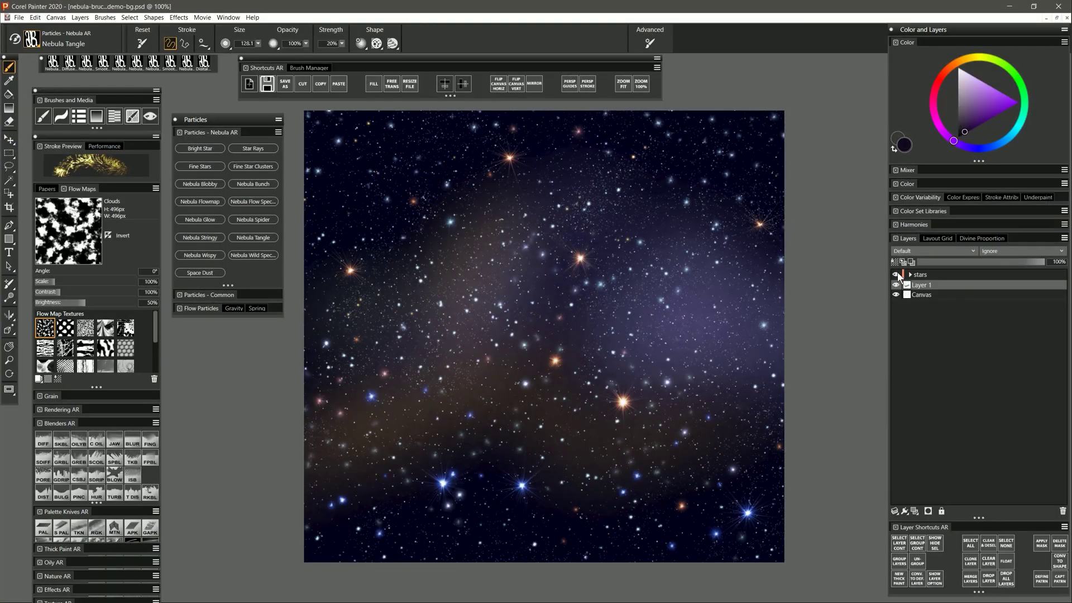
click(897, 275)
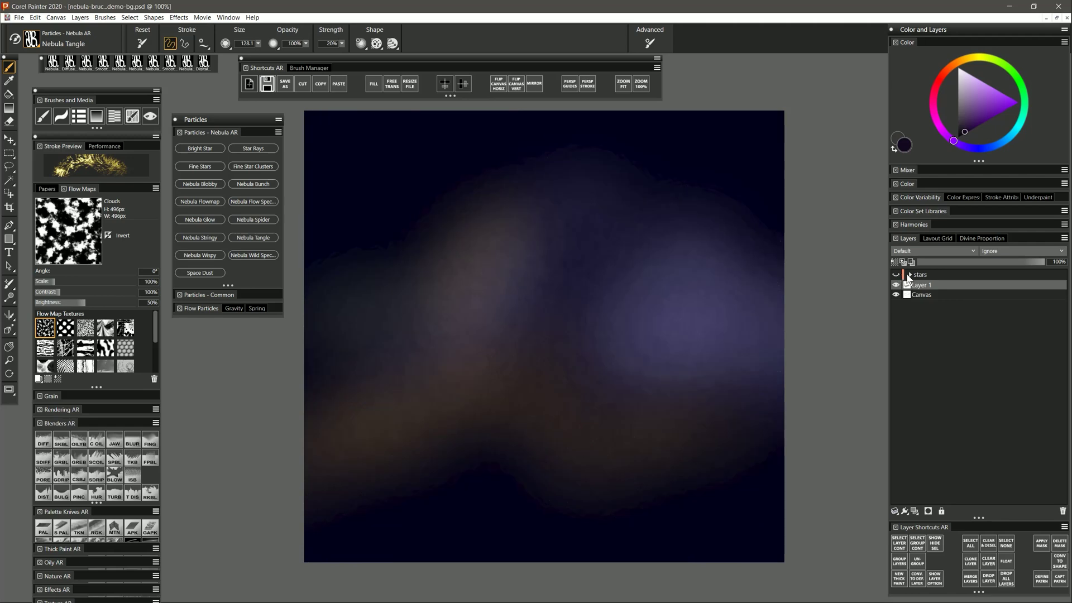
click(958, 62)
drag(972, 68, 972, 76)
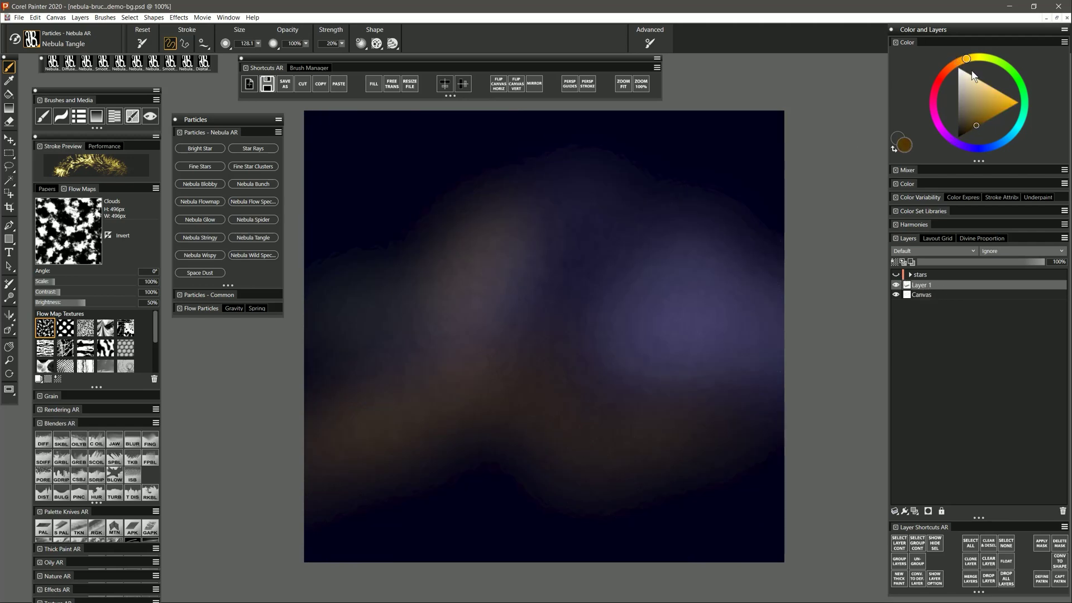
mouse_move(487, 215)
mouse_down()
mouse_move(416, 295)
mouse_move(497, 229)
mouse_move(463, 280)
mouse_move(457, 330)
mouse_move(522, 283)
mouse_move(499, 371)
mouse_move(543, 282)
mouse_move(556, 360)
mouse_up()
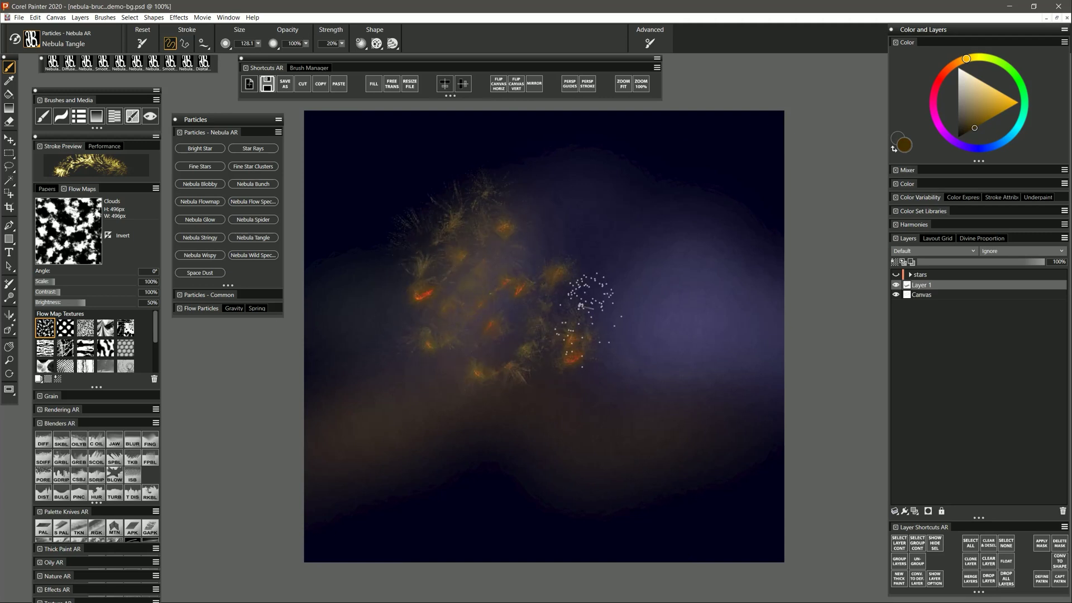
click(920, 252)
click(908, 363)
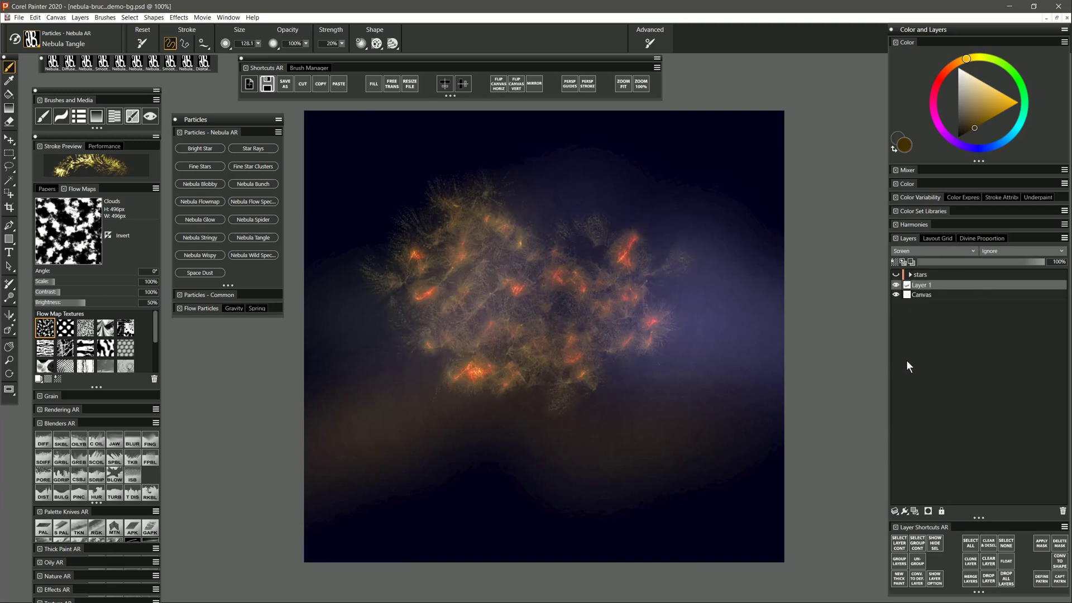
Step: Paint a Nebula Tangle cloud on Layer 1 with a warm red-orange core and dark purple clumps above and to the lower left
mouse_move(651, 335)
mouse_down()
mouse_move(528, 328)
mouse_move(528, 286)
mouse_move(531, 319)
mouse_move(520, 294)
mouse_move(500, 317)
mouse_move(556, 263)
mouse_move(556, 321)
mouse_move(566, 328)
mouse_move(547, 278)
mouse_move(572, 305)
mouse_move(586, 300)
mouse_move(514, 348)
mouse_move(568, 353)
mouse_move(570, 342)
mouse_move(474, 367)
mouse_move(467, 285)
mouse_move(422, 349)
mouse_up()
key(ctrl+z)
mouse_move(540, 296)
mouse_down()
mouse_move(589, 385)
mouse_move(550, 307)
mouse_move(573, 238)
mouse_move(606, 262)
mouse_move(612, 313)
mouse_move(557, 353)
mouse_move(439, 301)
mouse_move(464, 256)
mouse_move(497, 321)
mouse_move(519, 408)
mouse_move(586, 369)
mouse_move(584, 298)
mouse_move(545, 263)
mouse_up()
click(952, 140)
mouse_move(486, 232)
mouse_down()
mouse_move(491, 271)
mouse_move(564, 195)
mouse_move(553, 226)
mouse_move(614, 243)
mouse_move(539, 218)
mouse_move(612, 190)
mouse_move(542, 218)
mouse_move(436, 294)
mouse_up()
drag(436, 293, 413, 265)
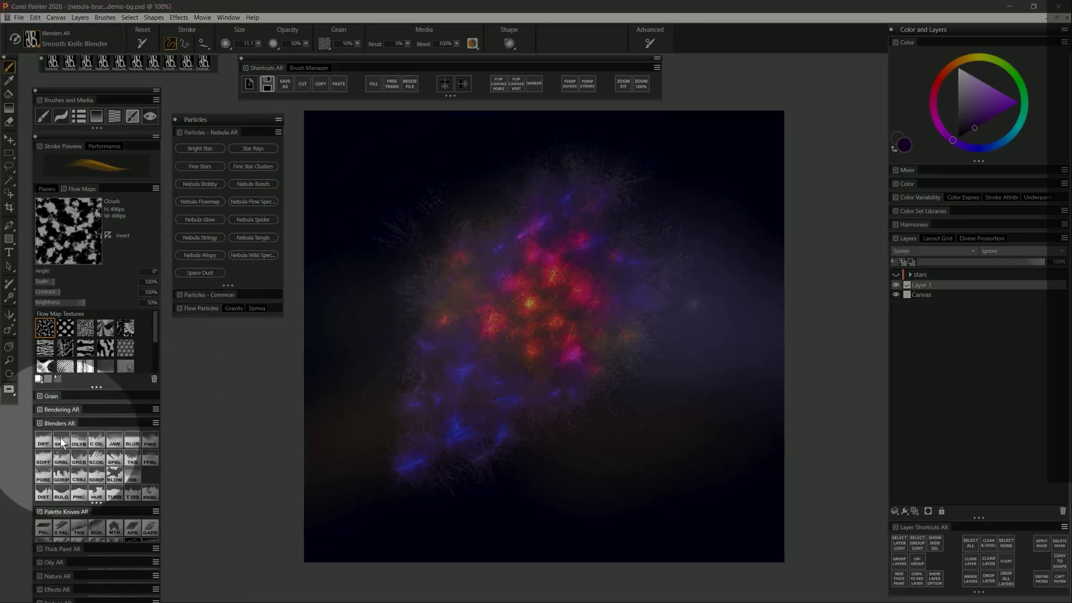
Step: Merge Layer 1 into the Canvas and smear the tangled cloud with Smooth Knife Blender, enlarging the brush from 22.2 to 40.0
click(61, 443)
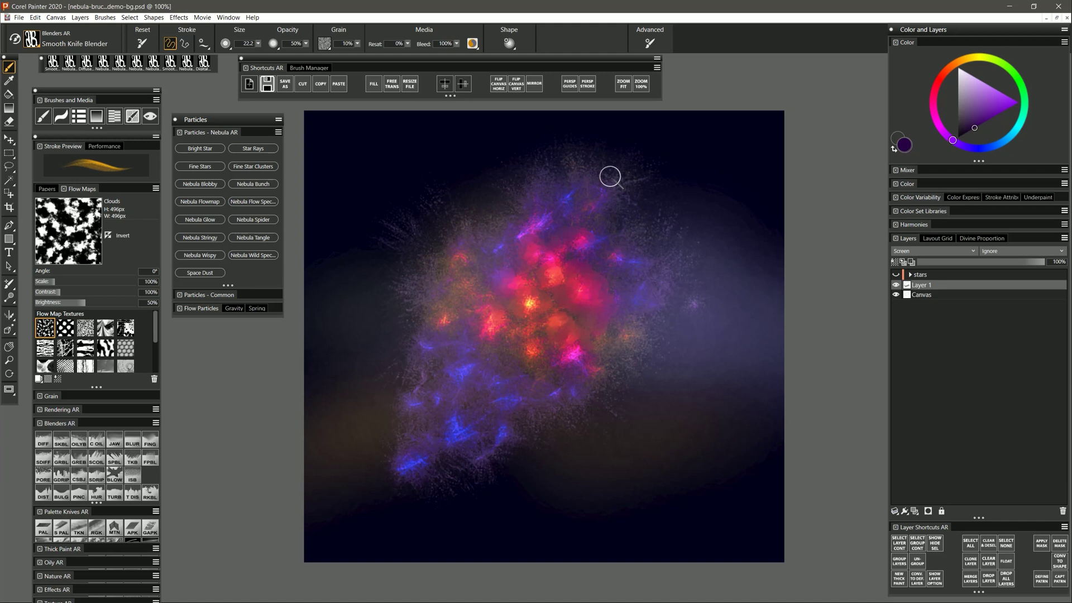
mouse_move(611, 177)
mouse_down()
mouse_move(580, 144)
mouse_move(563, 165)
mouse_move(595, 187)
mouse_up()
key(ctrl+e)
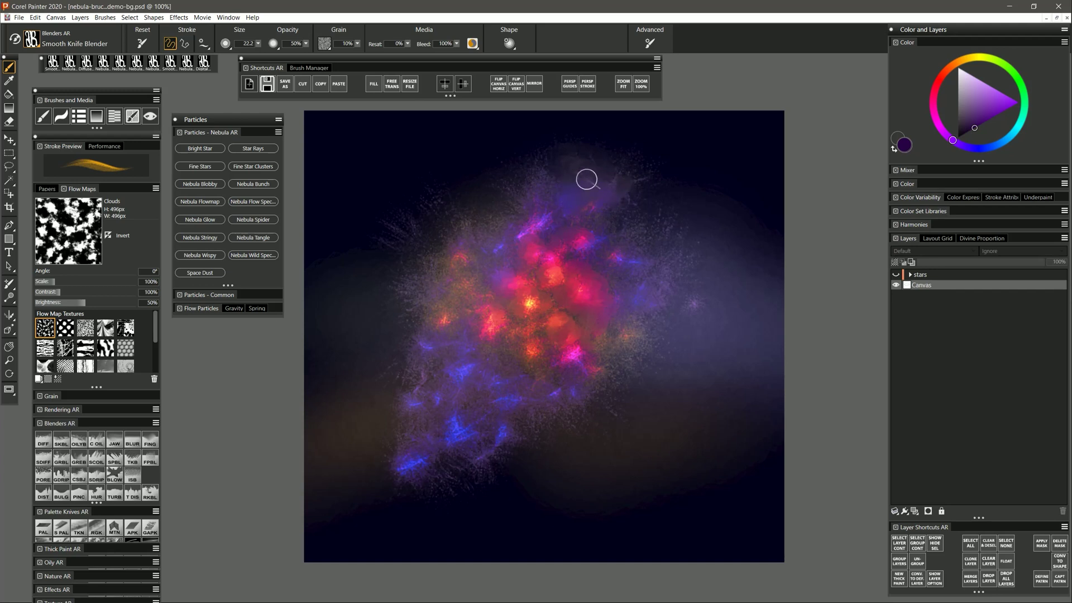
drag(562, 182, 580, 183)
mouse_move(541, 220)
mouse_down()
mouse_move(433, 249)
mouse_move(467, 275)
mouse_up()
drag(620, 269, 632, 253)
mouse_move(449, 370)
mouse_down()
mouse_move(428, 455)
mouse_move(497, 399)
mouse_up()
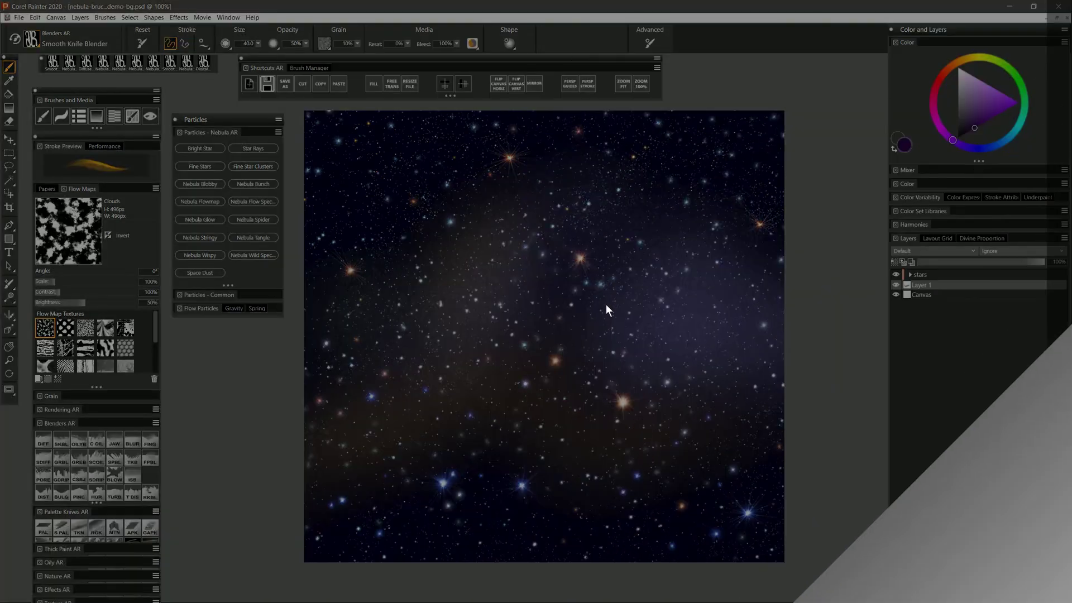
Step: Paint a dark green, C-shaped Nebula Wispy cloud with brighter knots on Layer 1 at brush size 749.9
click(204, 255)
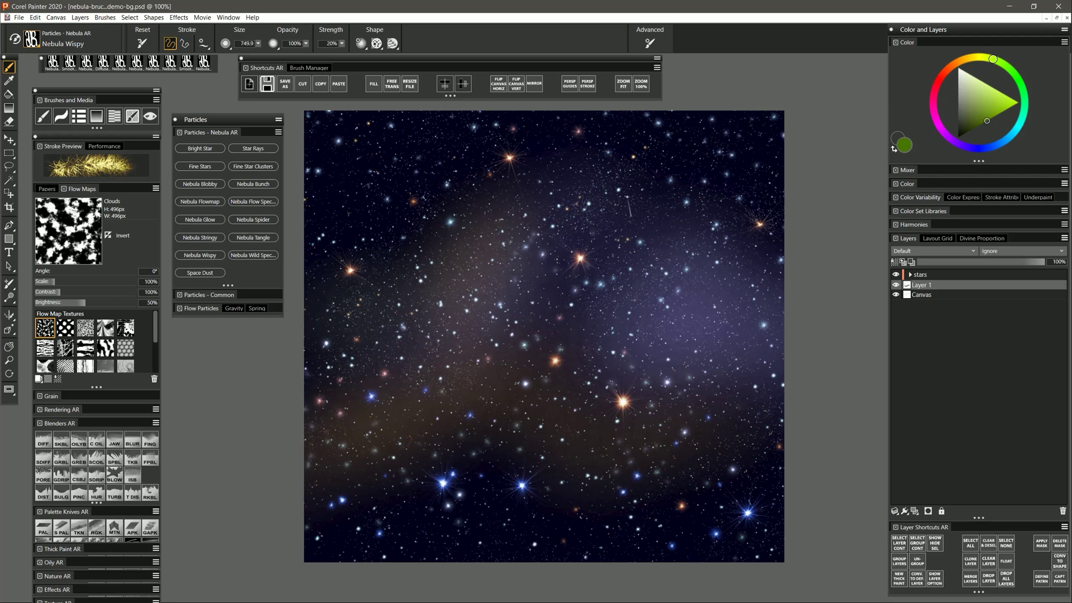
mouse_move(640, 199)
mouse_down()
mouse_move(578, 200)
mouse_move(429, 291)
mouse_move(468, 411)
mouse_move(570, 374)
mouse_up()
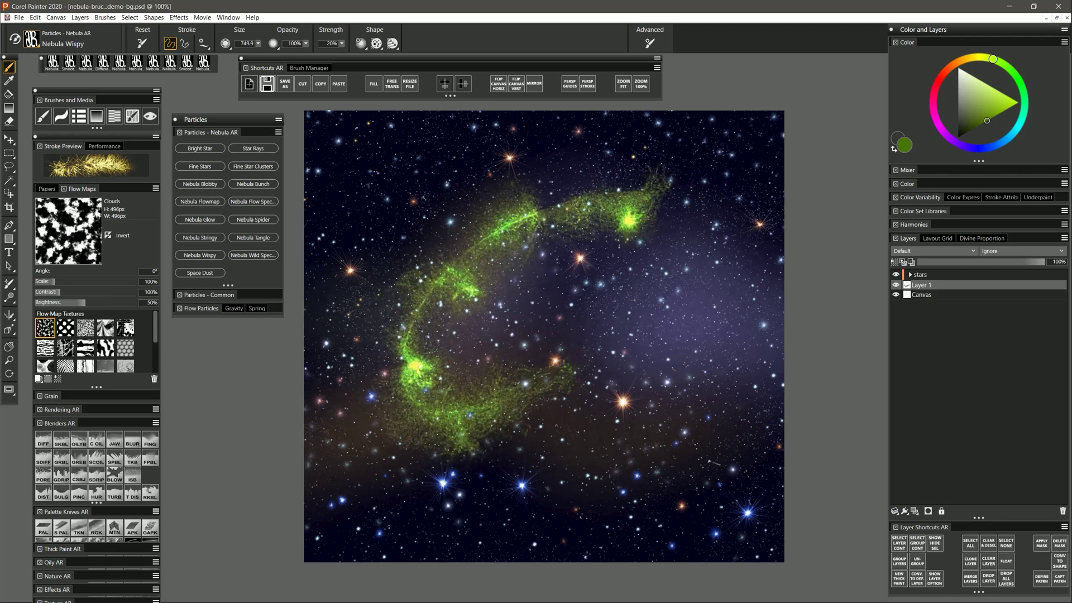
mouse_move(629, 218)
mouse_down()
mouse_move(542, 209)
mouse_move(429, 377)
mouse_up()
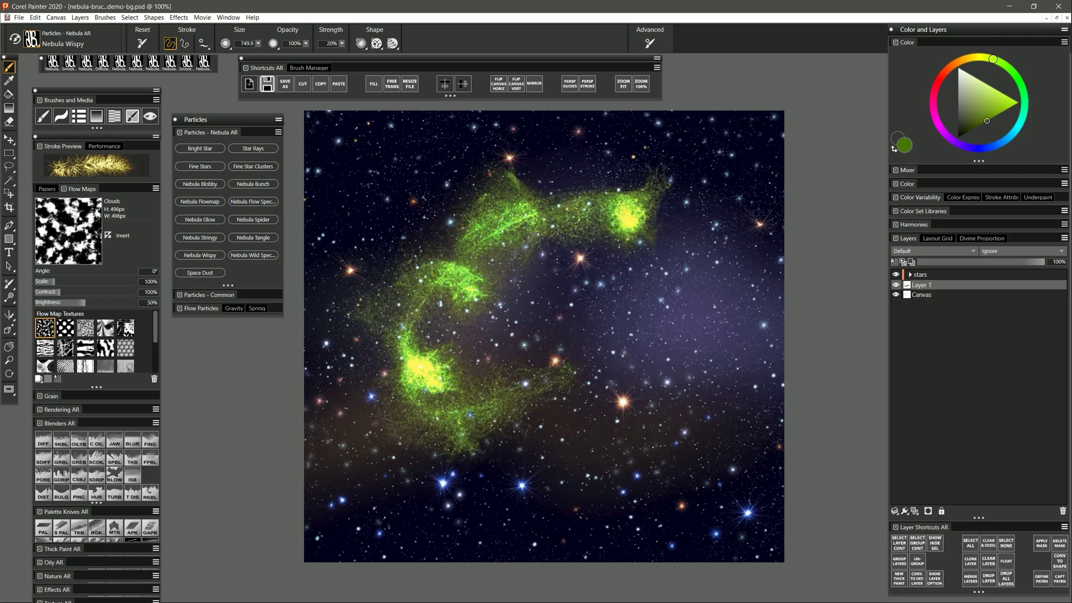
mouse_move(522, 274)
mouse_down()
mouse_move(480, 391)
mouse_move(620, 322)
mouse_up()
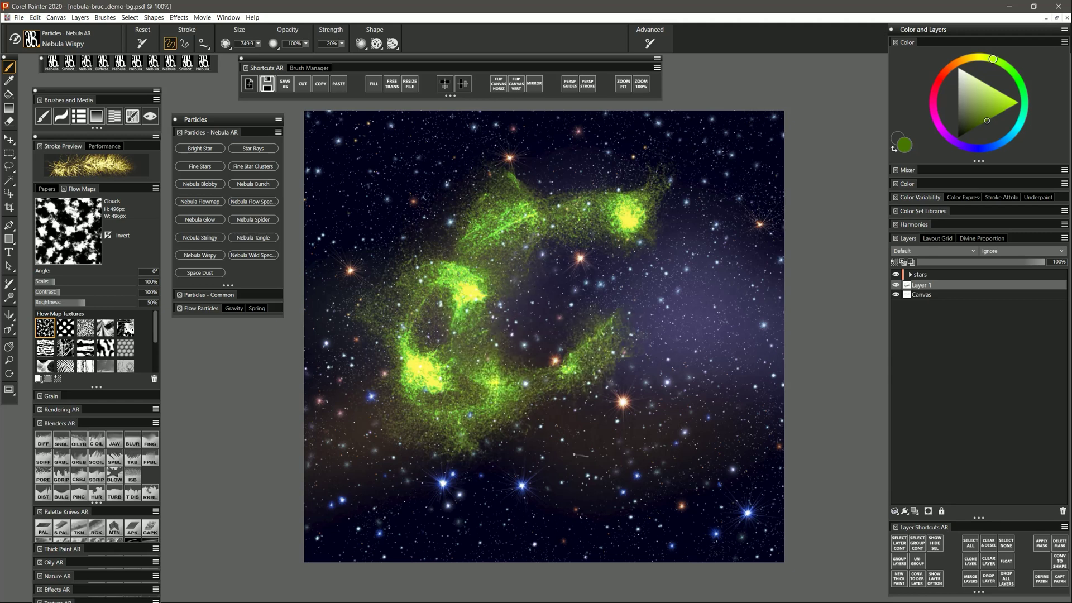
Step: Try more green Nebula Wispy strokes on Layer 1, including long vertical ribbons and a layered diagonal cloud
drag(654, 241, 620, 489)
mouse_move(701, 299)
mouse_down()
mouse_move(687, 354)
mouse_move(575, 514)
mouse_up()
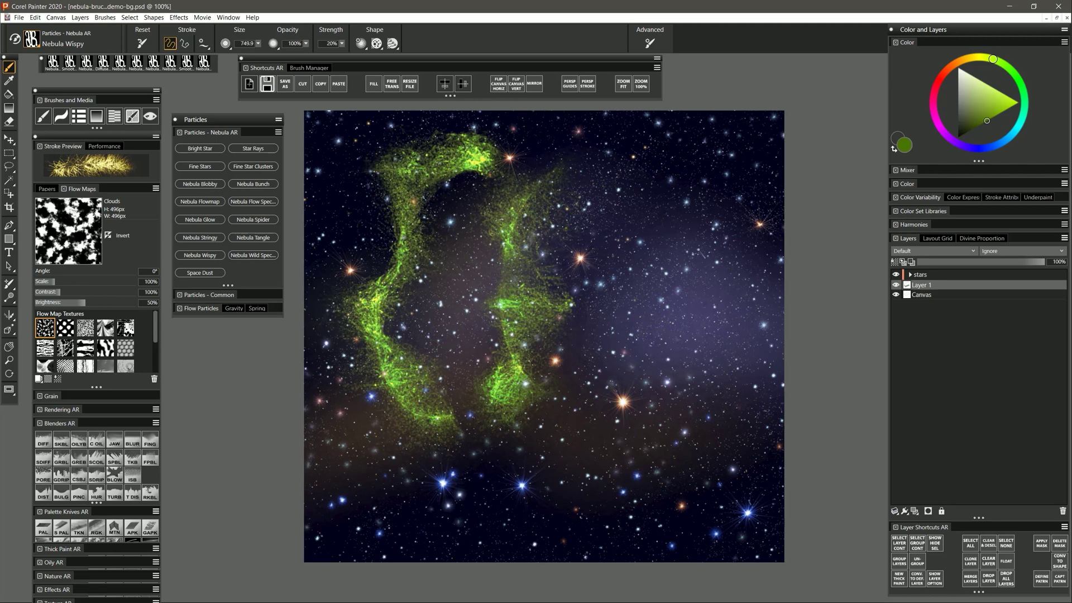
mouse_move(650, 137)
mouse_down()
mouse_move(611, 273)
mouse_move(748, 408)
mouse_up()
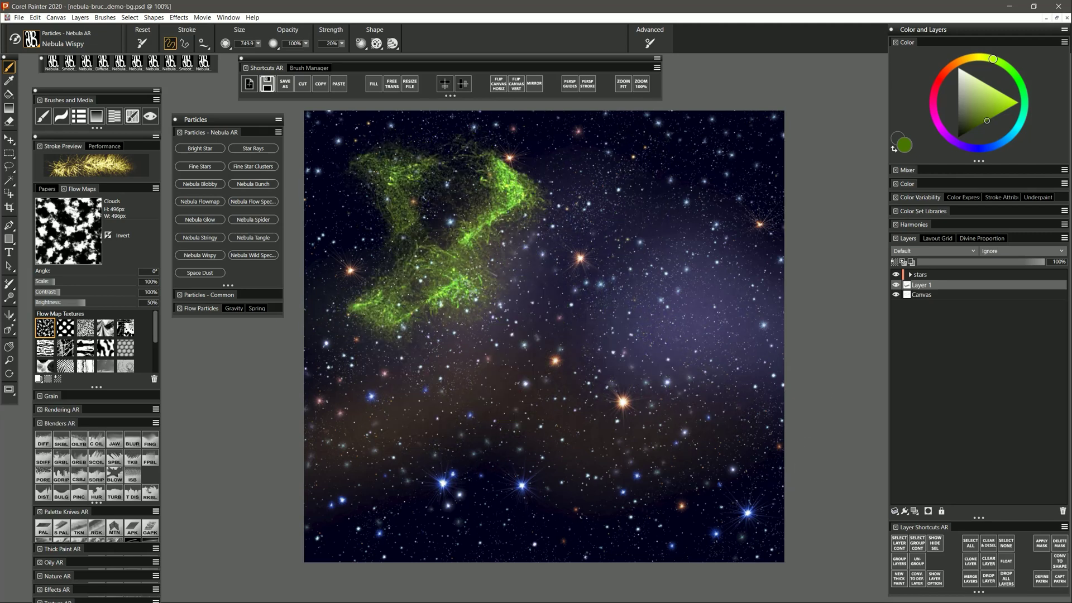
mouse_move(416, 262)
mouse_down()
mouse_move(562, 330)
mouse_move(584, 305)
mouse_move(744, 325)
mouse_up()
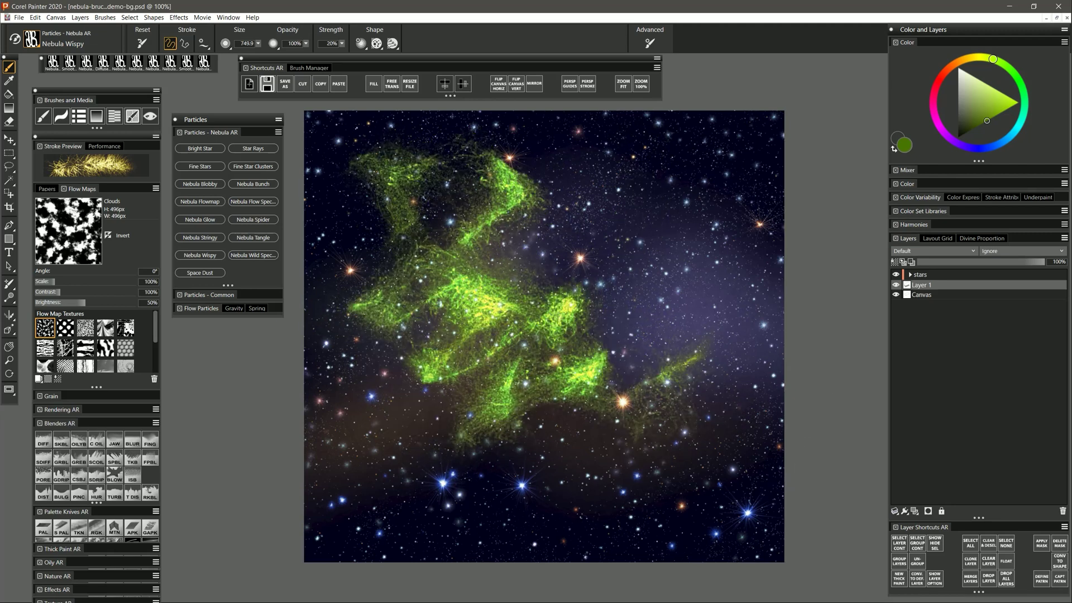
mouse_move(515, 300)
mouse_down()
mouse_move(601, 332)
mouse_move(689, 306)
mouse_up()
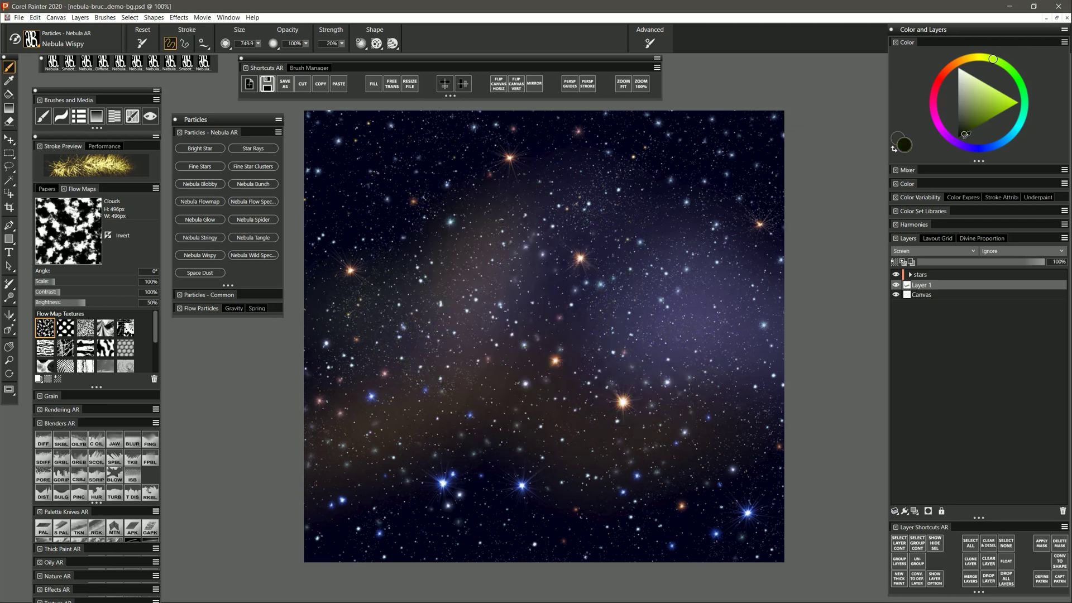
Step: Try Nebula Wispy strokes in very dark colors on Layer 1 with the Screen composite method
mouse_move(522, 220)
mouse_down()
mouse_move(483, 363)
mouse_move(475, 335)
mouse_move(536, 312)
mouse_move(546, 336)
mouse_move(564, 240)
mouse_move(623, 260)
mouse_move(650, 226)
mouse_up()
mouse_move(484, 316)
mouse_down()
mouse_move(511, 365)
mouse_move(480, 318)
mouse_move(424, 364)
mouse_move(427, 391)
mouse_move(425, 291)
mouse_up()
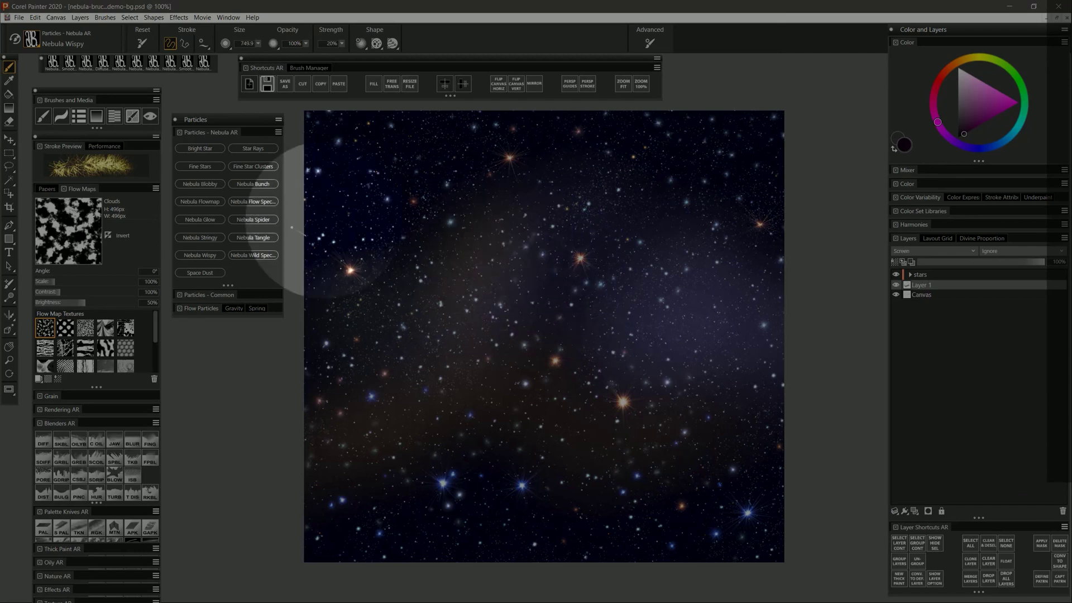
Step: Paint a large reddish-brown Nebula Wild Speckle cloud across the middle of Layer 1 at brush size 749.9
click(258, 255)
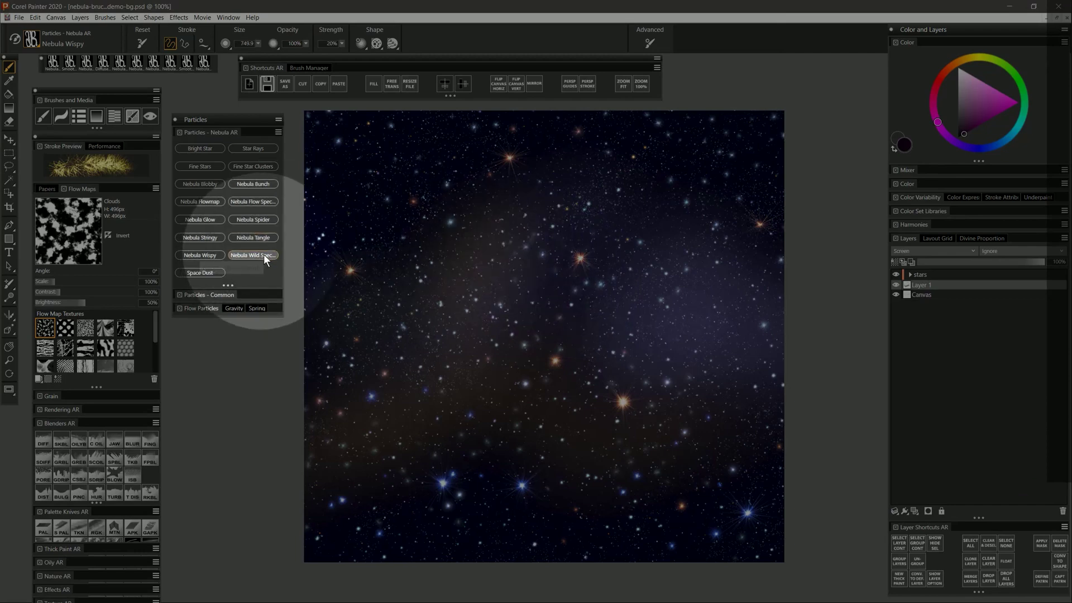
mouse_move(415, 200)
mouse_down()
mouse_move(479, 298)
mouse_move(574, 296)
mouse_move(571, 281)
mouse_move(592, 254)
mouse_move(632, 226)
mouse_move(650, 229)
mouse_move(668, 259)
mouse_move(457, 446)
mouse_move(543, 461)
mouse_move(594, 534)
mouse_move(726, 329)
mouse_up()
key(ctrl+z)
mouse_move(525, 229)
mouse_down()
mouse_move(480, 310)
mouse_move(567, 313)
mouse_move(536, 241)
mouse_move(447, 442)
mouse_move(636, 223)
mouse_up()
mouse_move(611, 324)
mouse_down()
mouse_move(581, 254)
mouse_move(421, 346)
mouse_move(639, 210)
mouse_move(427, 381)
mouse_move(543, 377)
mouse_move(614, 514)
mouse_move(565, 393)
mouse_move(712, 436)
mouse_up()
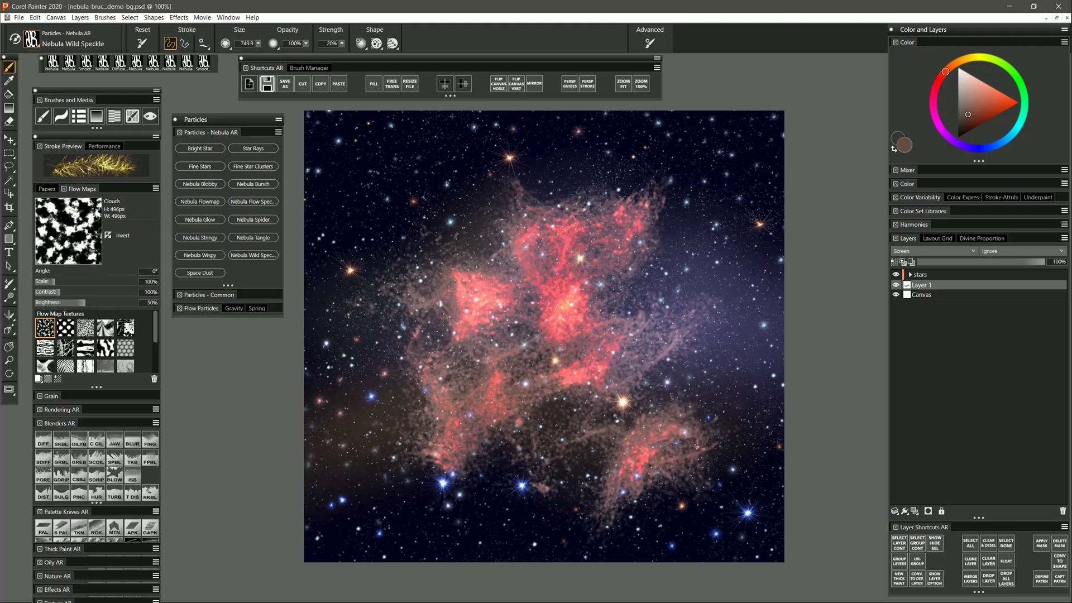
drag(513, 418, 609, 374)
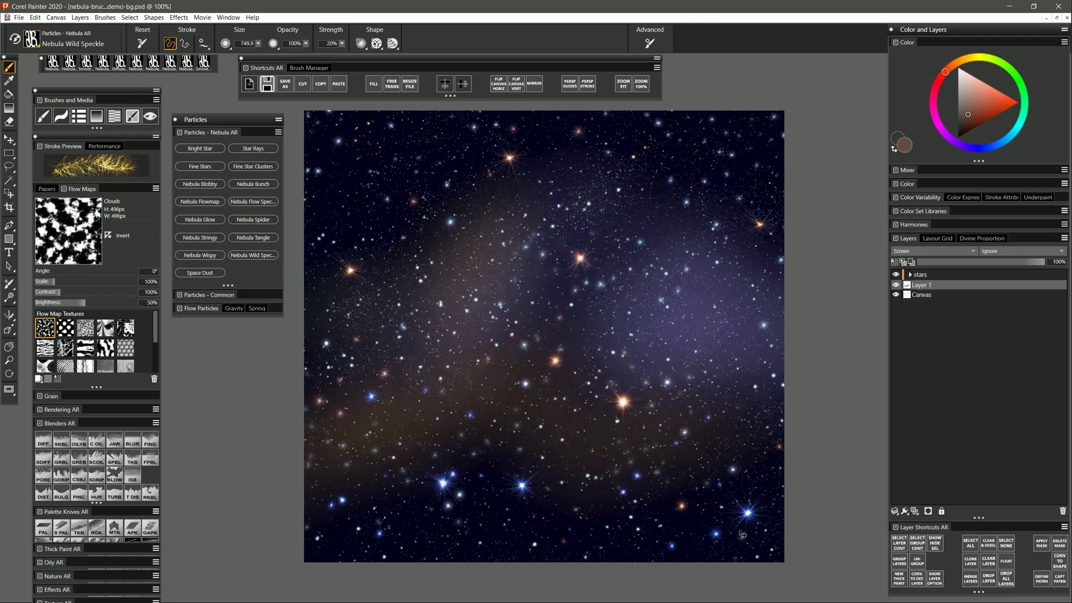
Step: Paint smaller Nebula Wild Speckle shapes on Layer 1, using brush size 30.6 at the upper left and 257.6 at the lower right
mouse_move(475, 254)
mouse_down()
mouse_move(460, 307)
mouse_move(518, 302)
mouse_up()
key(ctrl+z)
mouse_move(475, 240)
mouse_down()
mouse_move(479, 294)
mouse_move(444, 347)
mouse_move(564, 314)
mouse_move(434, 358)
mouse_move(455, 273)
mouse_move(526, 241)
mouse_up()
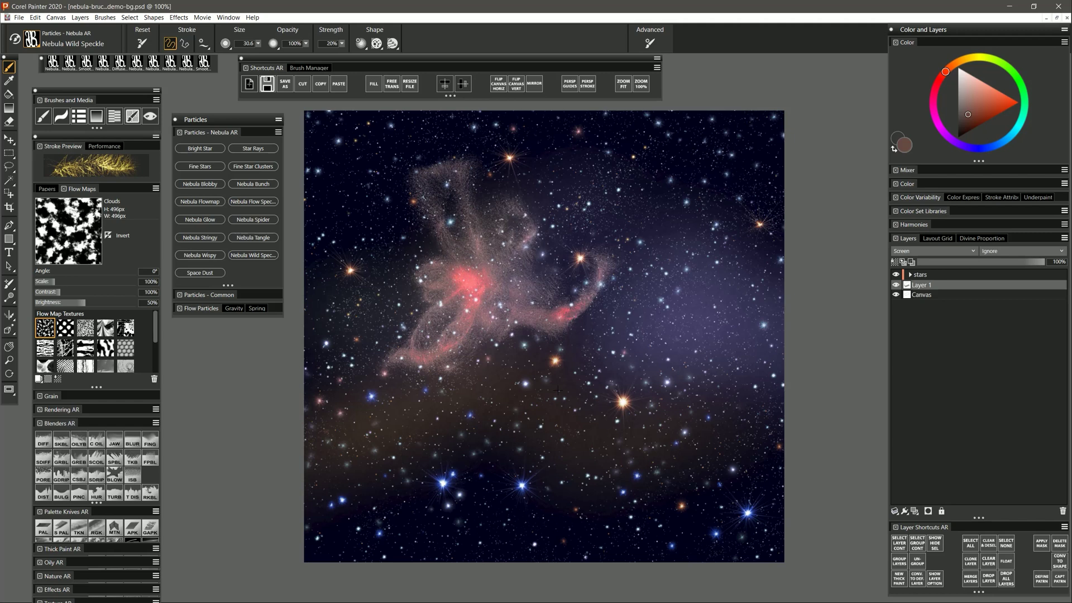
drag(558, 391, 610, 489)
mouse_move(643, 346)
mouse_down()
mouse_move(581, 447)
mouse_move(625, 438)
mouse_move(603, 380)
mouse_up()
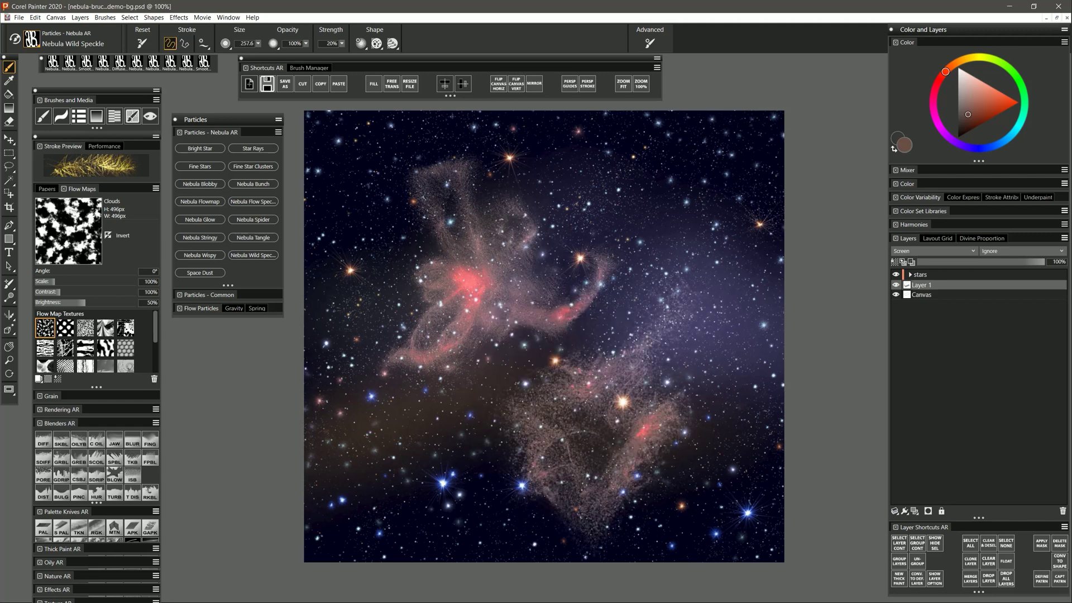
mouse_move(664, 235)
mouse_down()
mouse_move(659, 425)
mouse_move(525, 436)
mouse_move(670, 427)
mouse_up()
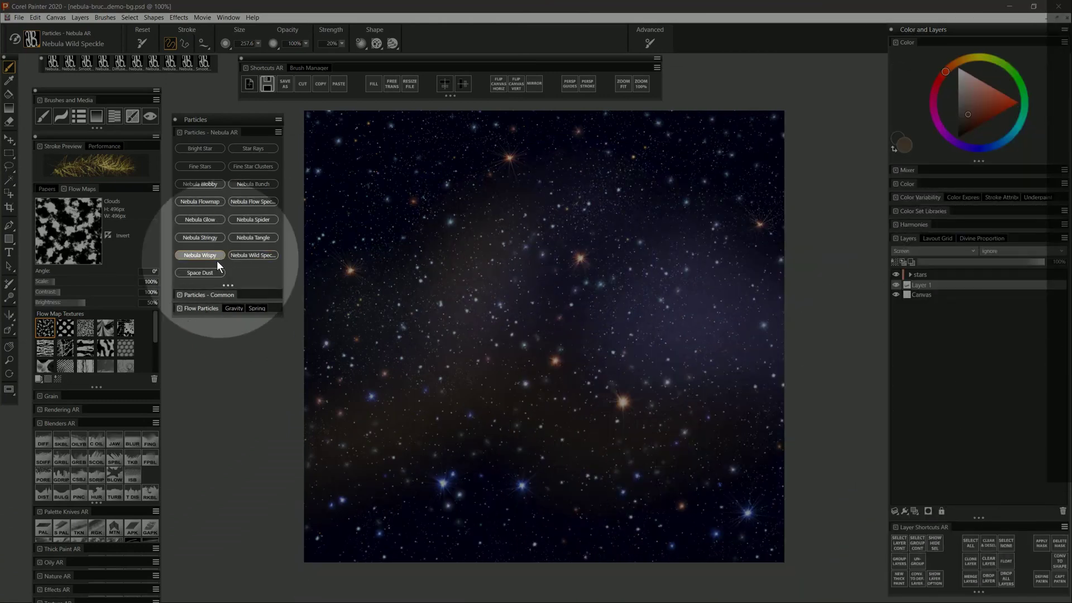
Step: Place separate round Space Dust bursts around the middle of Layer 1 in muted red at brush size 749.9
click(207, 271)
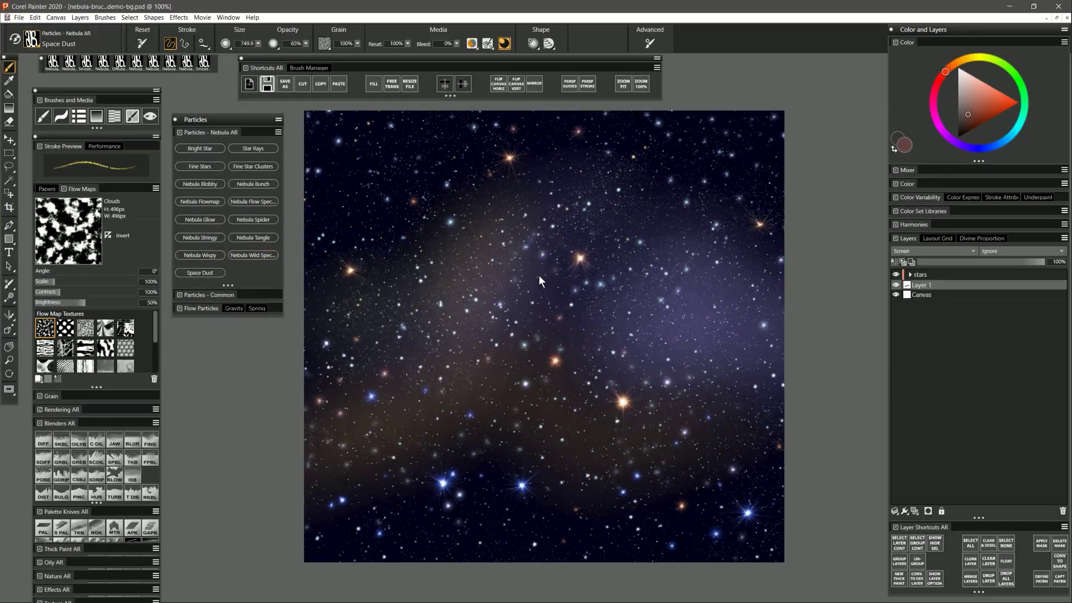
drag(503, 261, 510, 255)
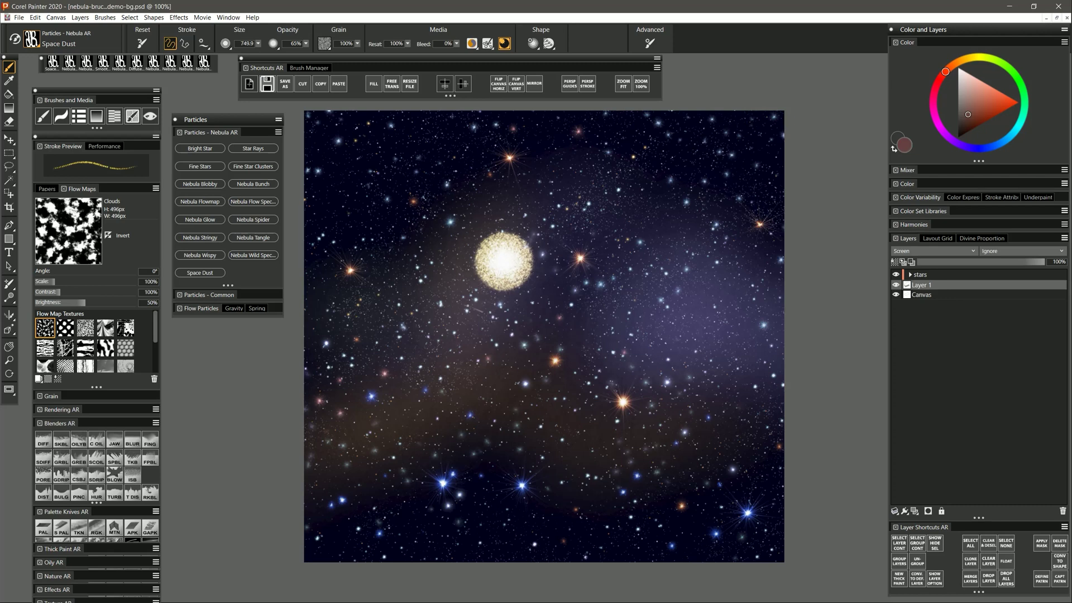
drag(434, 334, 434, 332)
drag(649, 210, 652, 203)
drag(670, 330, 670, 330)
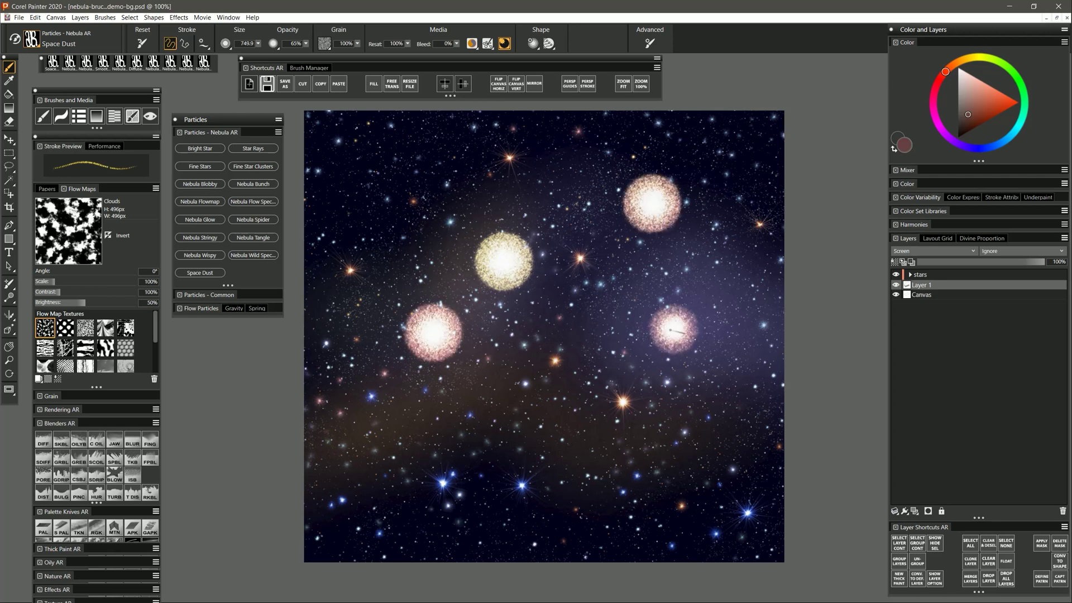
click(540, 394)
click(593, 348)
click(598, 287)
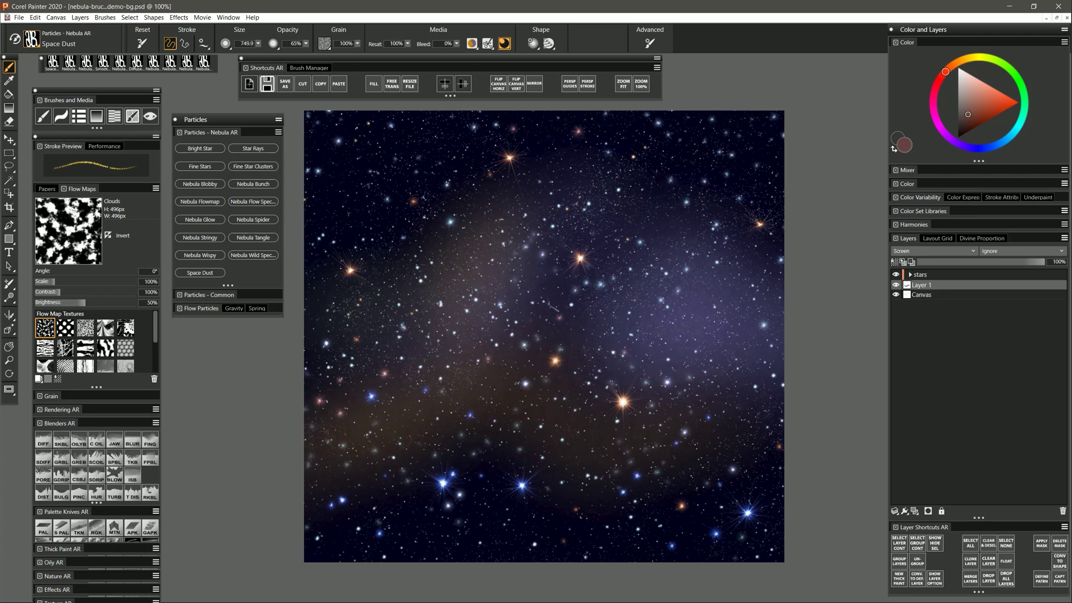
Step: Try Space Dust strokes and a small burst left of center on Layer 1, switching to a darker red-brown
mouse_move(524, 199)
mouse_down()
mouse_move(486, 246)
mouse_move(399, 294)
mouse_move(387, 375)
mouse_move(497, 322)
mouse_move(486, 414)
mouse_move(559, 361)
mouse_move(606, 349)
mouse_move(603, 268)
mouse_up()
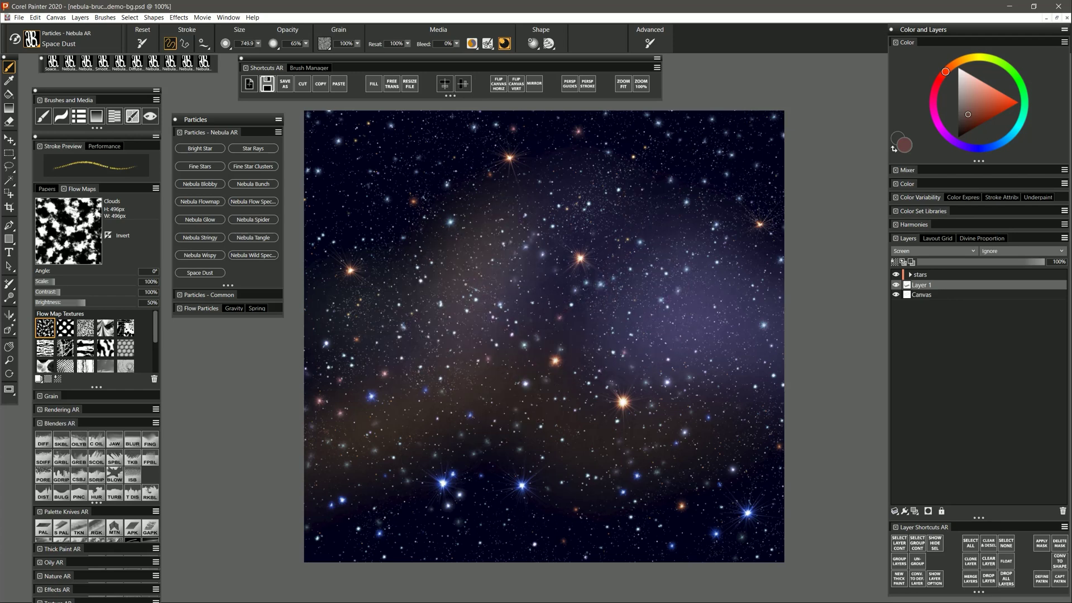
click(462, 291)
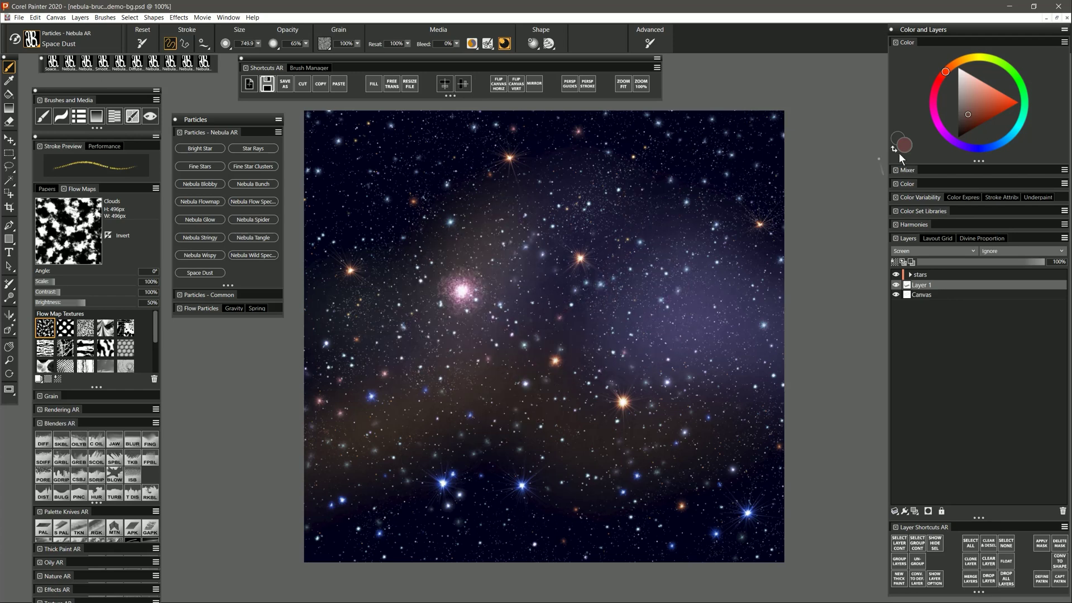
click(964, 134)
mouse_move(450, 260)
mouse_down()
mouse_move(408, 335)
mouse_move(502, 391)
mouse_up()
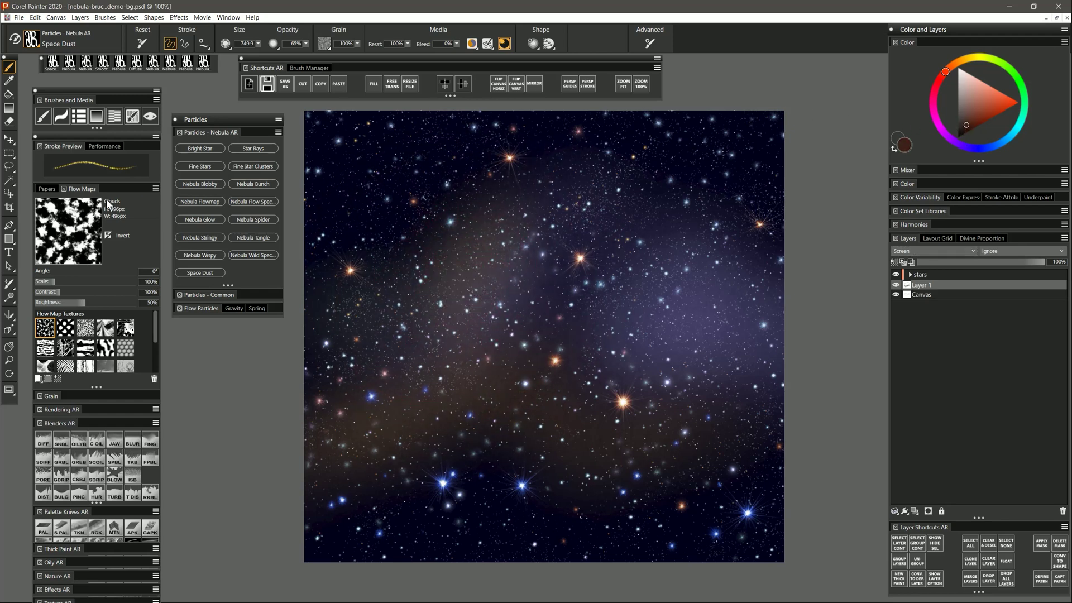
Step: Select the Simulated Woodgrain paper texture with its scale and contrast at 400% for the Space Dust brush
click(49, 189)
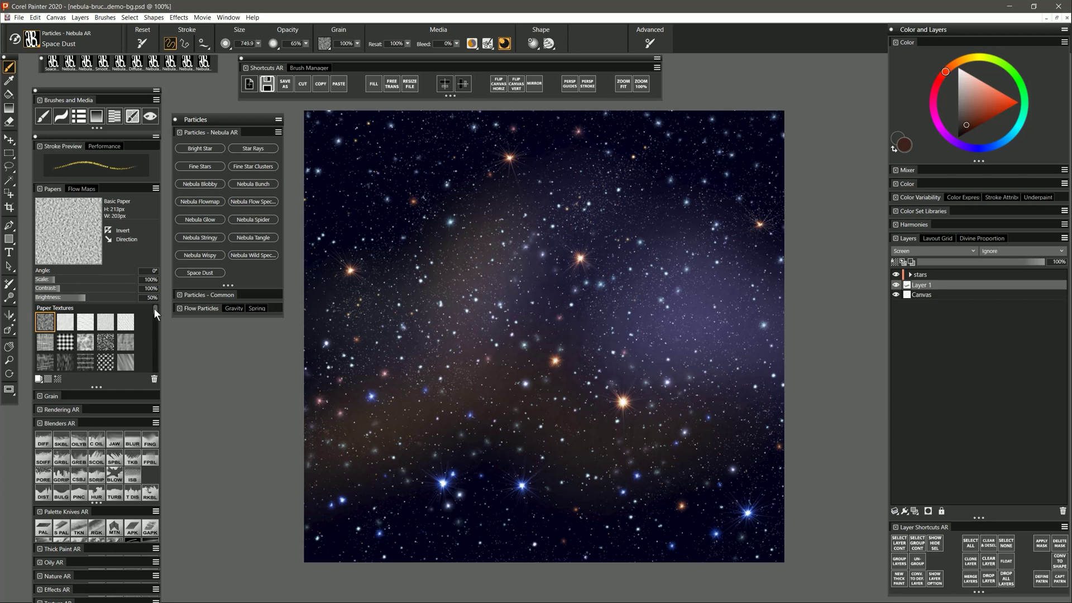
drag(155, 309, 155, 316)
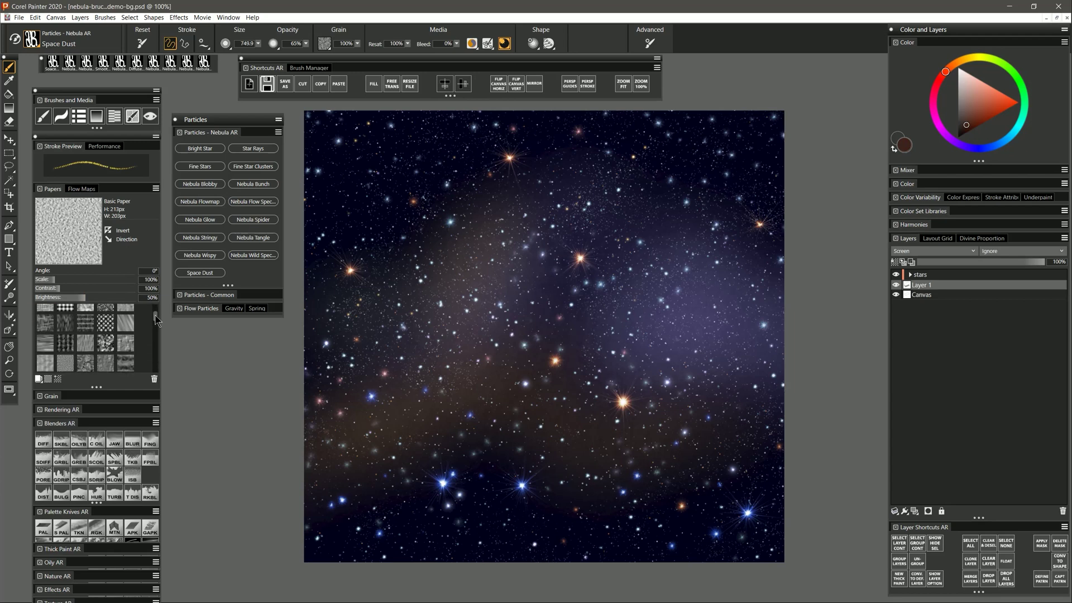
click(109, 347)
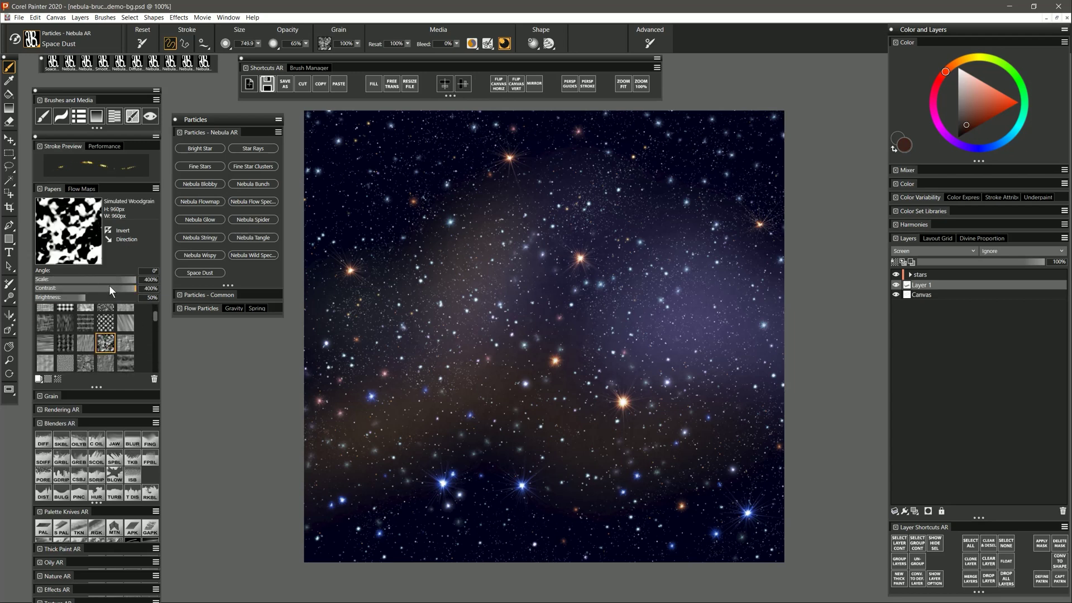
Step: Undo a trial Space Dust stroke, choose a darker red-brown, and paint a large textured nebula over the middle of Layer 1
mouse_move(481, 248)
mouse_down()
mouse_move(496, 277)
mouse_move(513, 232)
mouse_move(481, 230)
mouse_move(469, 299)
mouse_move(522, 252)
mouse_move(481, 230)
mouse_move(530, 221)
mouse_move(527, 280)
mouse_move(526, 234)
mouse_move(574, 204)
mouse_up()
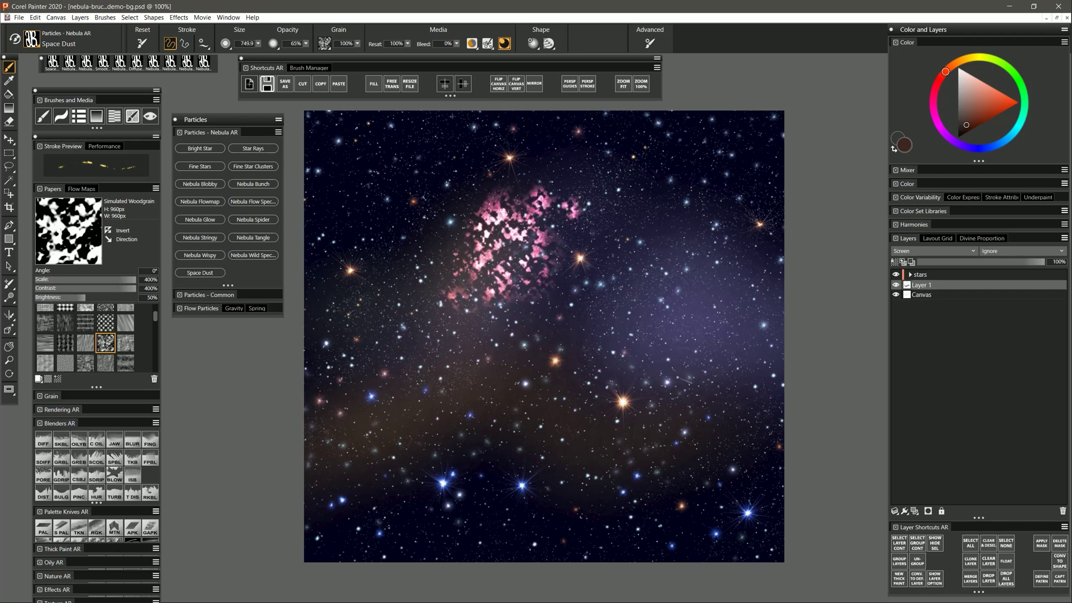
click(965, 133)
key(ctrl+z)
mouse_move(508, 293)
mouse_down()
mouse_move(519, 212)
mouse_move(548, 261)
mouse_move(542, 210)
mouse_move(472, 324)
mouse_move(514, 352)
mouse_move(550, 321)
mouse_move(533, 349)
mouse_move(592, 331)
mouse_move(561, 279)
mouse_move(618, 303)
mouse_up()
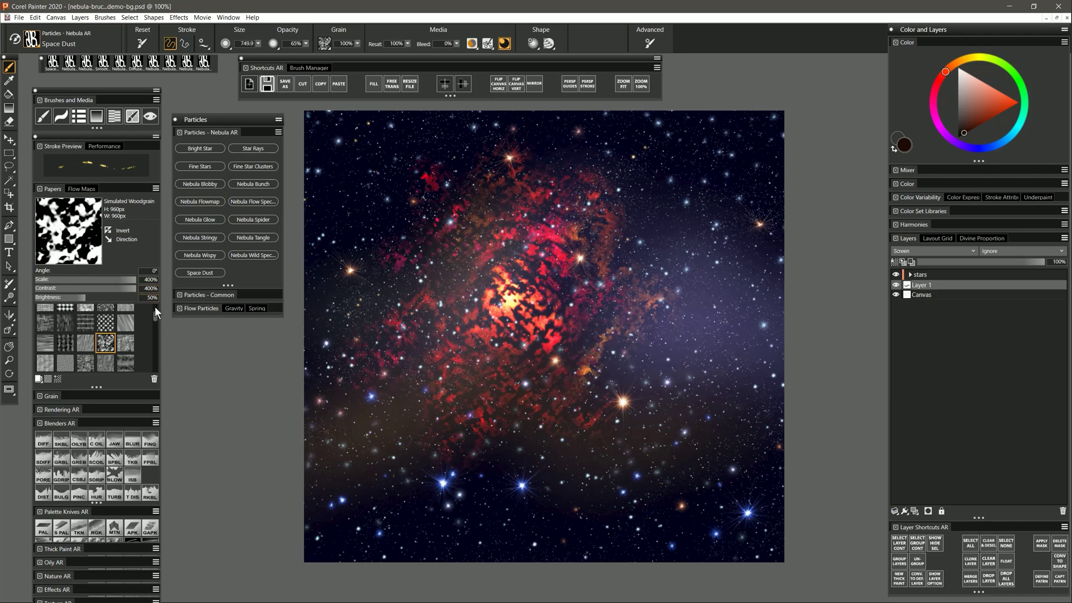
Step: Switch back to Basic Paper and add pale pink Space Dust highlights to the nebula's center at brush size 161.5
drag(155, 321, 155, 310)
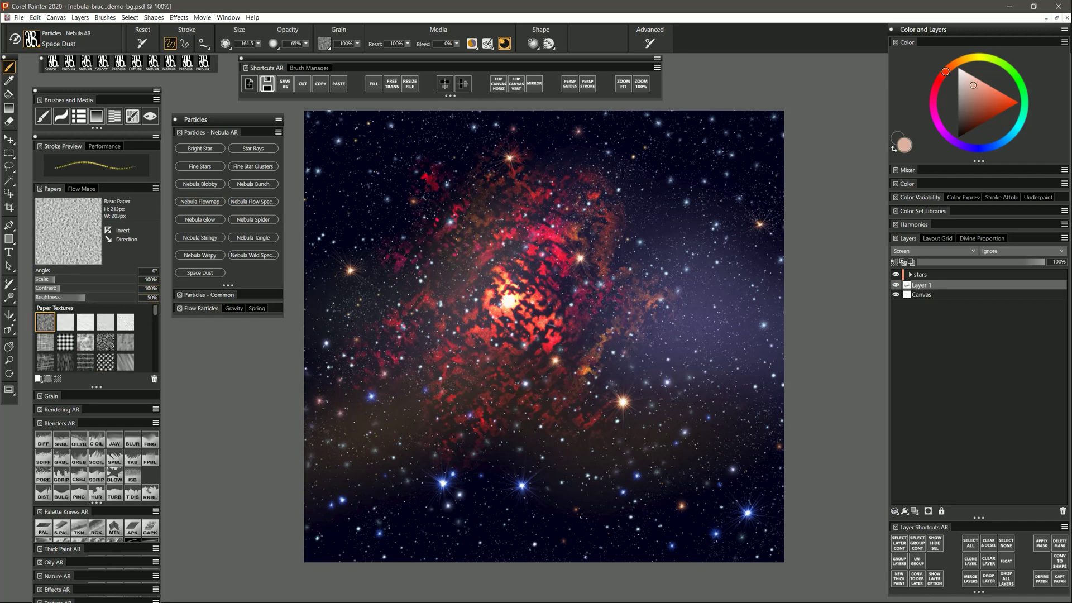
drag(523, 268, 527, 269)
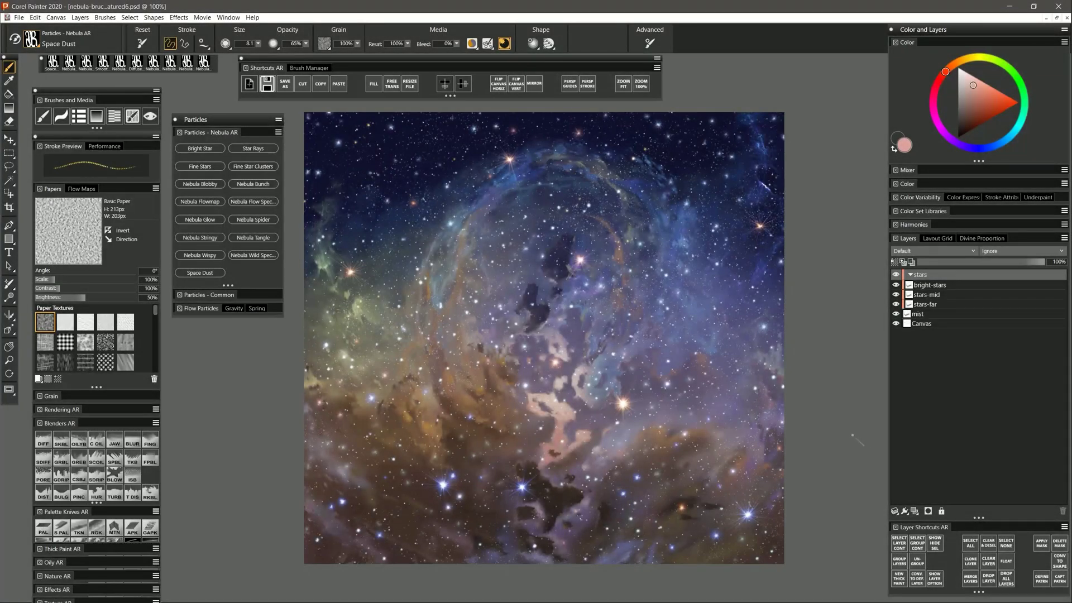
Step: Hide the stars group in the finished nebula painting to examine the clouds underneath, and show it again
click(897, 275)
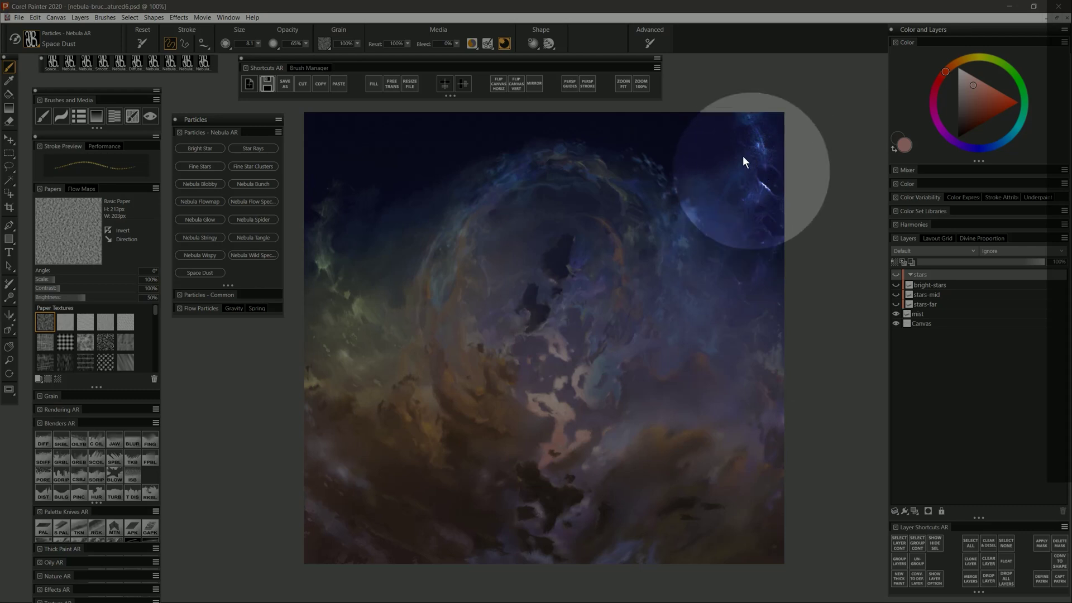
click(897, 275)
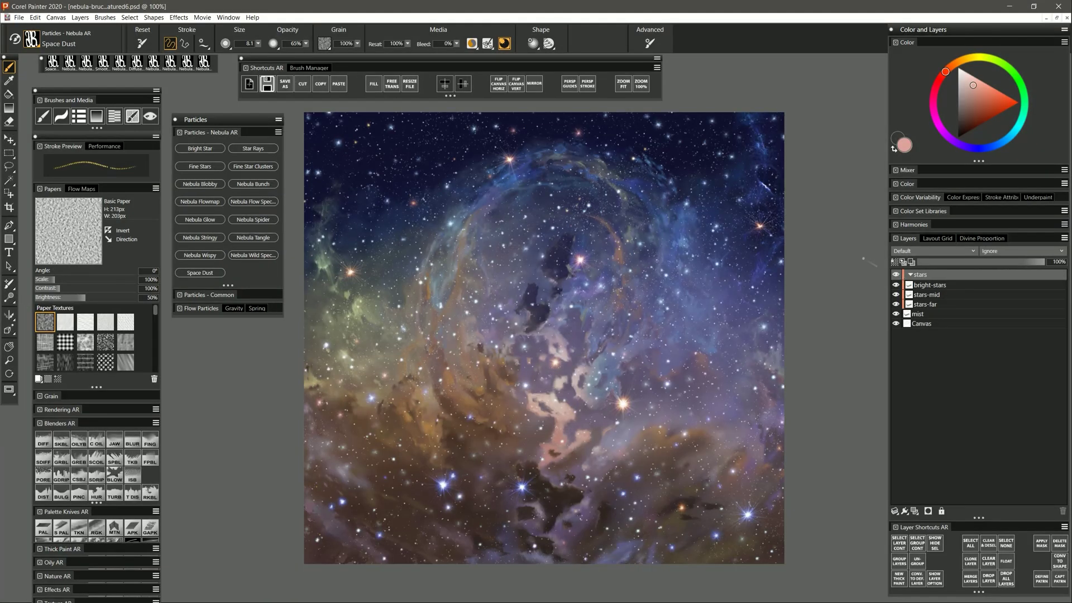